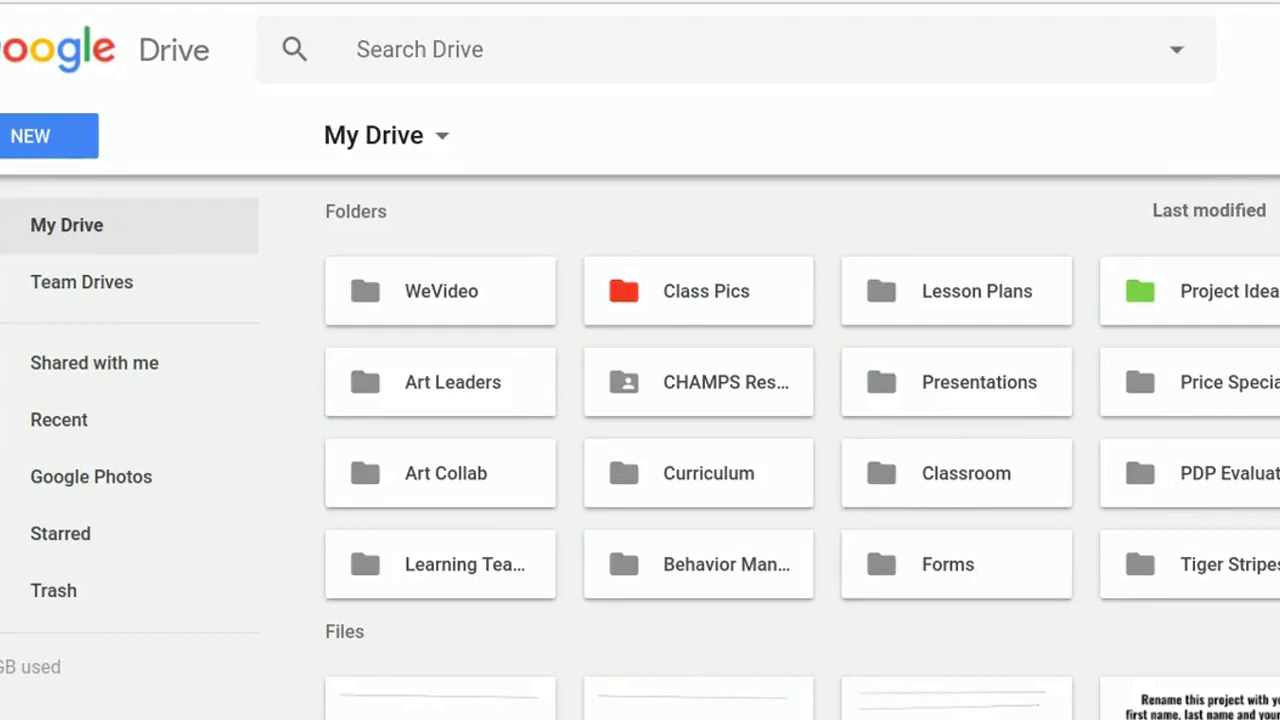
In Google Drive, open the New menu and reveal the More submenu listing Google Drawings.
click(46, 143)
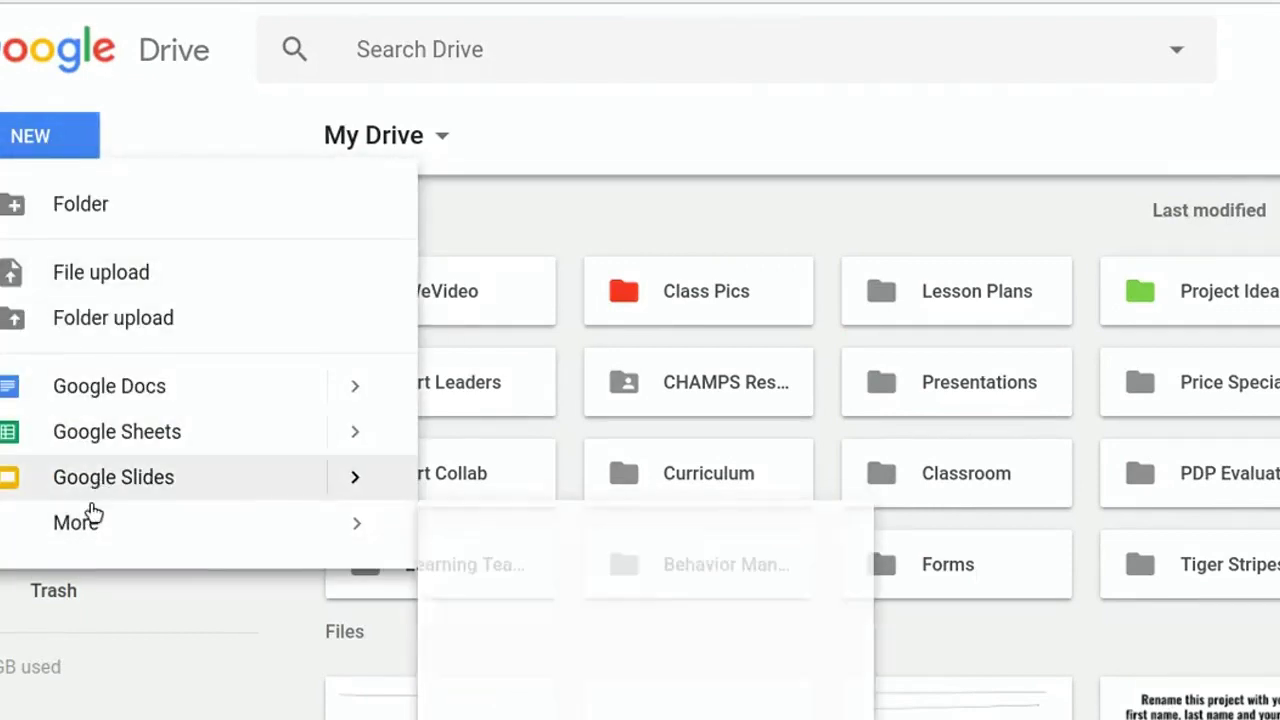
mouse_move(86, 533)
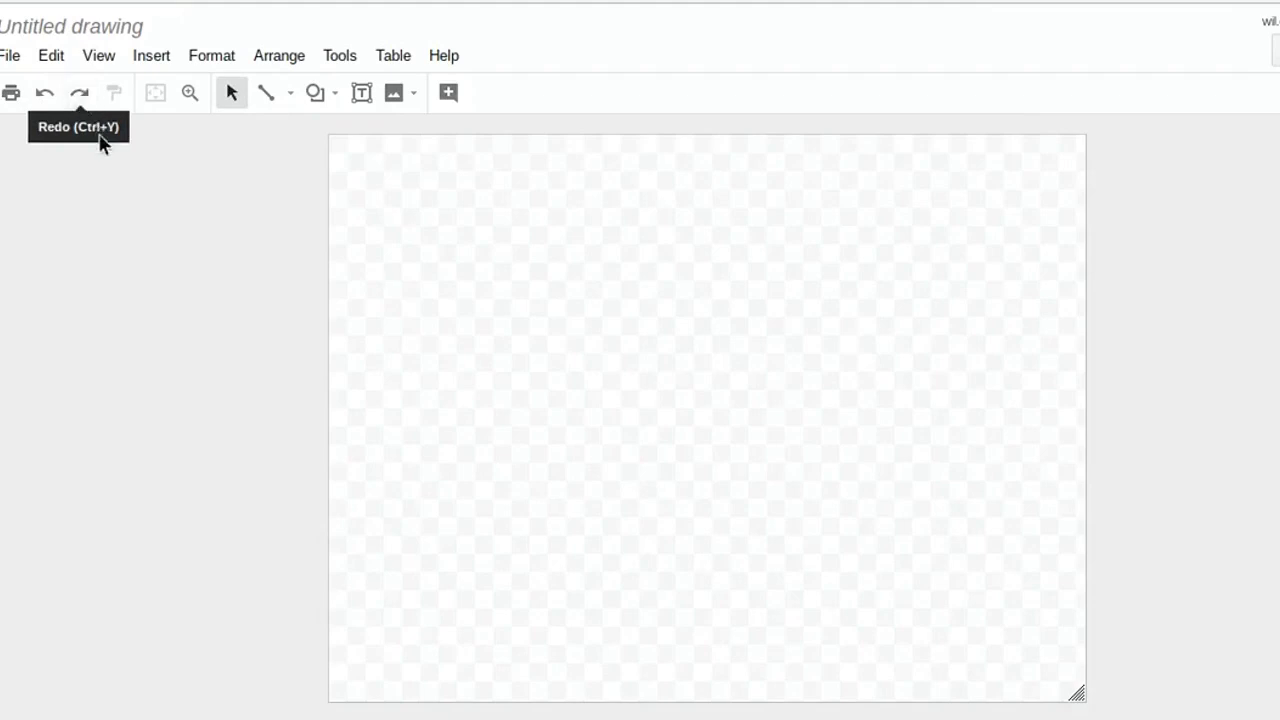
Draw a horizontal line across the upper canvas and make it red with 8px weight.
click(265, 93)
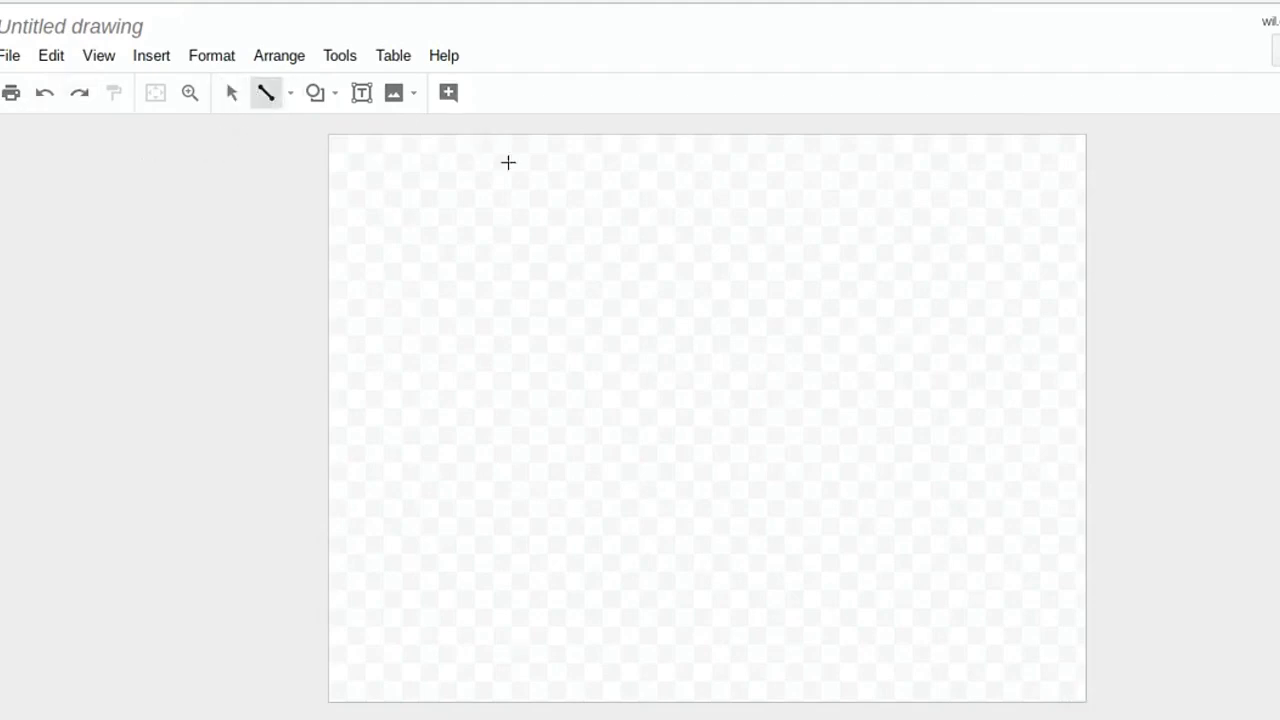
mouse_move(398, 267)
mouse_down()
mouse_move(874, 223)
mouse_move(1100, 249)
mouse_move(1003, 274)
mouse_move(1003, 263)
mouse_up()
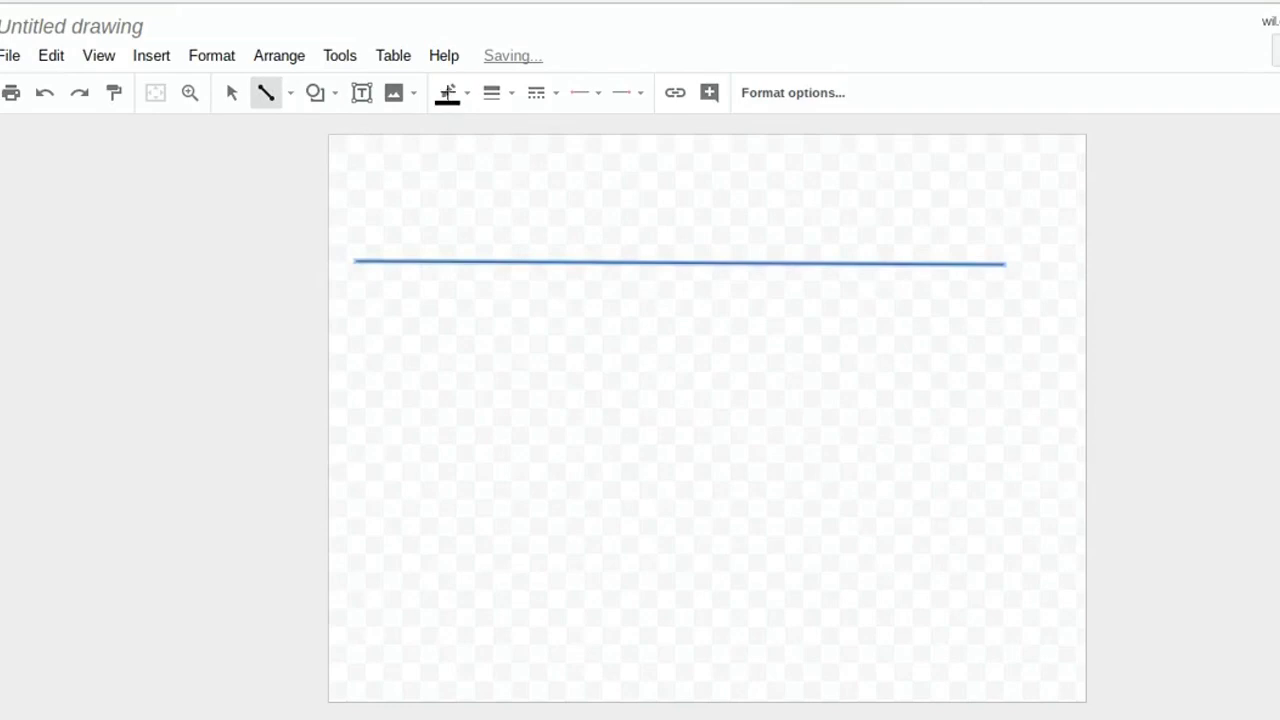
click(448, 96)
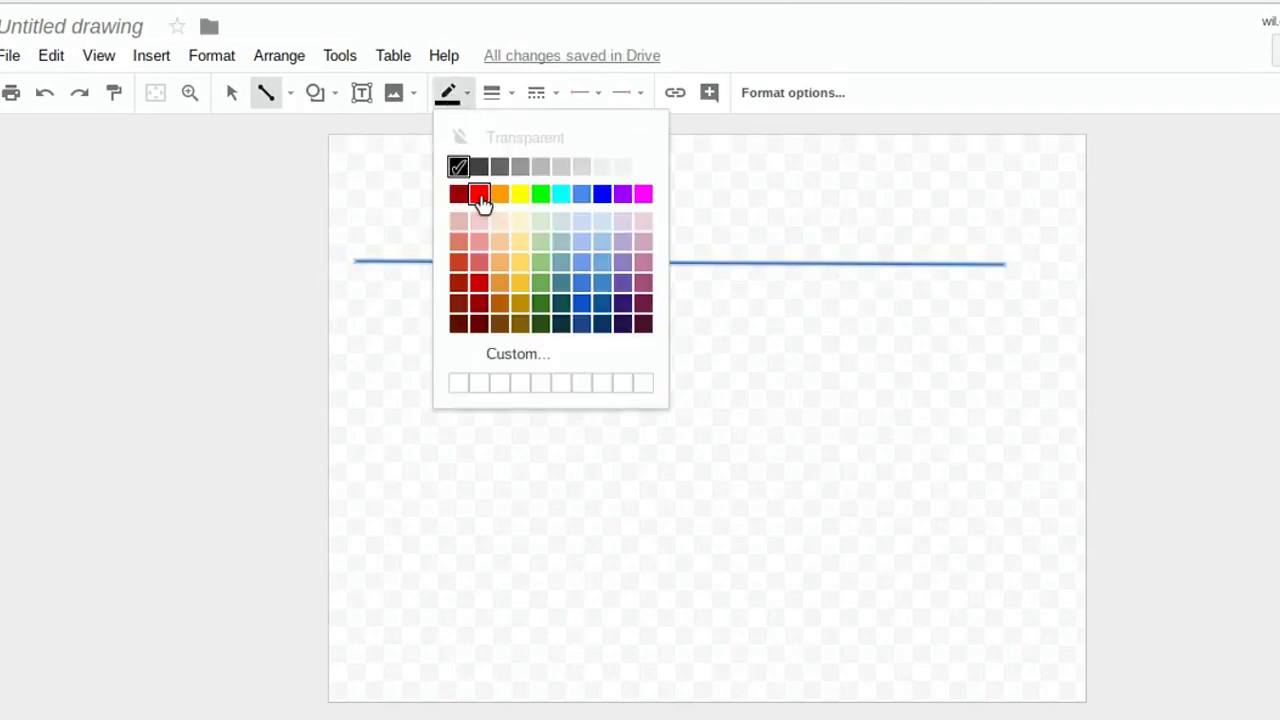
click(480, 196)
click(494, 93)
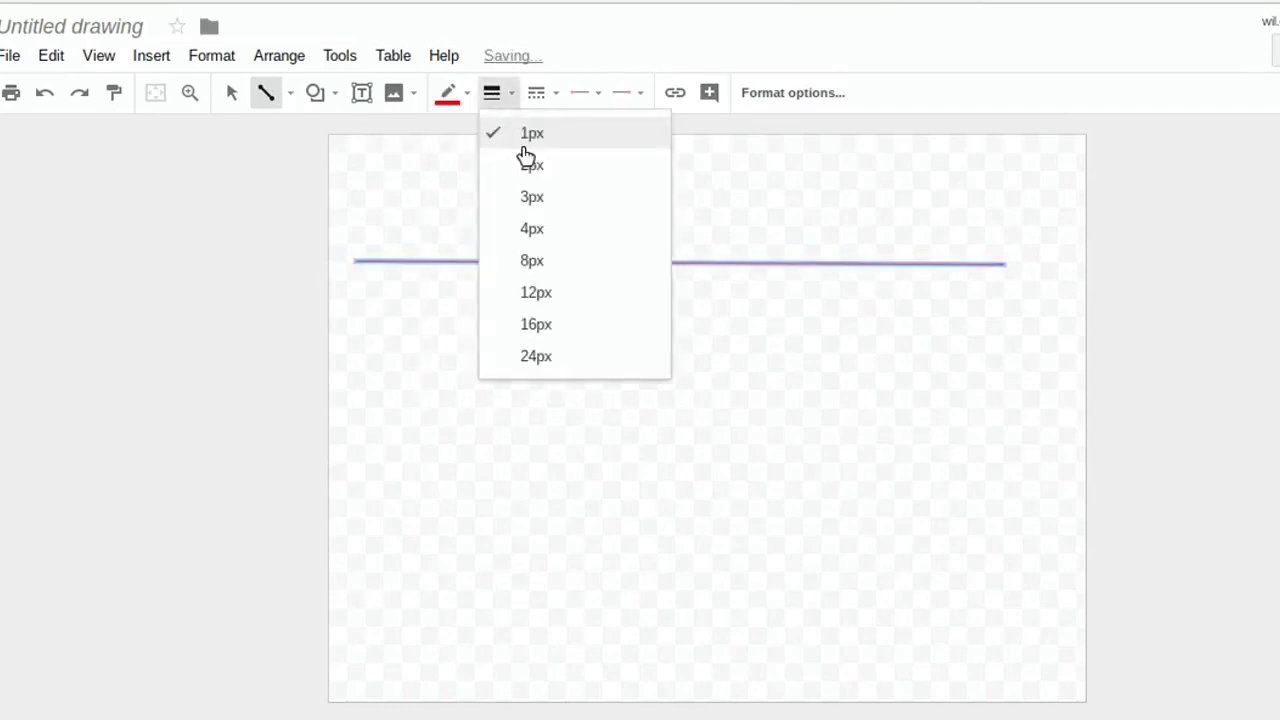
click(529, 262)
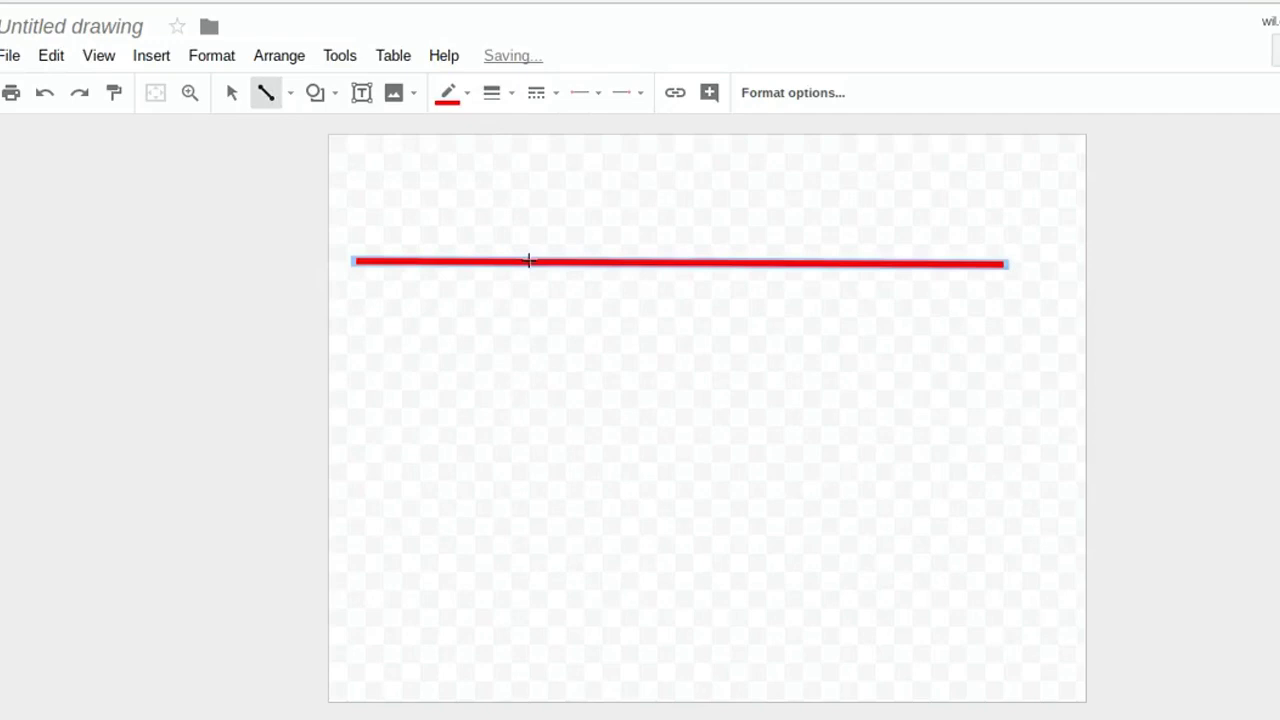
click(541, 96)
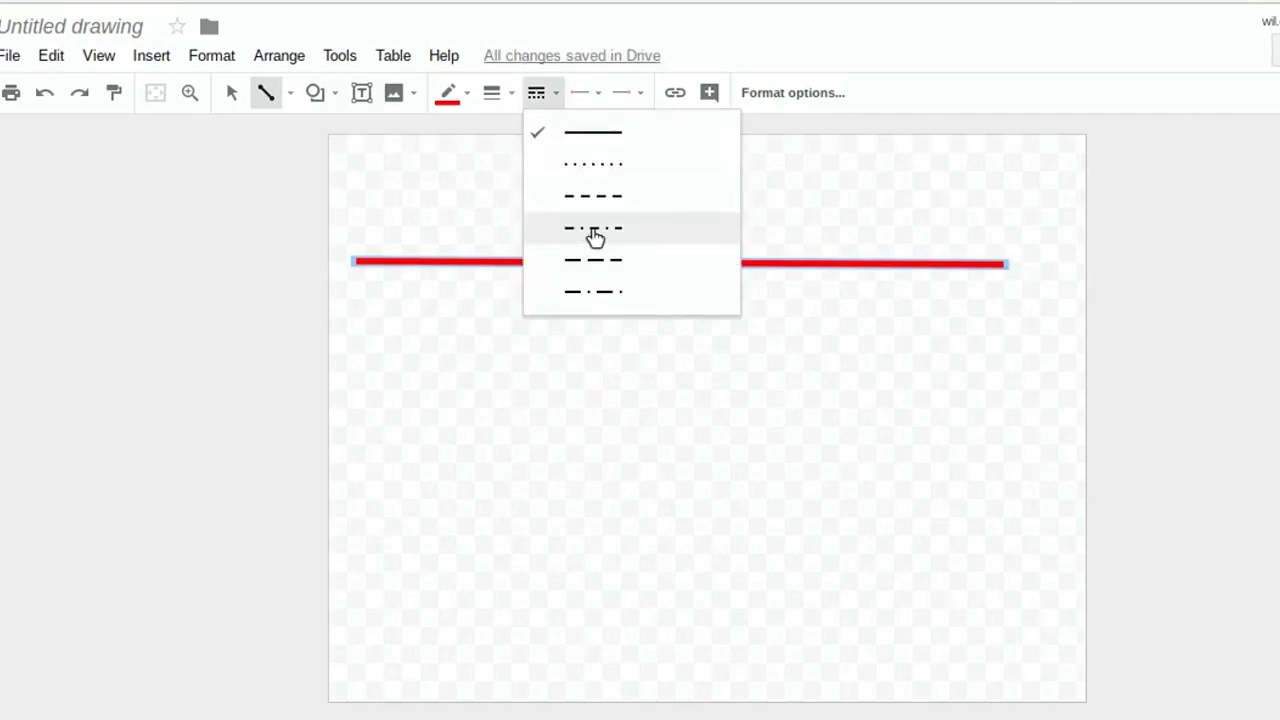
click(586, 95)
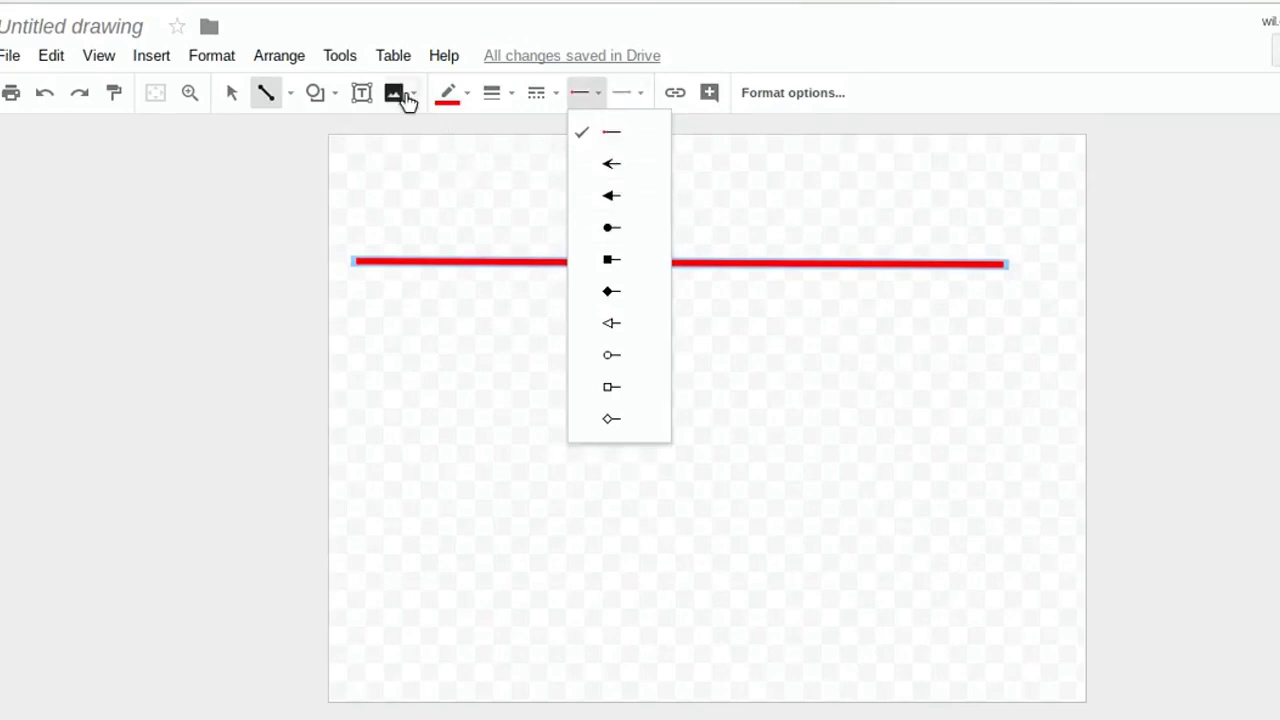
click(292, 96)
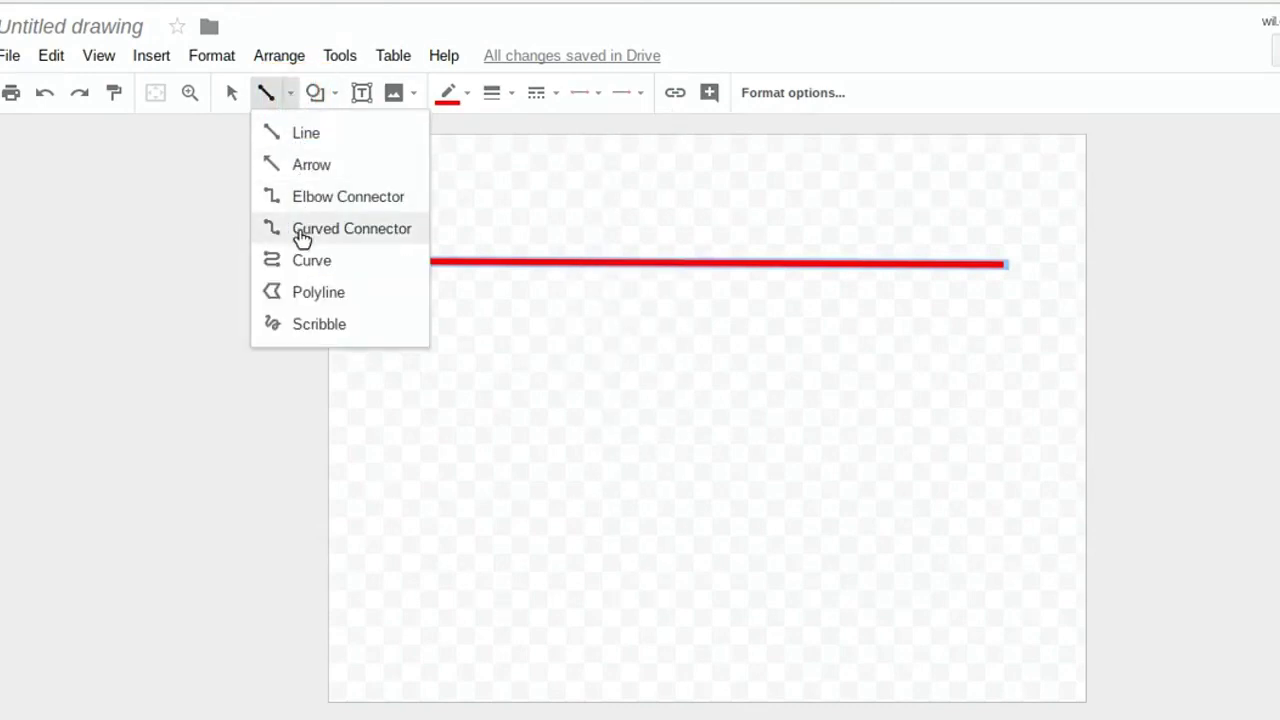
Draw a closed four-cornered polyline shape below the red line.
click(304, 293)
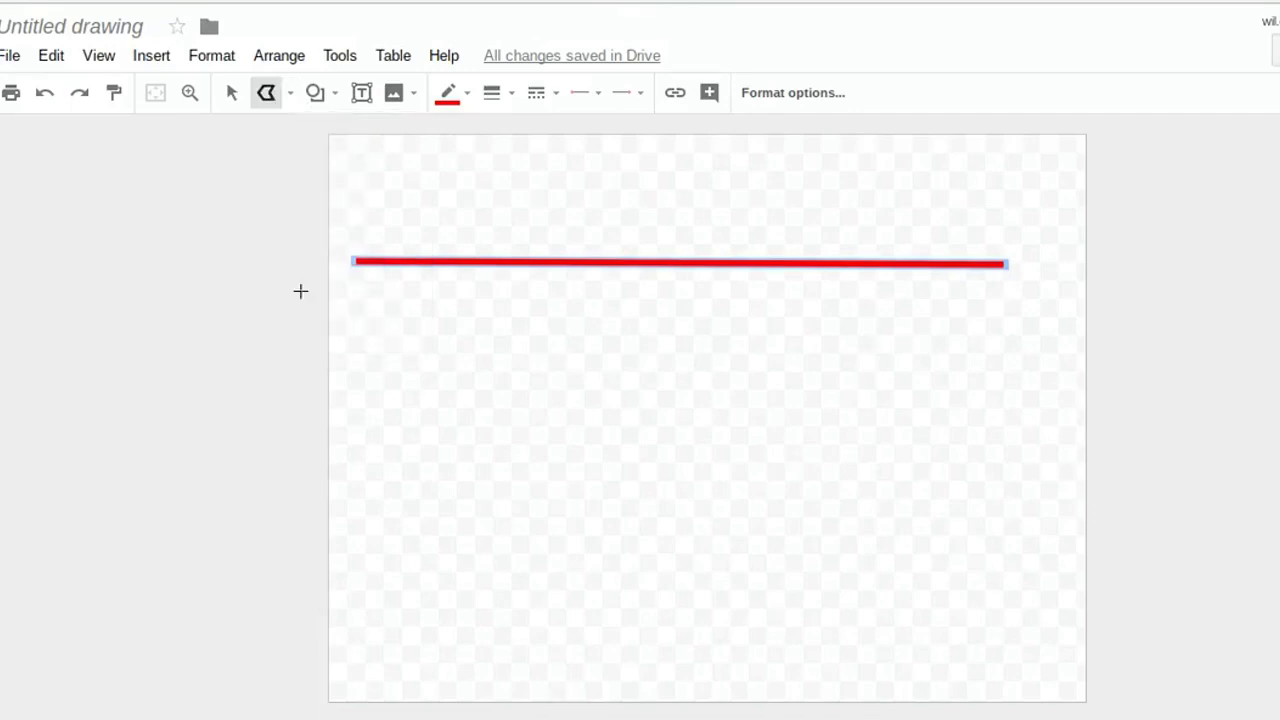
click(466, 466)
click(703, 298)
click(995, 421)
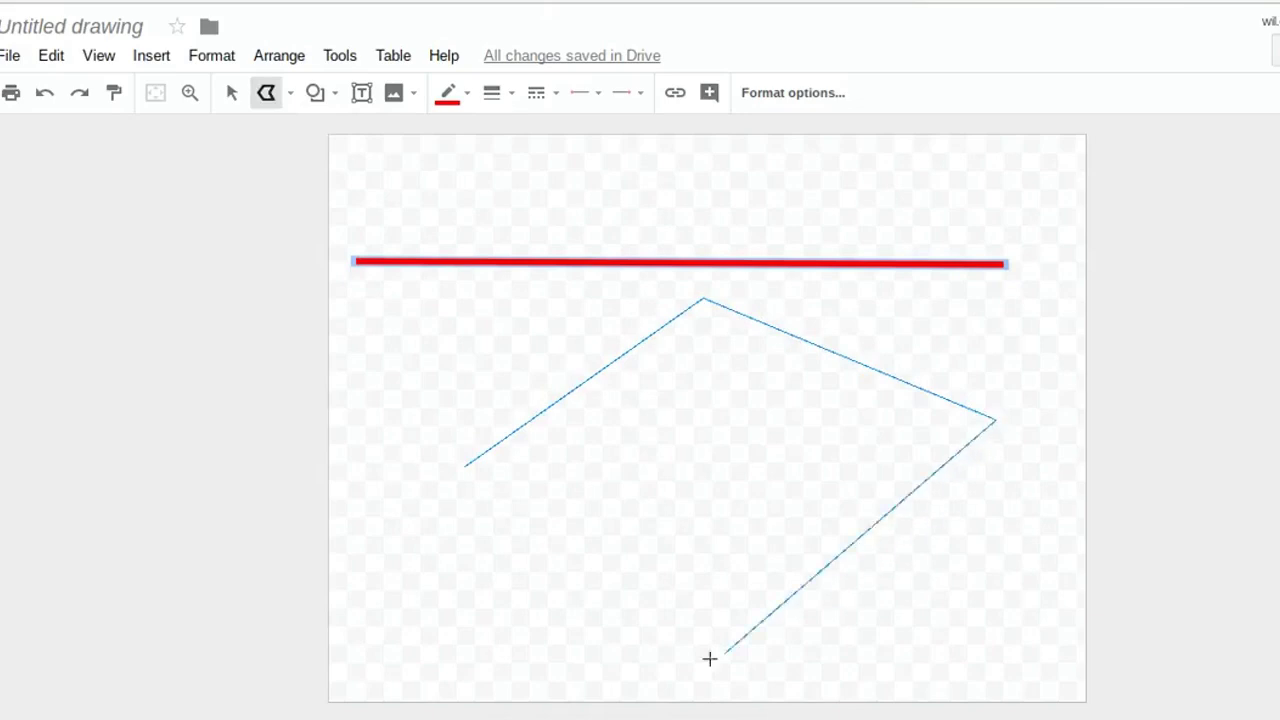
click(589, 637)
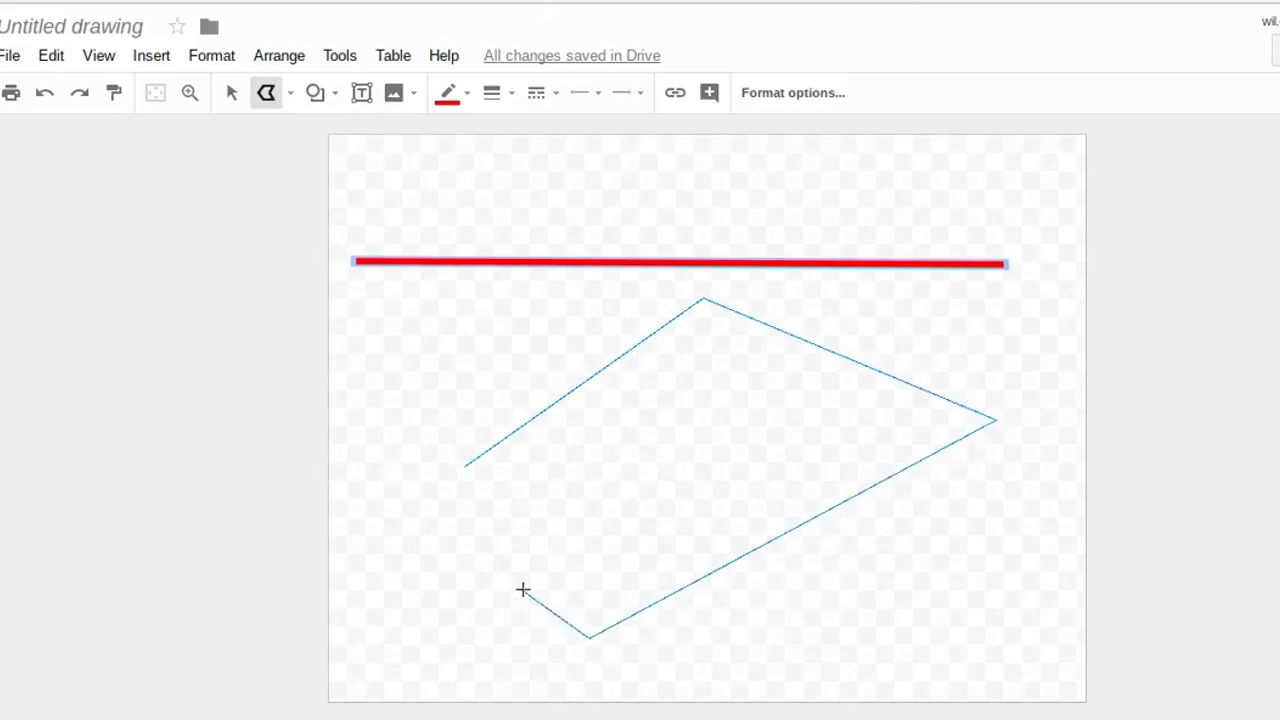
click(465, 469)
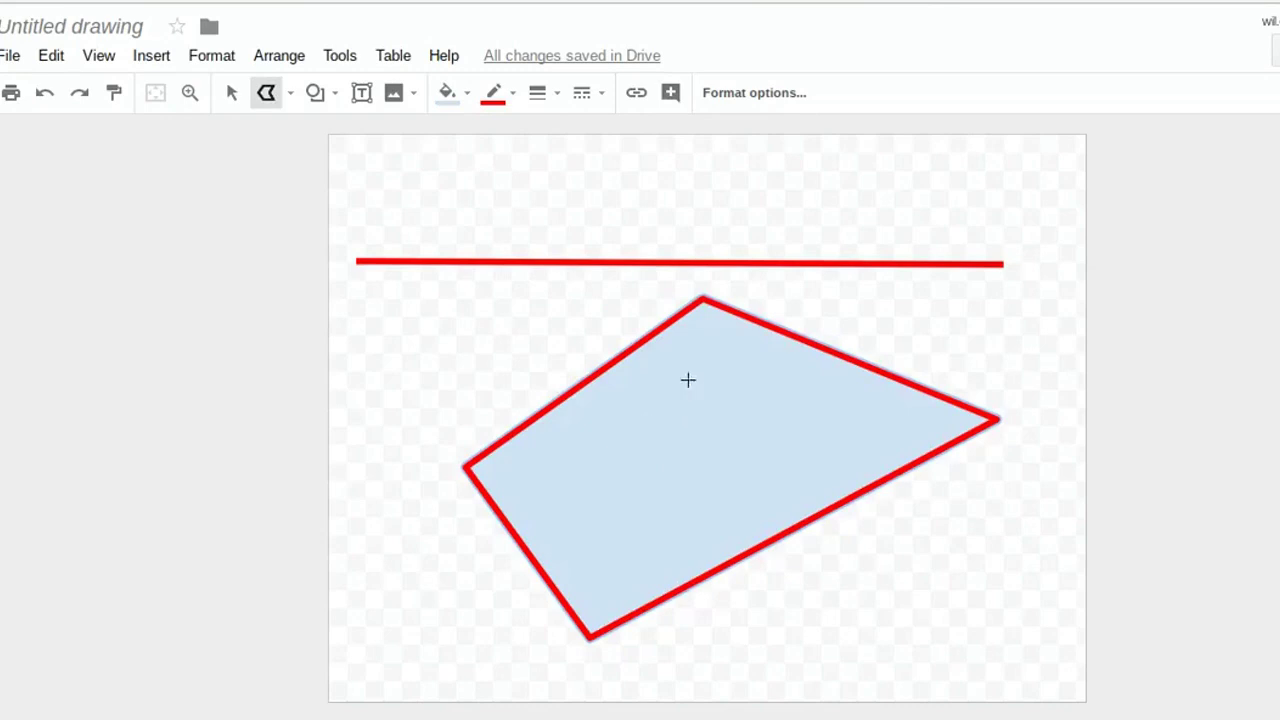
Fill the shape with a custom bright green (#00e862).
click(448, 100)
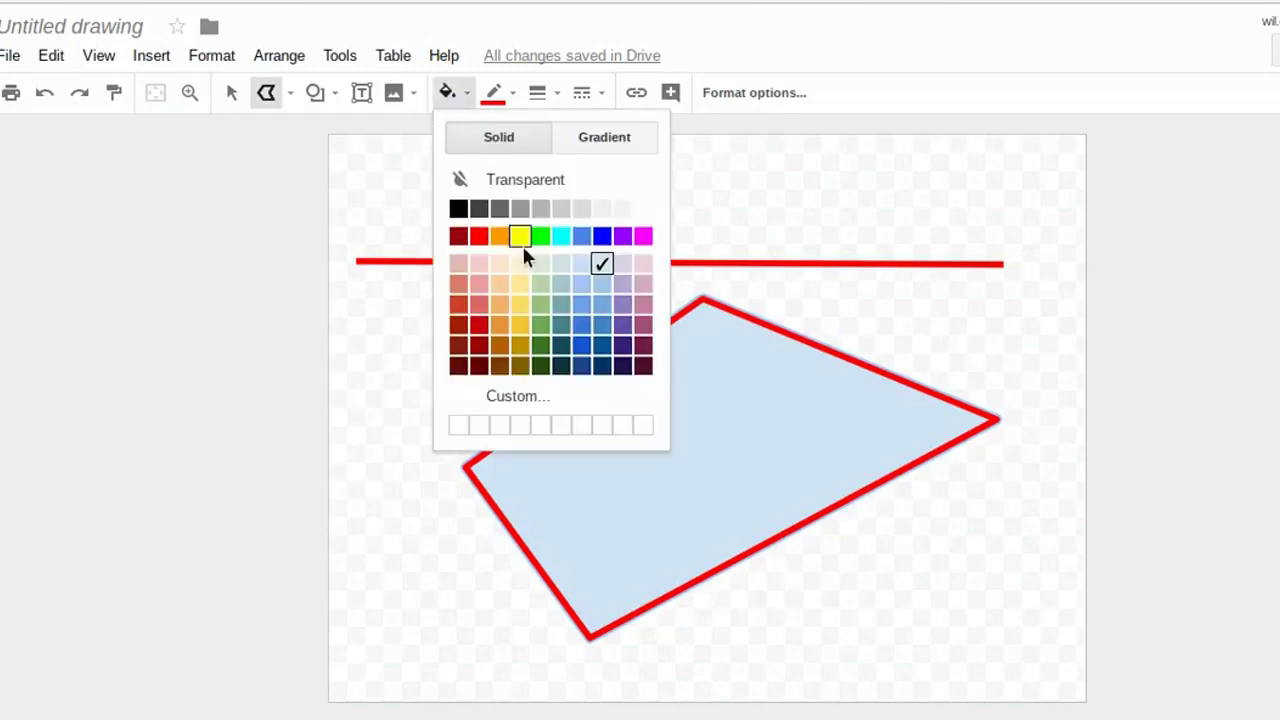
click(608, 284)
click(455, 95)
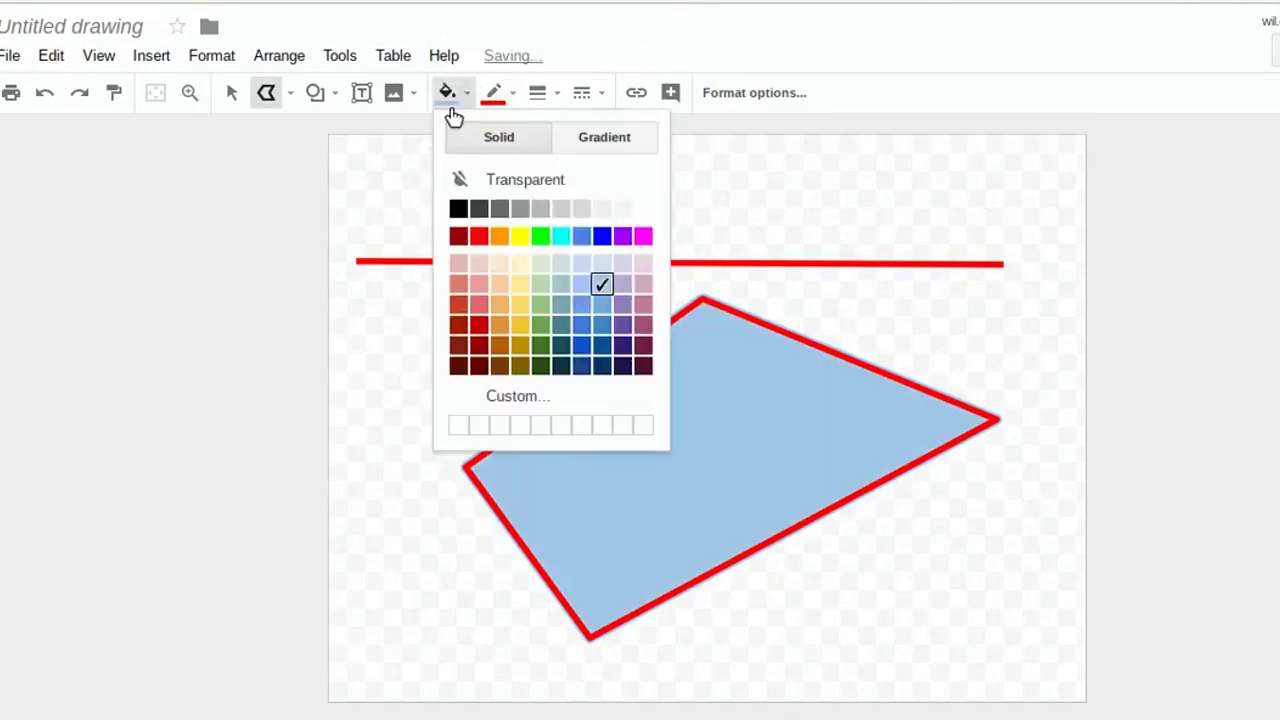
click(527, 398)
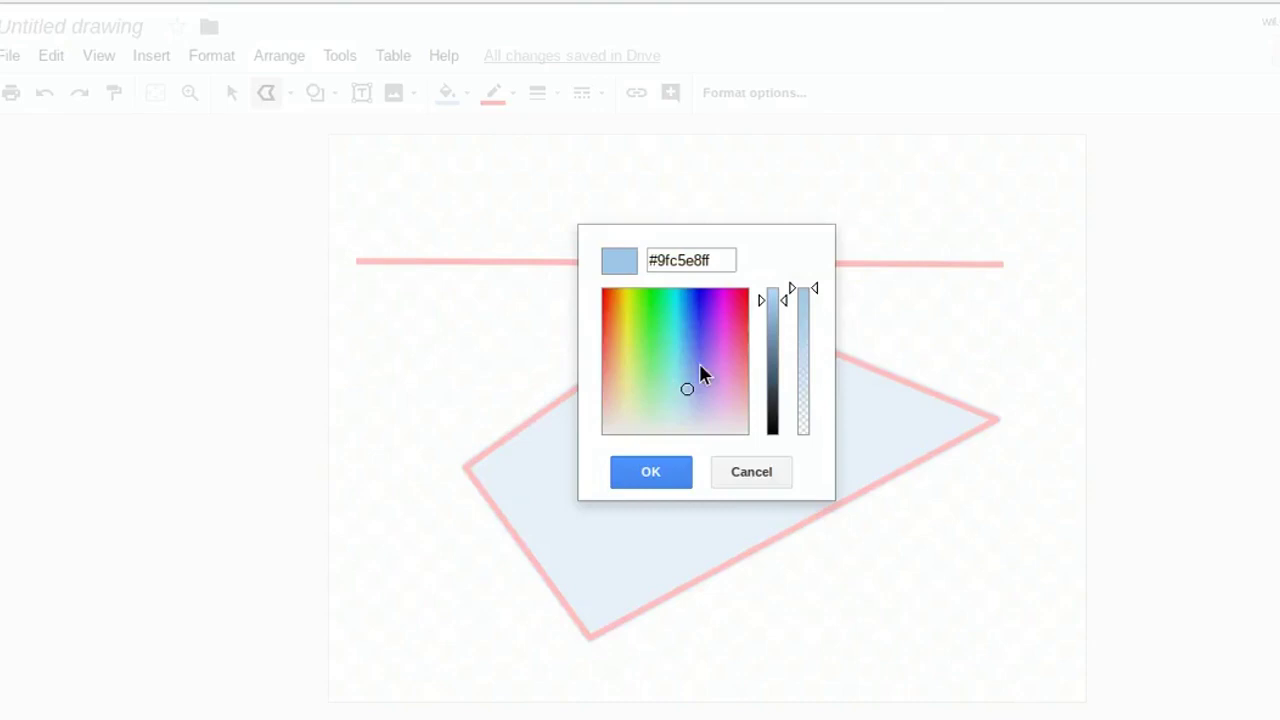
drag(690, 390, 661, 288)
click(655, 473)
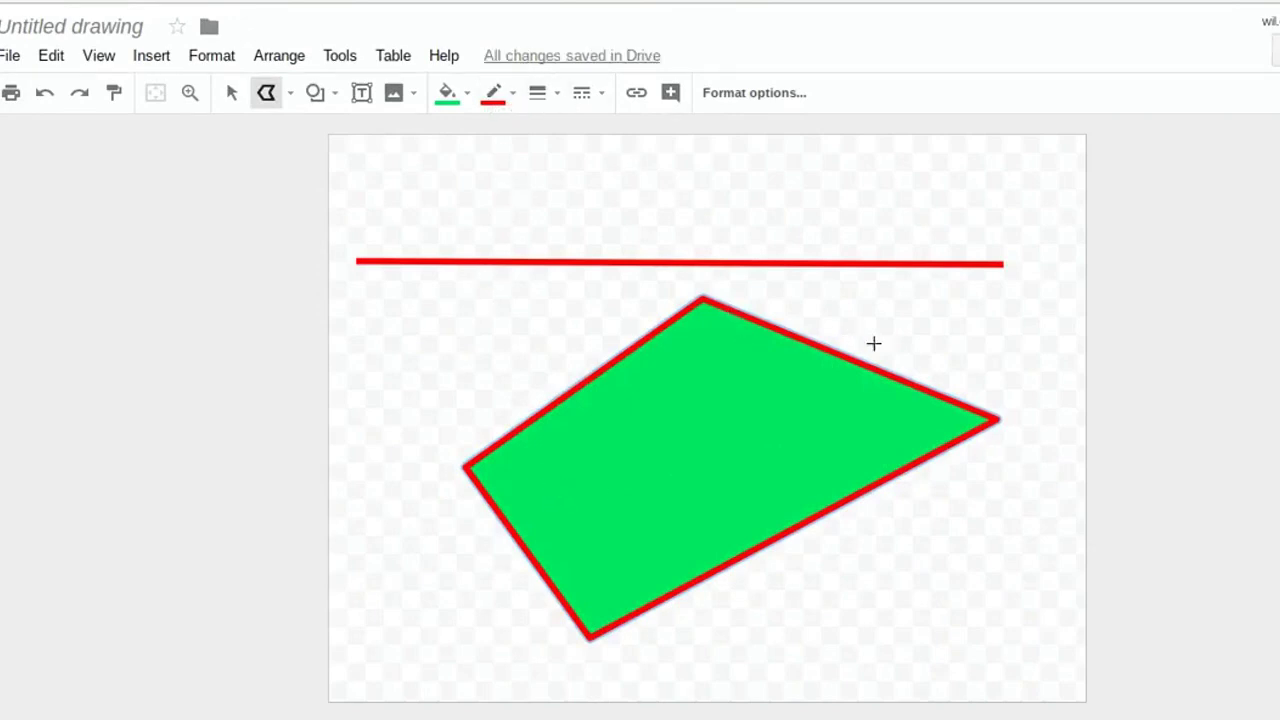
Scribble a freehand loop over the red line and green shape, and colour it orange.
click(291, 95)
click(331, 323)
mouse_move(414, 380)
mouse_down()
mouse_move(457, 217)
mouse_move(551, 194)
mouse_move(598, 346)
mouse_move(709, 276)
mouse_move(843, 229)
mouse_move(876, 311)
mouse_move(629, 453)
mouse_up()
mouse_move(768, 538)
mouse_down()
mouse_move(882, 438)
mouse_move(1000, 399)
mouse_up()
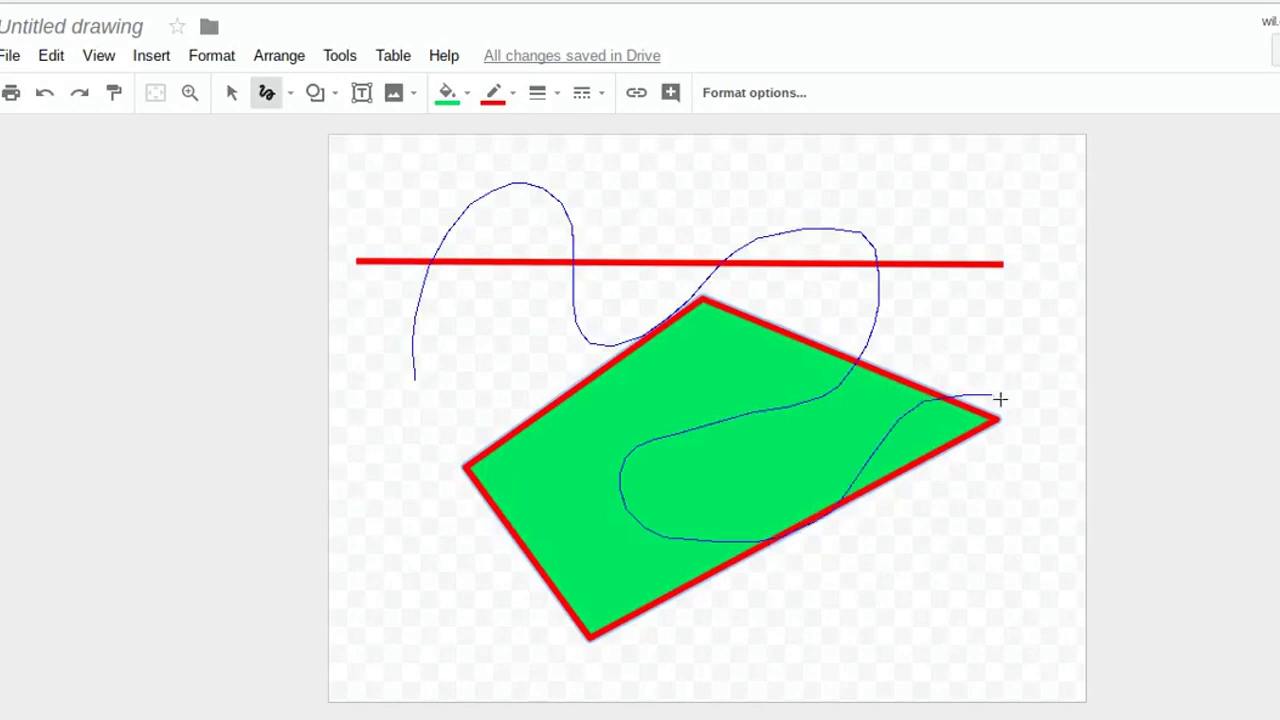
mouse_move(997, 537)
mouse_down()
mouse_move(827, 564)
mouse_move(678, 549)
mouse_move(452, 603)
mouse_up()
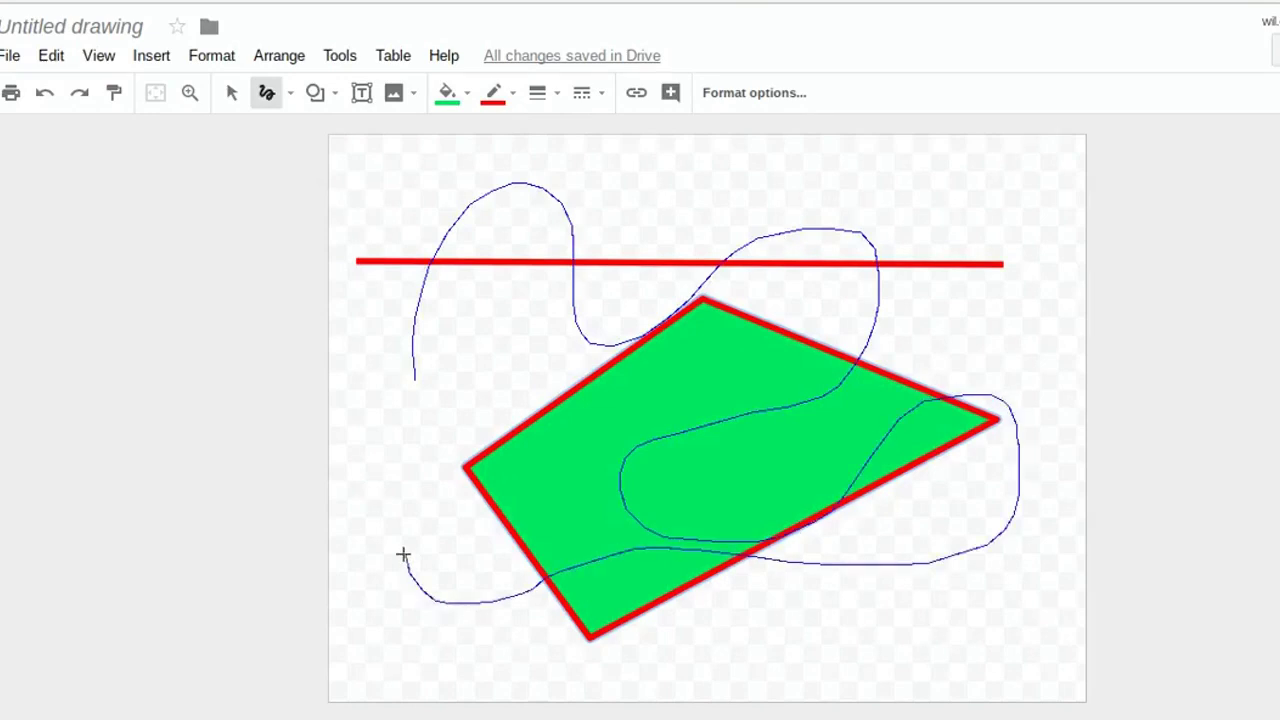
drag(403, 554, 403, 554)
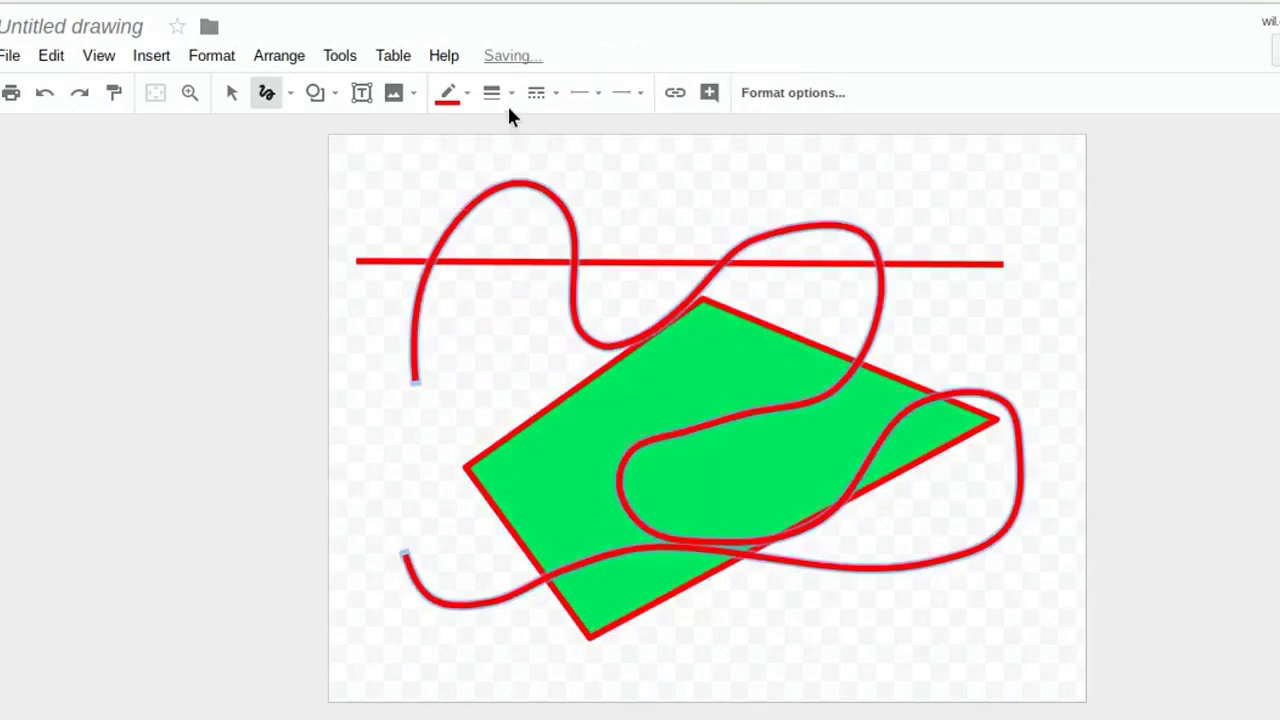
click(449, 95)
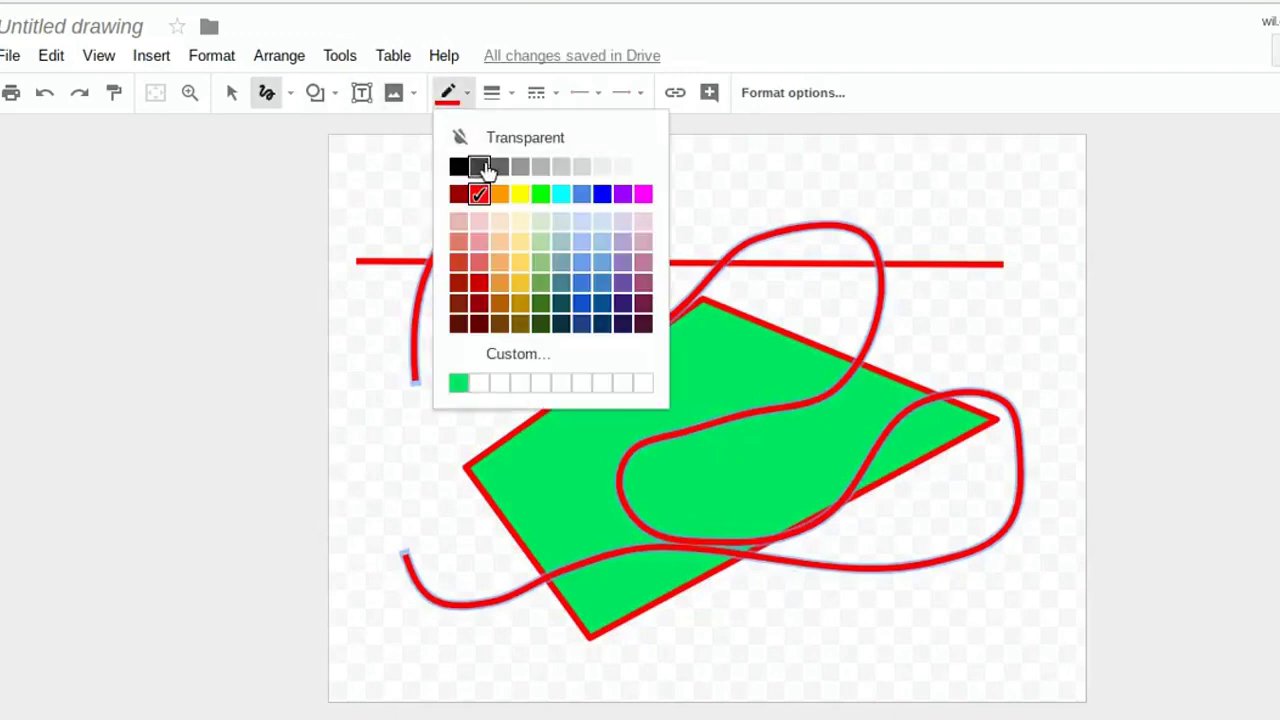
click(500, 195)
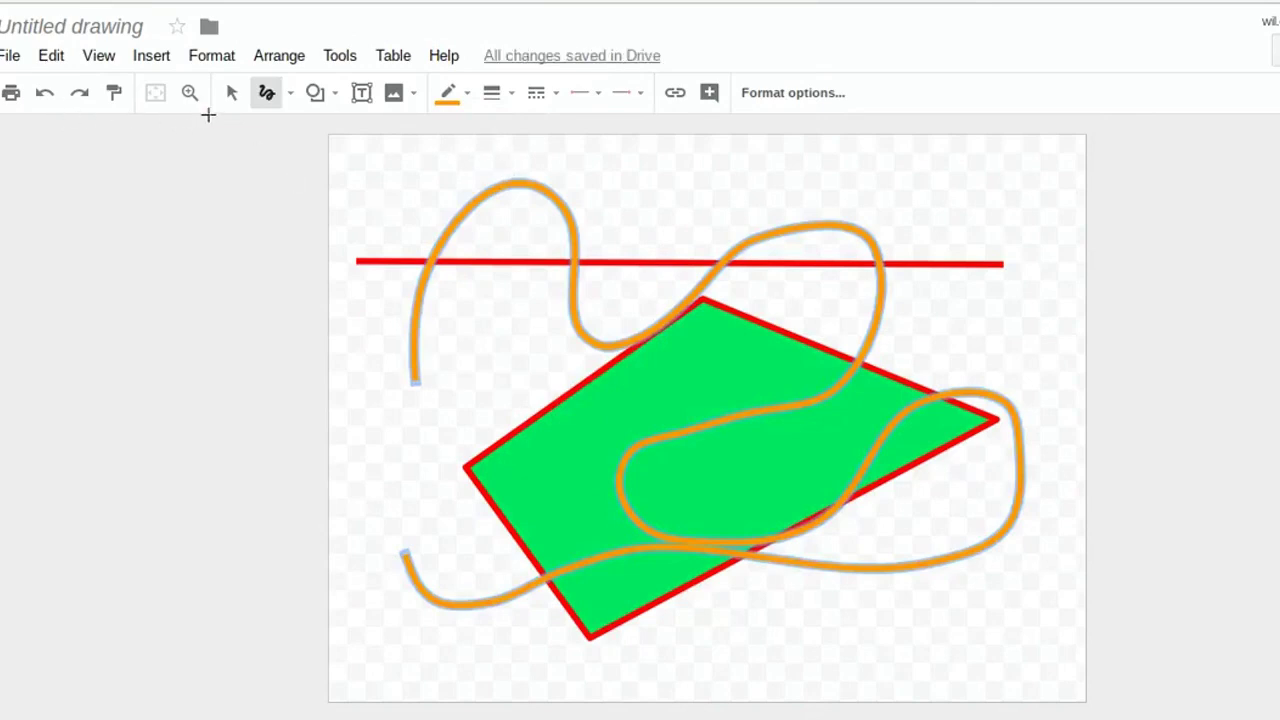
Move the red line down across the shape and rotate the green shape.
click(231, 92)
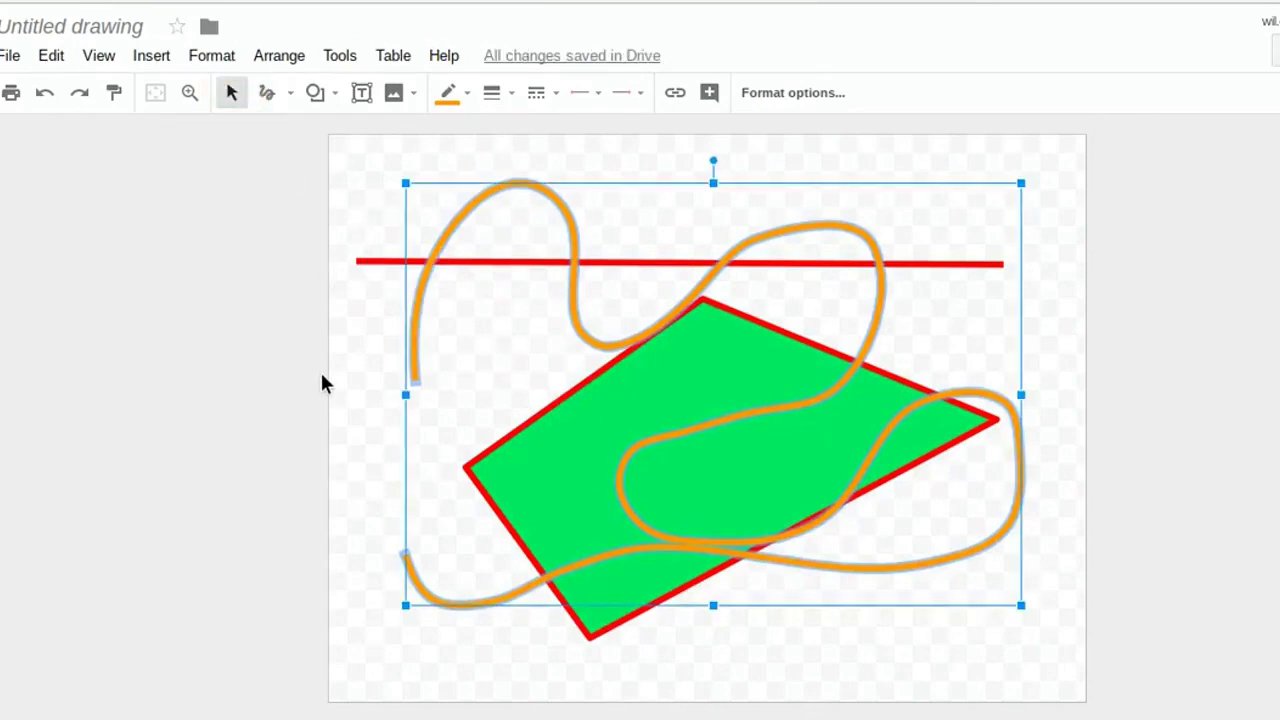
click(365, 292)
click(375, 264)
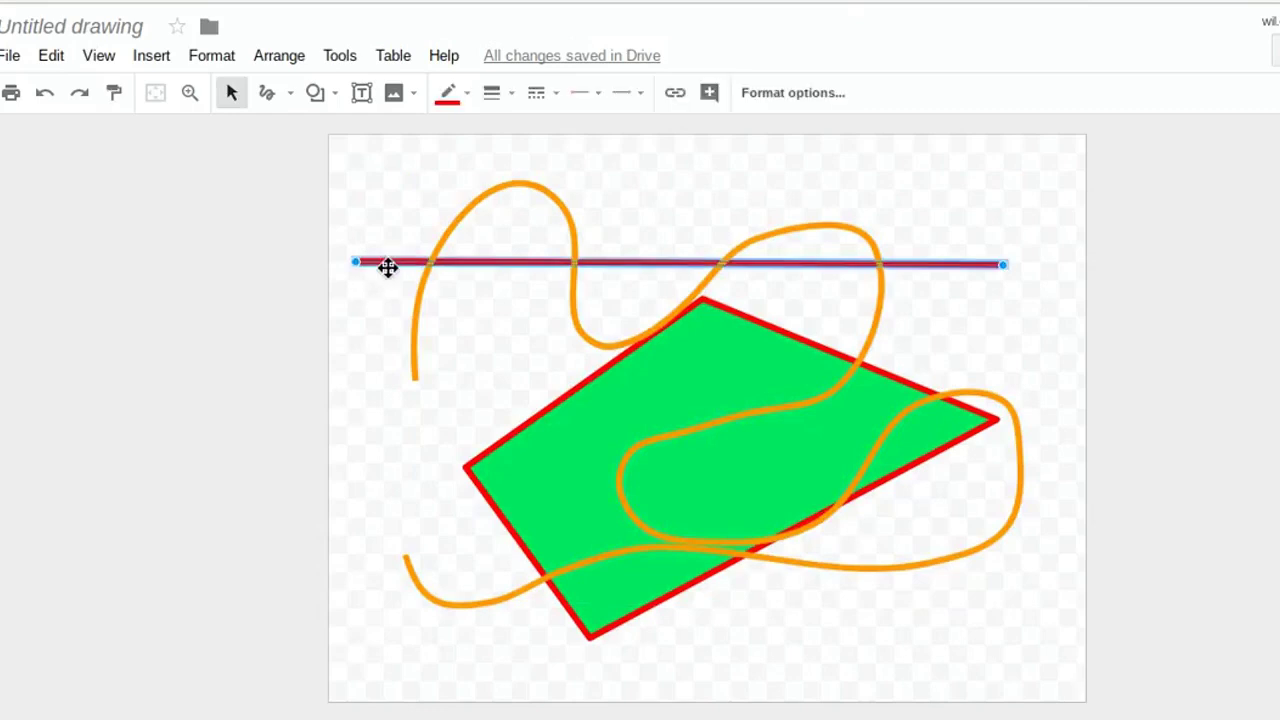
drag(388, 267, 402, 435)
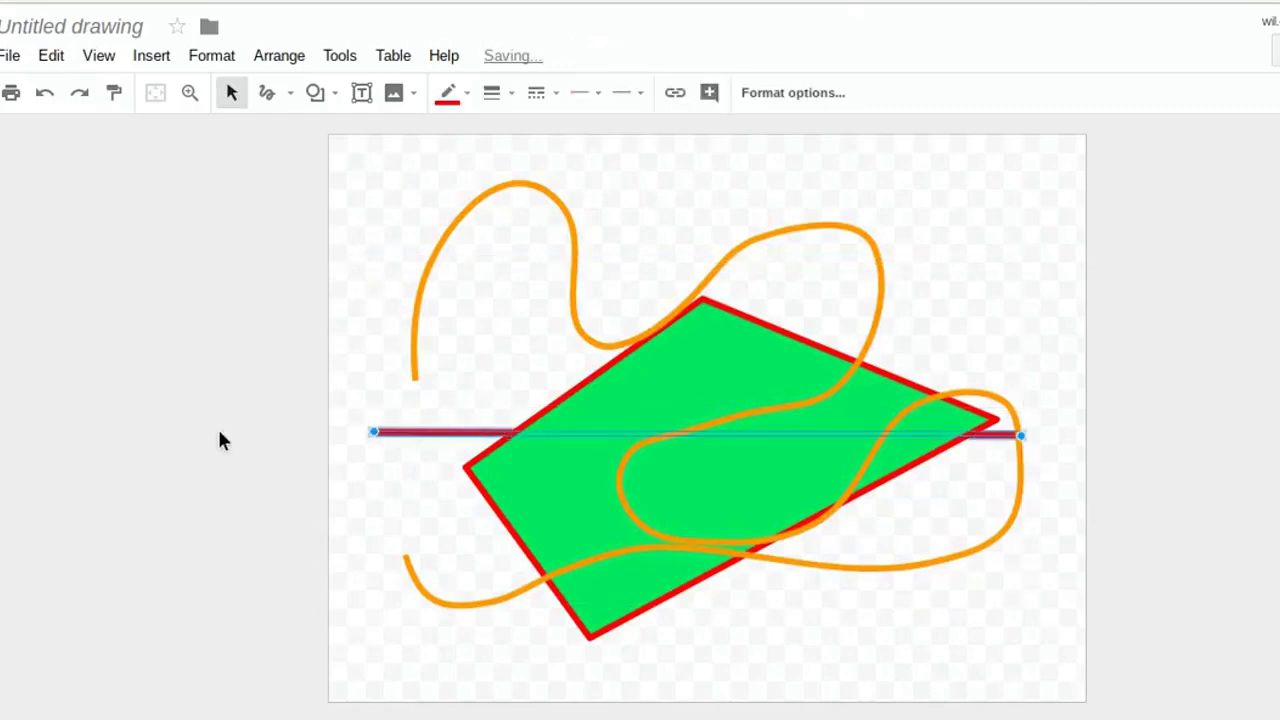
click(377, 314)
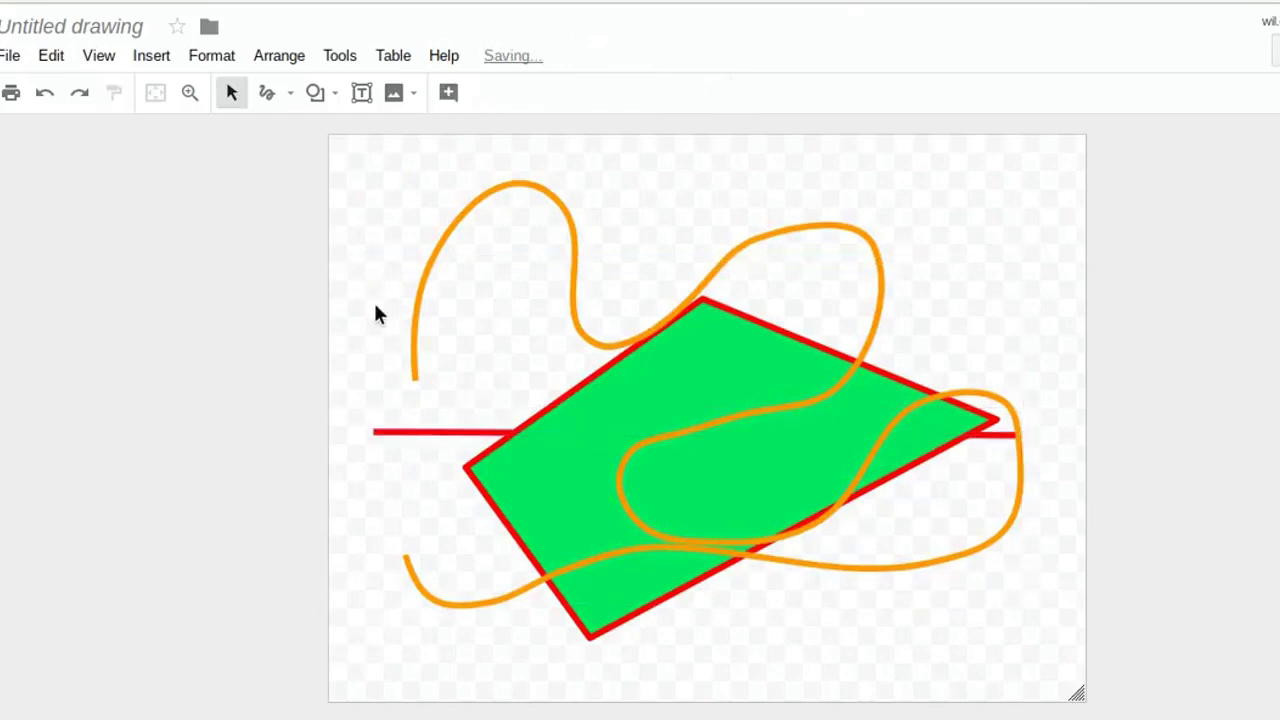
click(680, 389)
drag(730, 276, 565, 305)
click(232, 277)
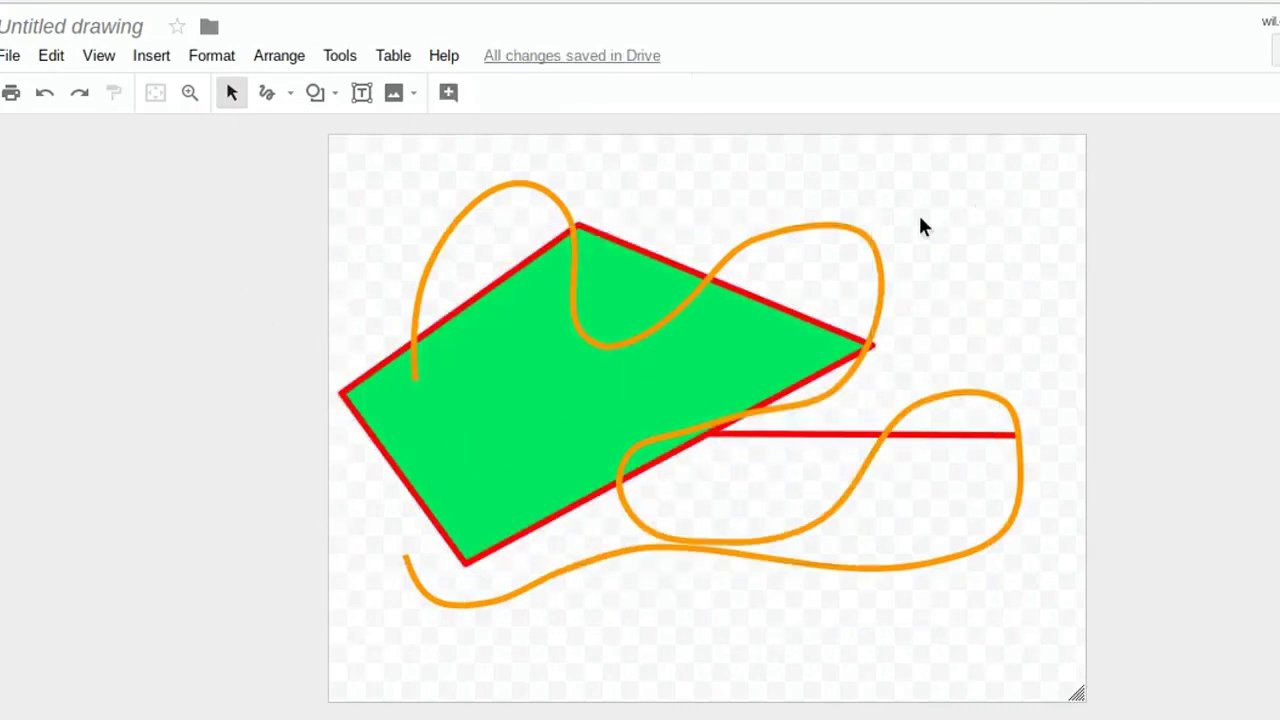
Select the green shape and orange curve together and nudge them left and down.
click(604, 366)
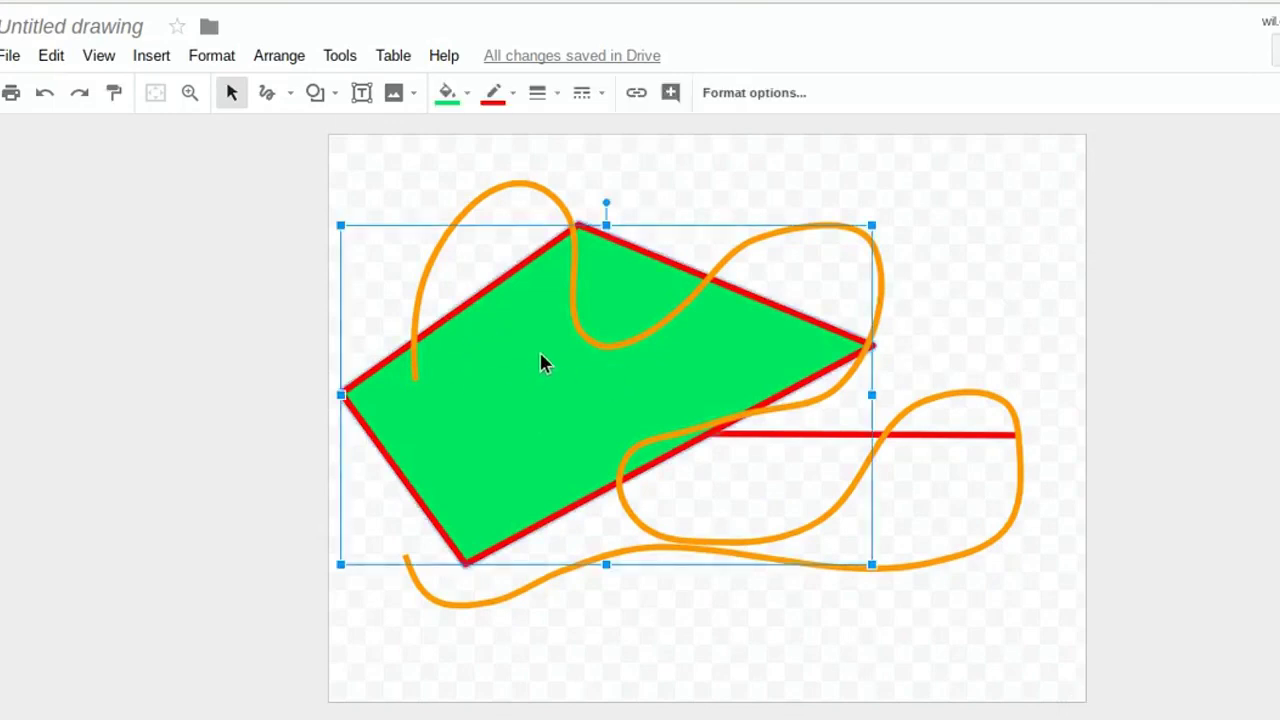
shift+click(561, 211)
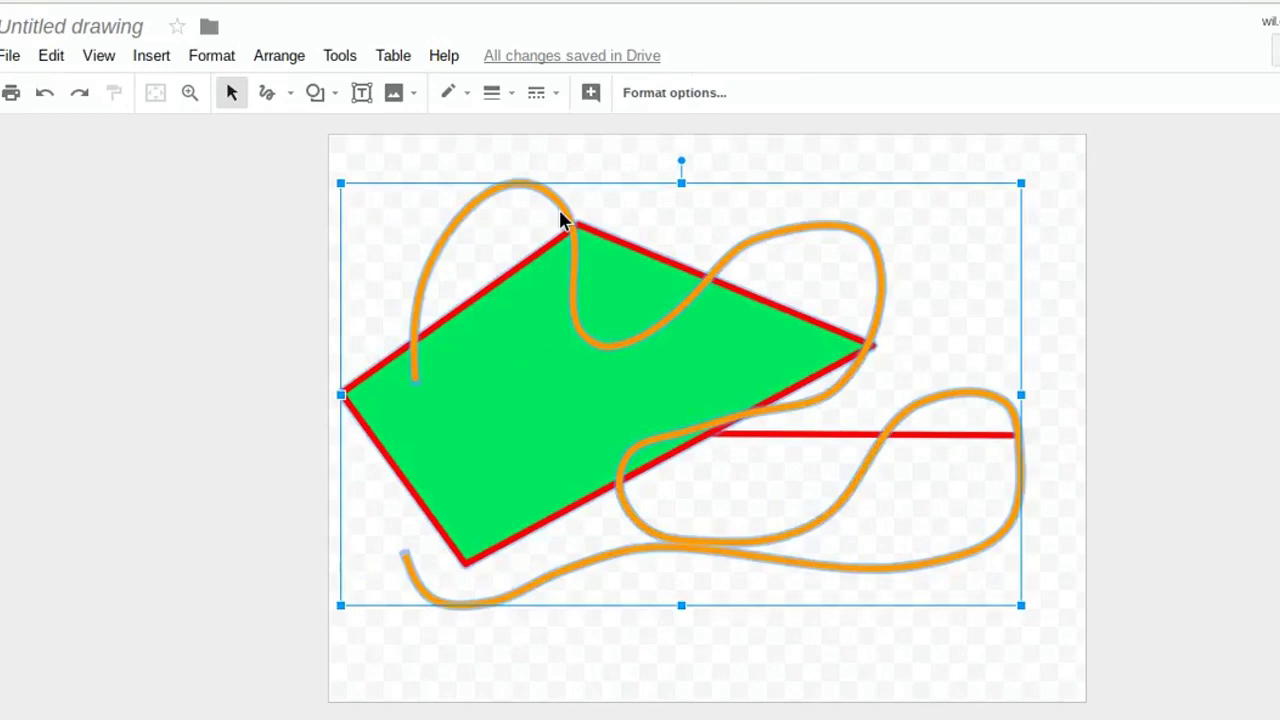
drag(551, 369, 701, 333)
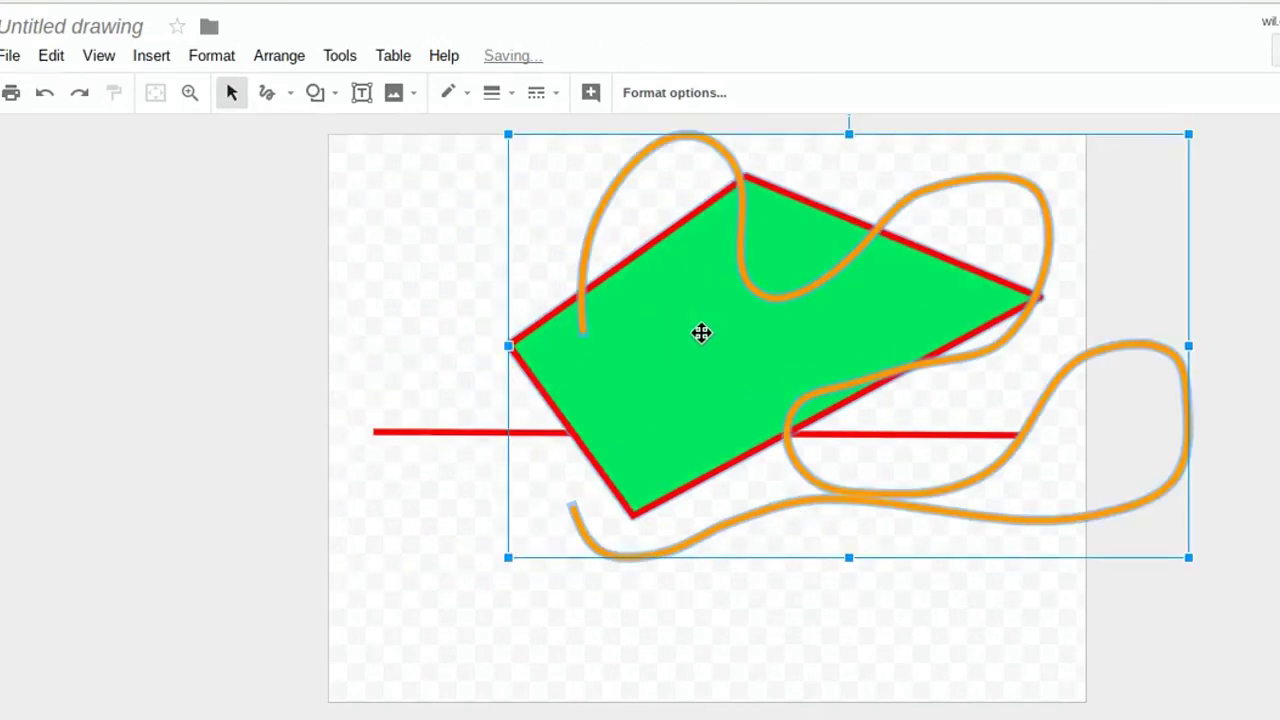
key(Left)
key(Left)
key(Left)
key(Left)
key(Left)
key(Left)
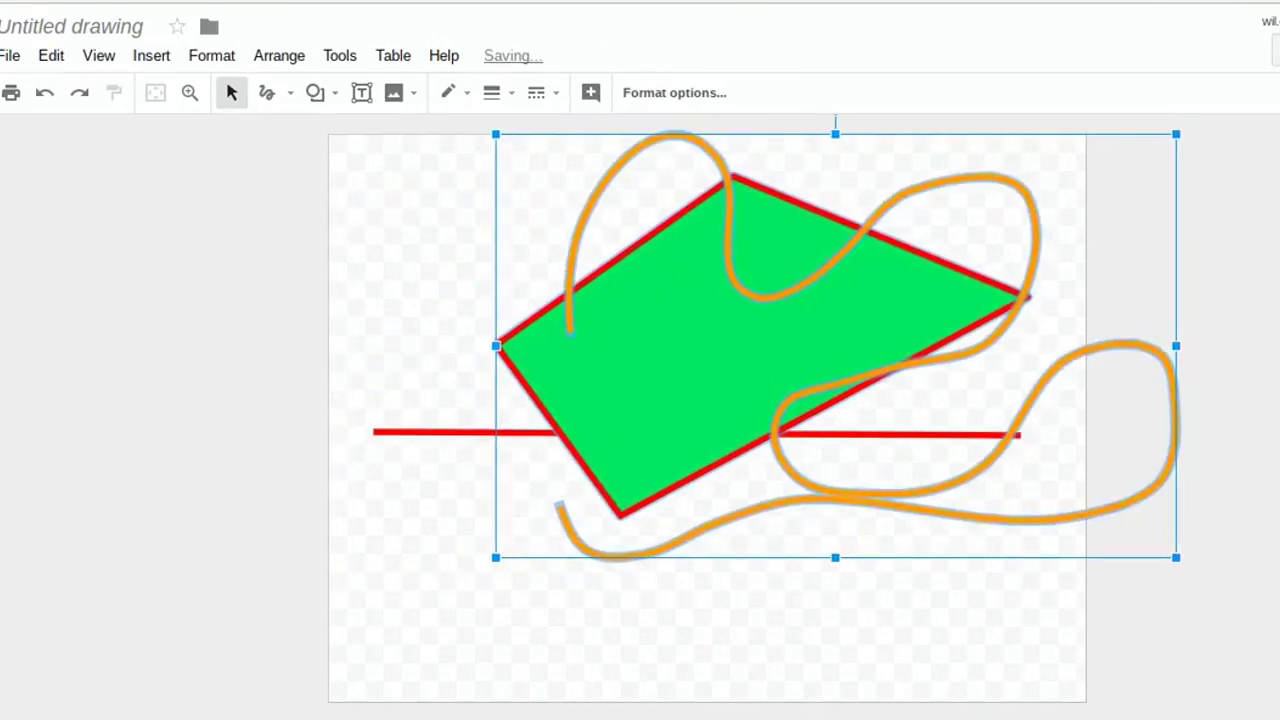
key(Down)
key(Down)
key(Down)
key(Down)
key(Left)
key(Left)
key(Left)
key(Left)
key(Left)
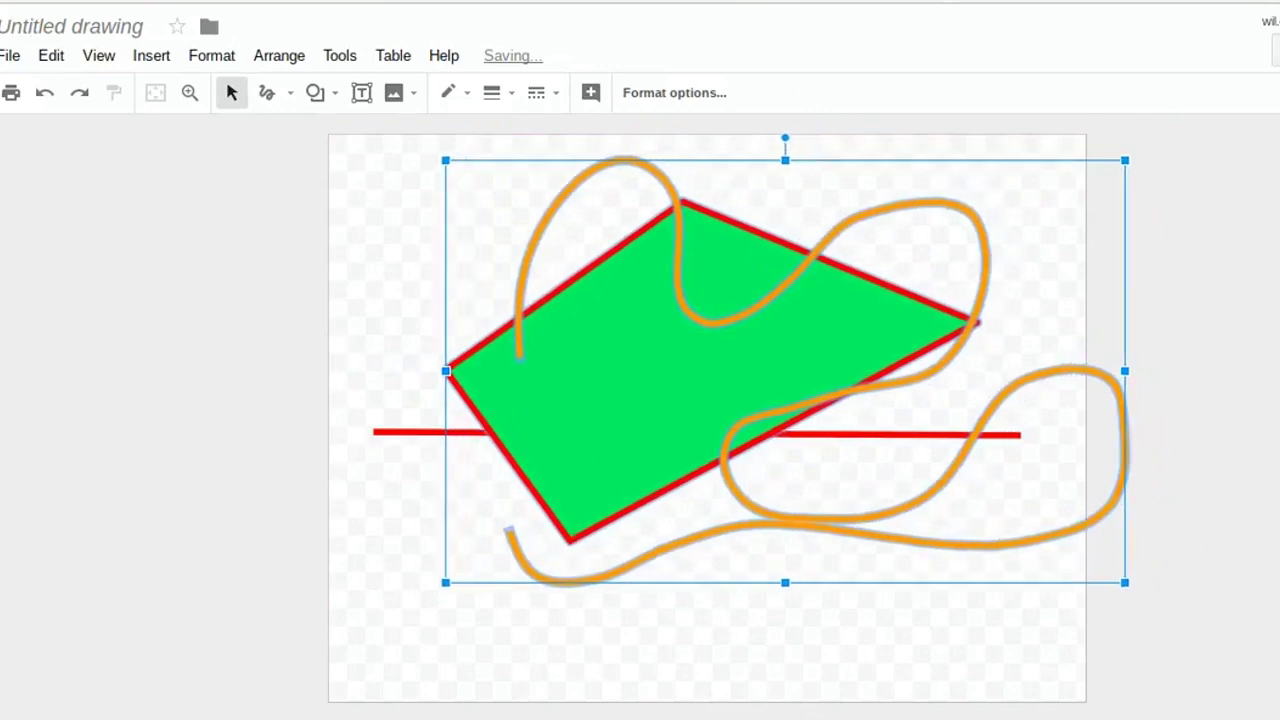
click(350, 400)
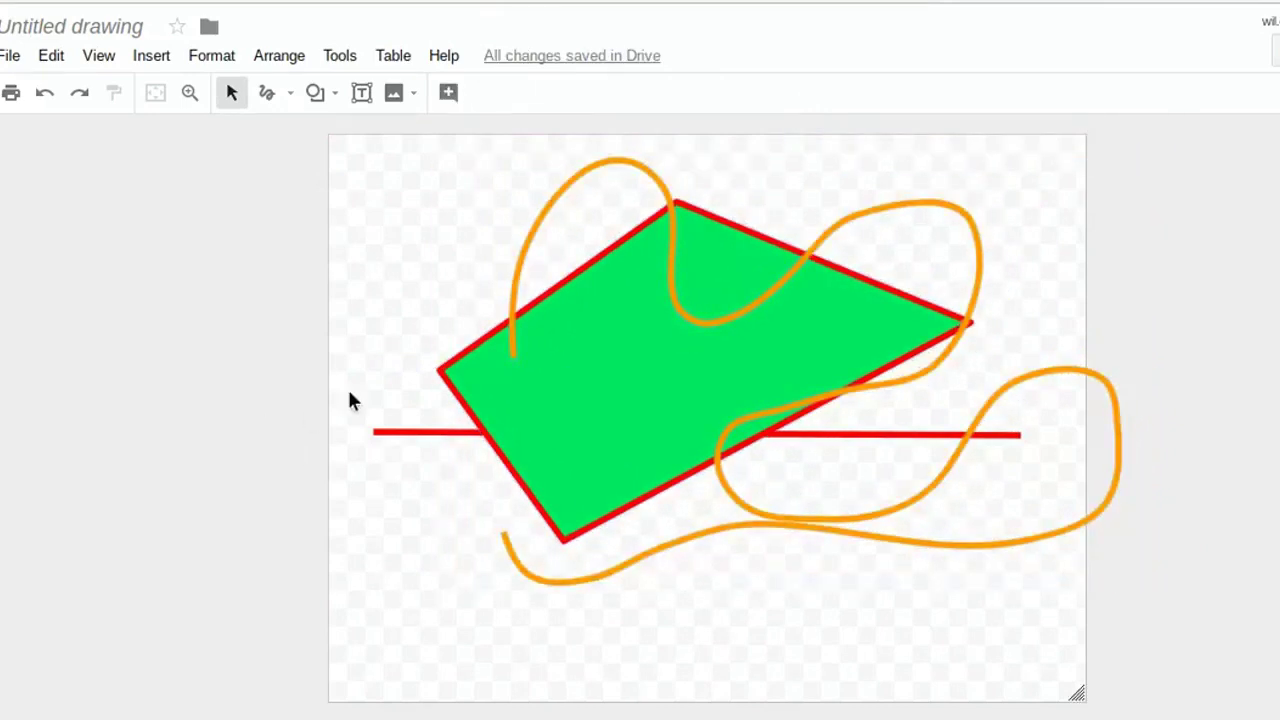
Shift the curve and green shape slightly, then marquee-select all three objects and delete them.
drag(238, 256, 663, 589)
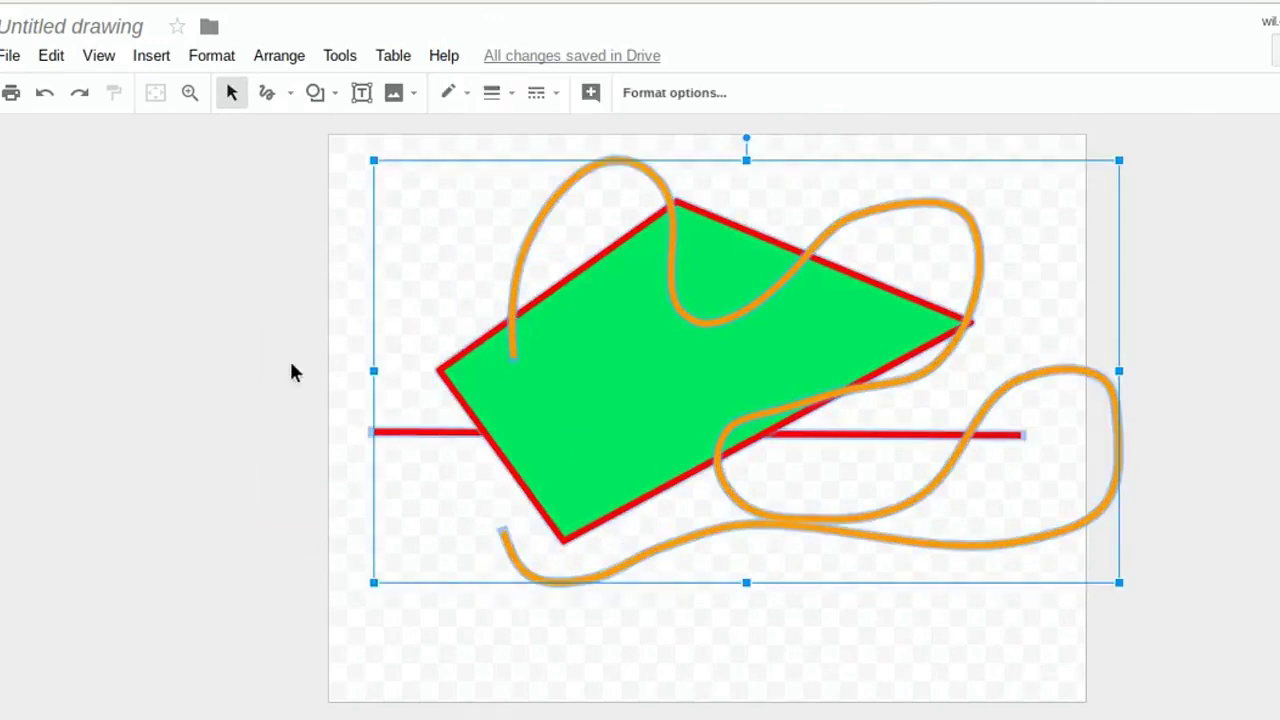
click(238, 397)
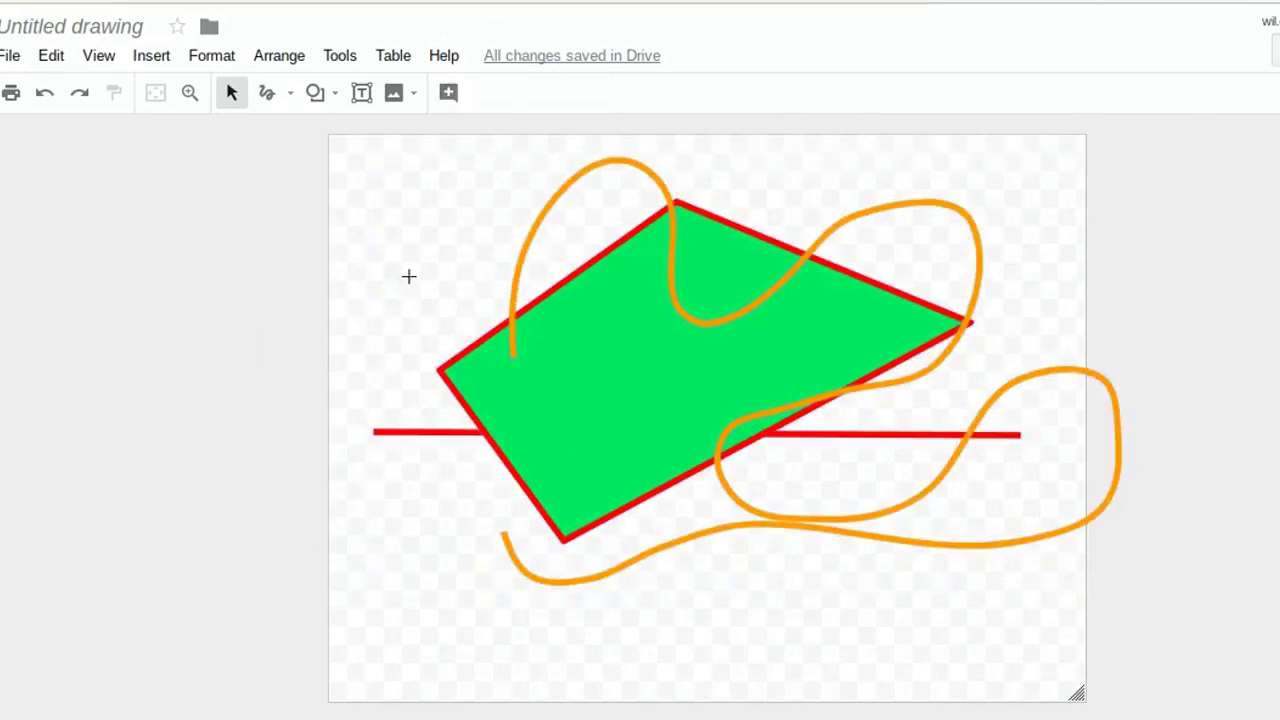
drag(408, 276, 524, 340)
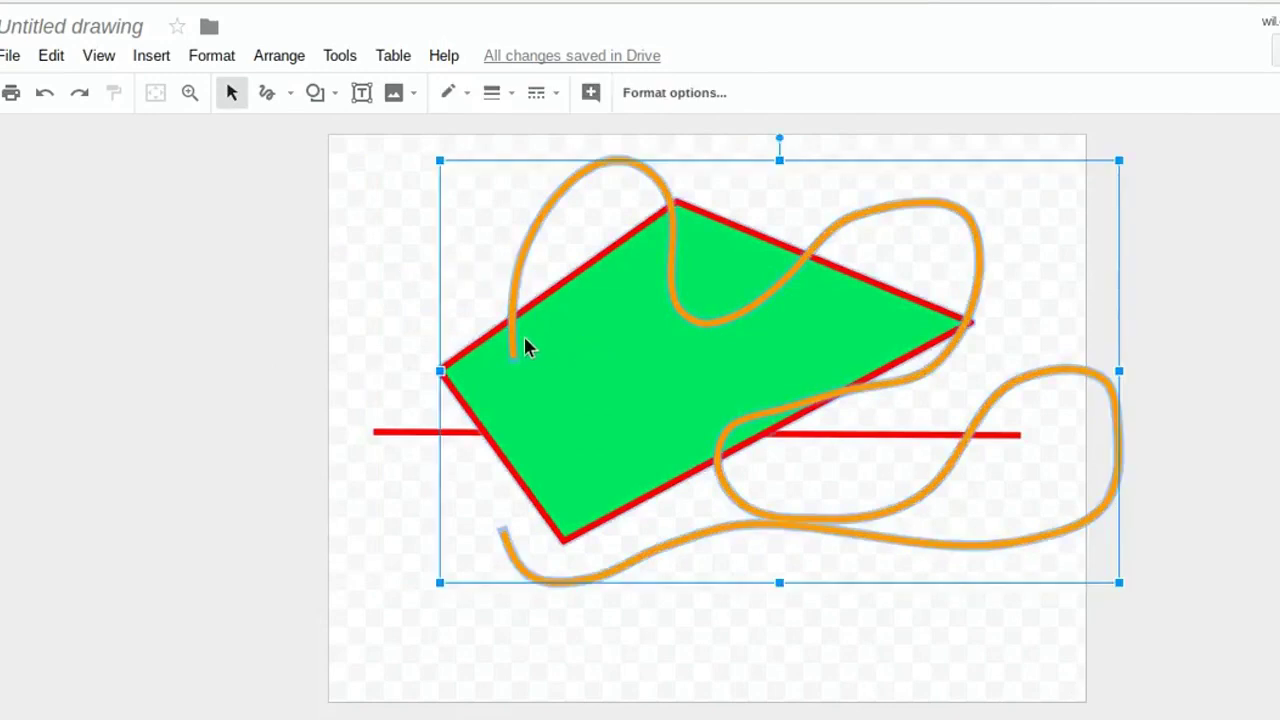
mouse_move(662, 333)
mouse_down()
mouse_move(511, 403)
mouse_move(647, 343)
mouse_up()
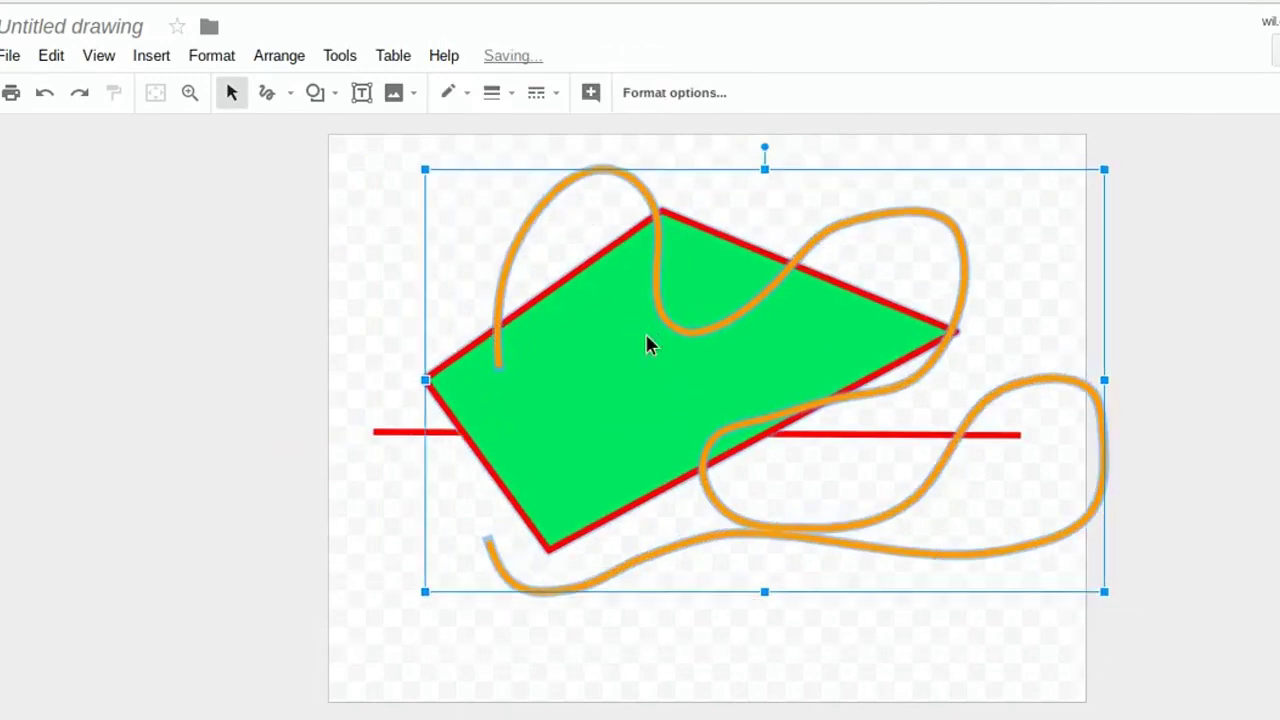
click(333, 403)
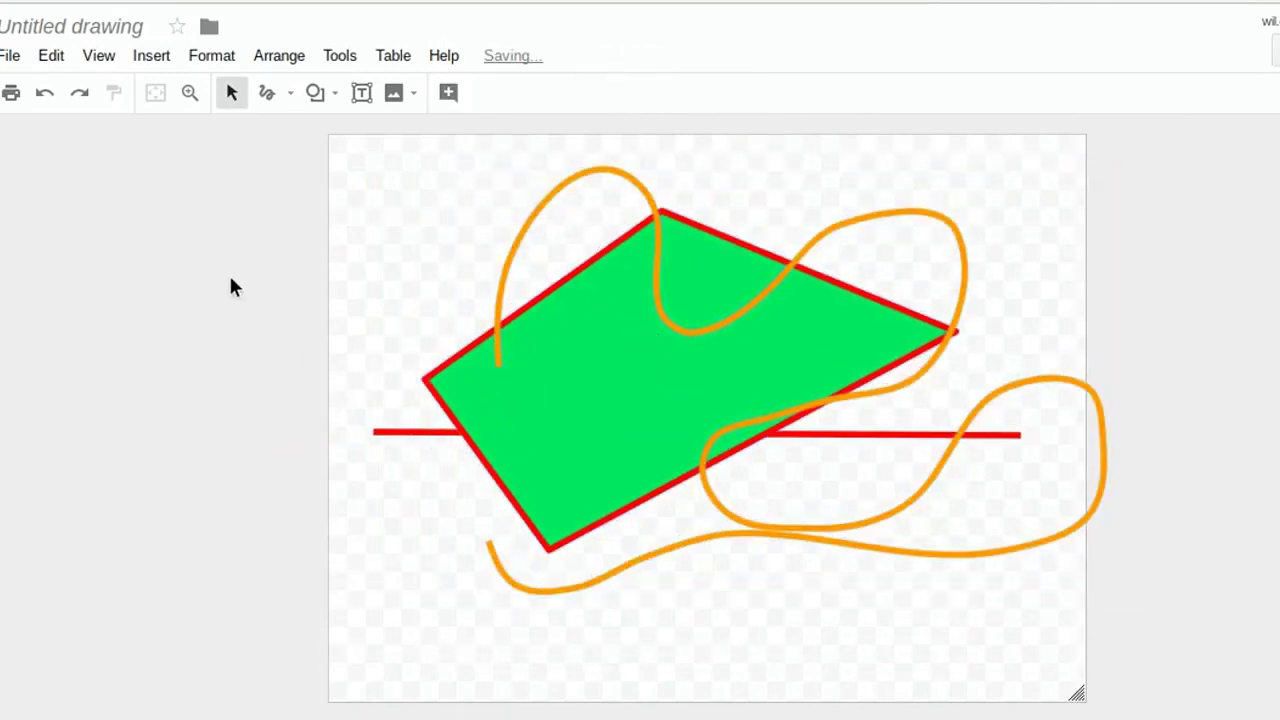
mouse_move(230, 258)
mouse_down()
mouse_move(529, 309)
mouse_move(823, 466)
mouse_move(904, 555)
mouse_up()
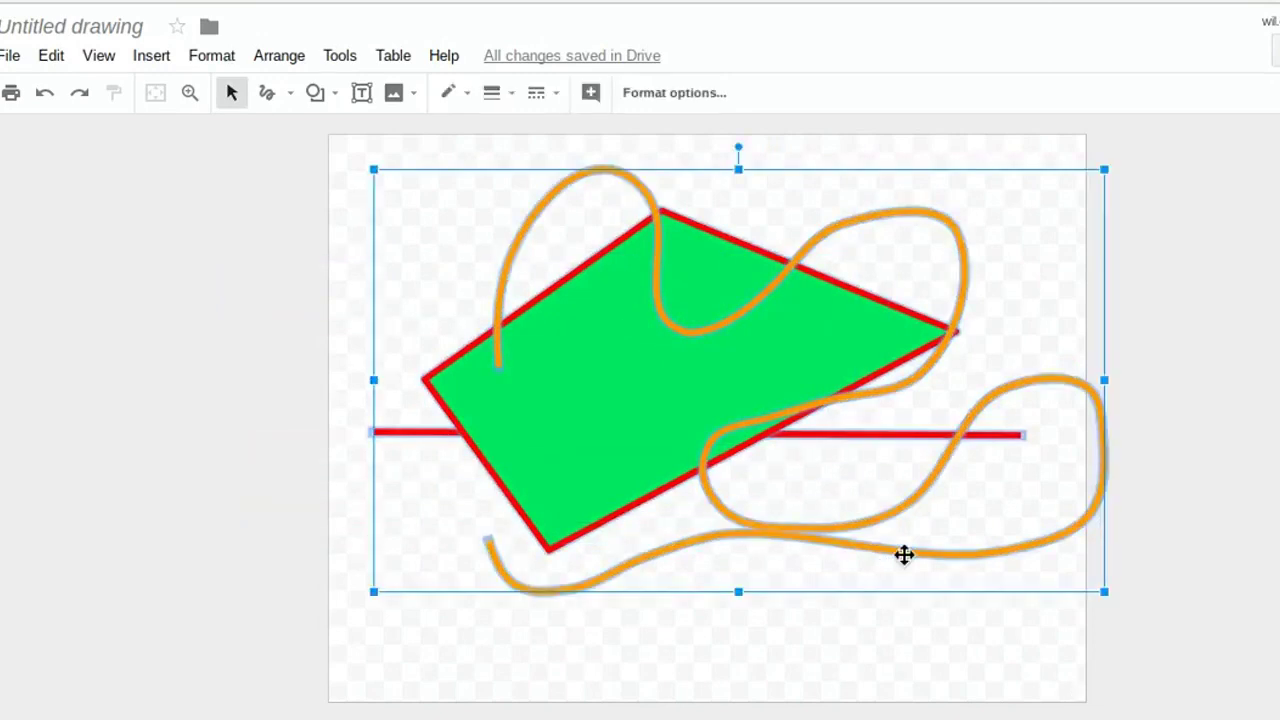
key(Delete)
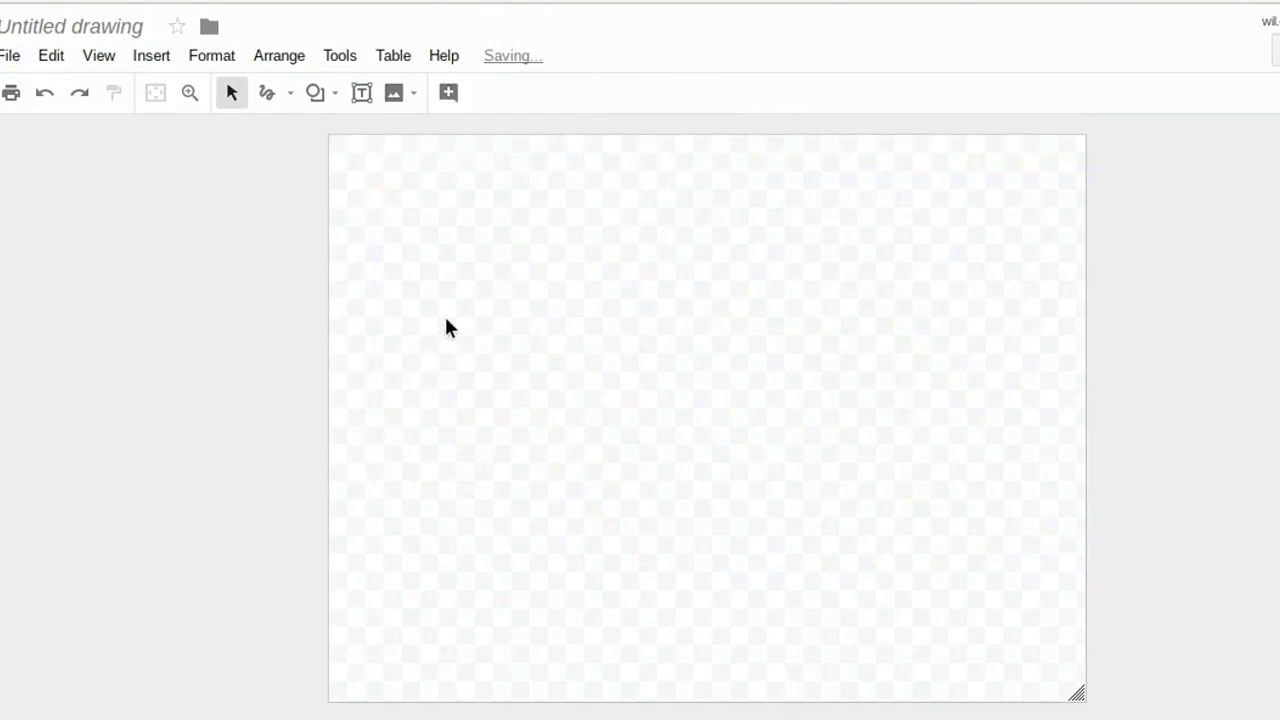
Draw a circle with the Oval shape near the canvas's upper-left corner.
click(327, 98)
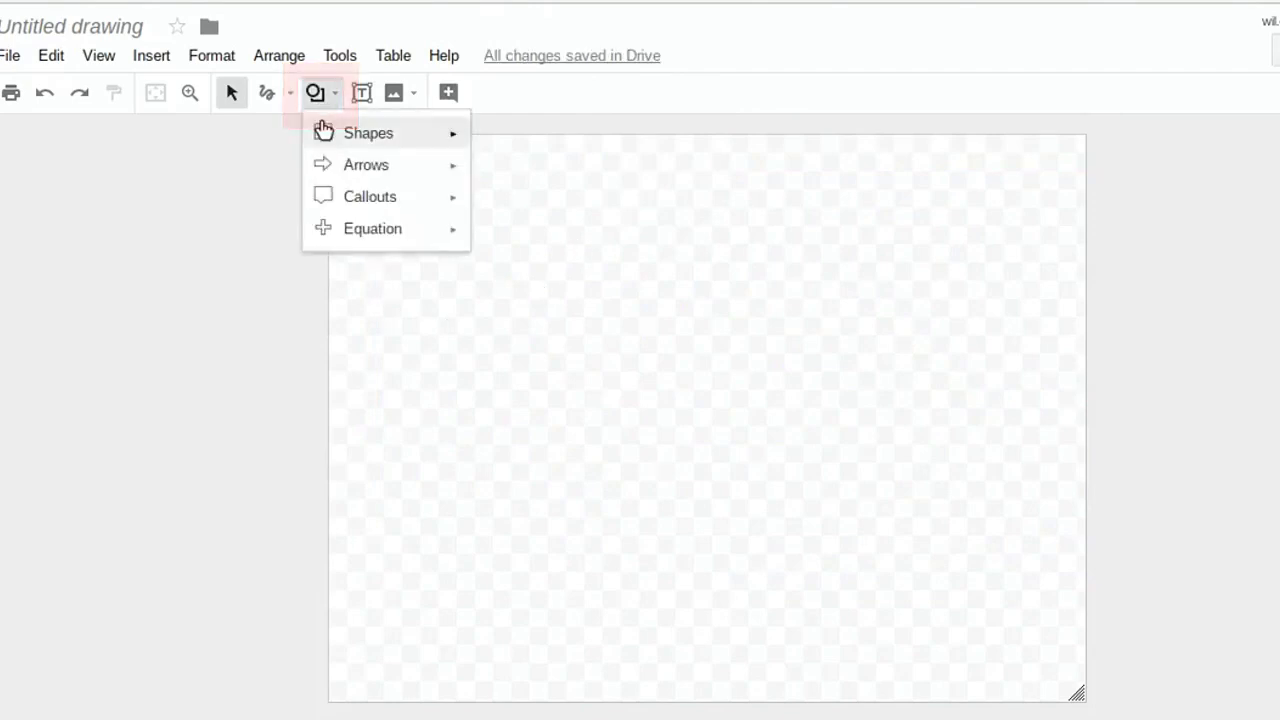
mouse_move(343, 138)
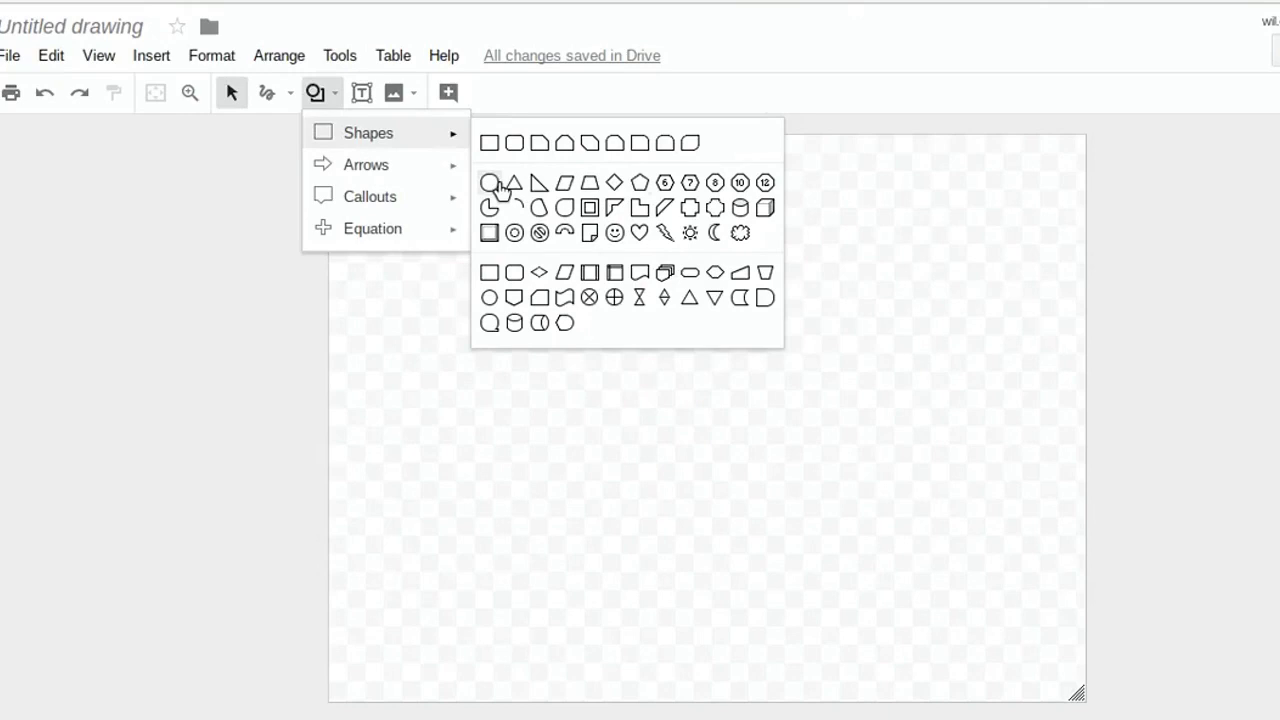
click(489, 183)
drag(429, 200, 707, 440)
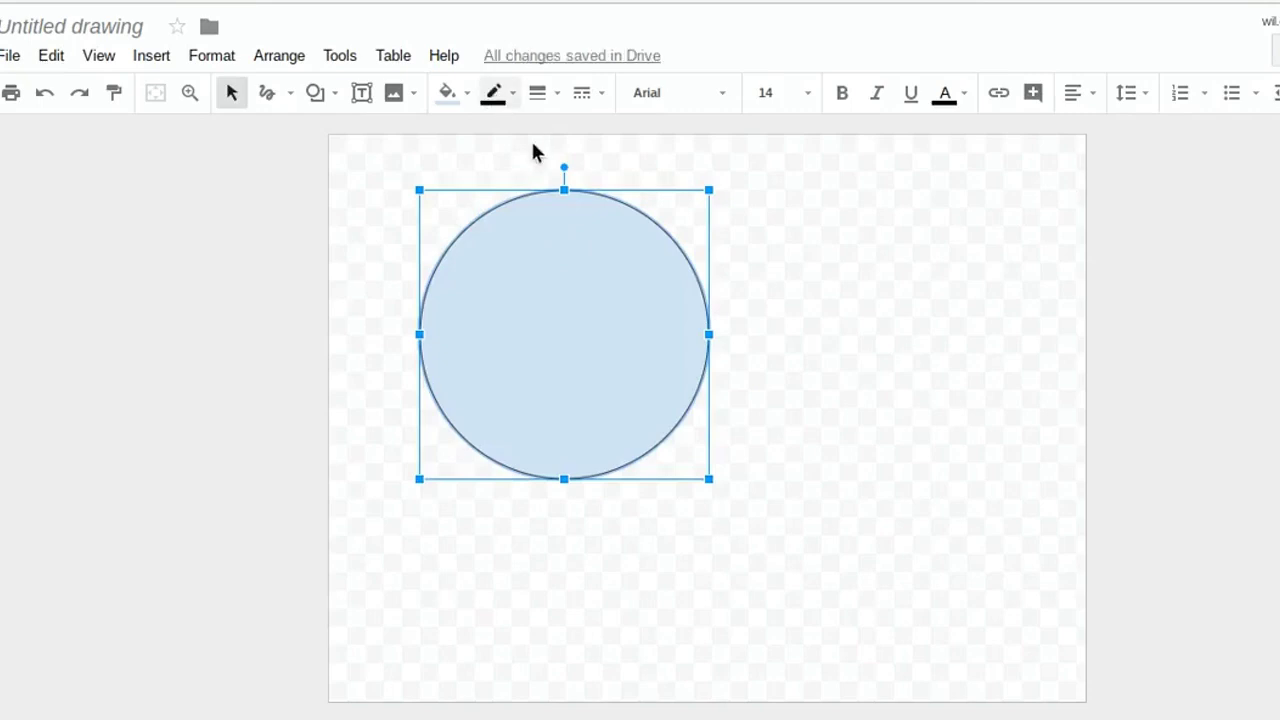
Set the circle's line colour to magenta, fill to blue and line weight to 16px.
click(495, 92)
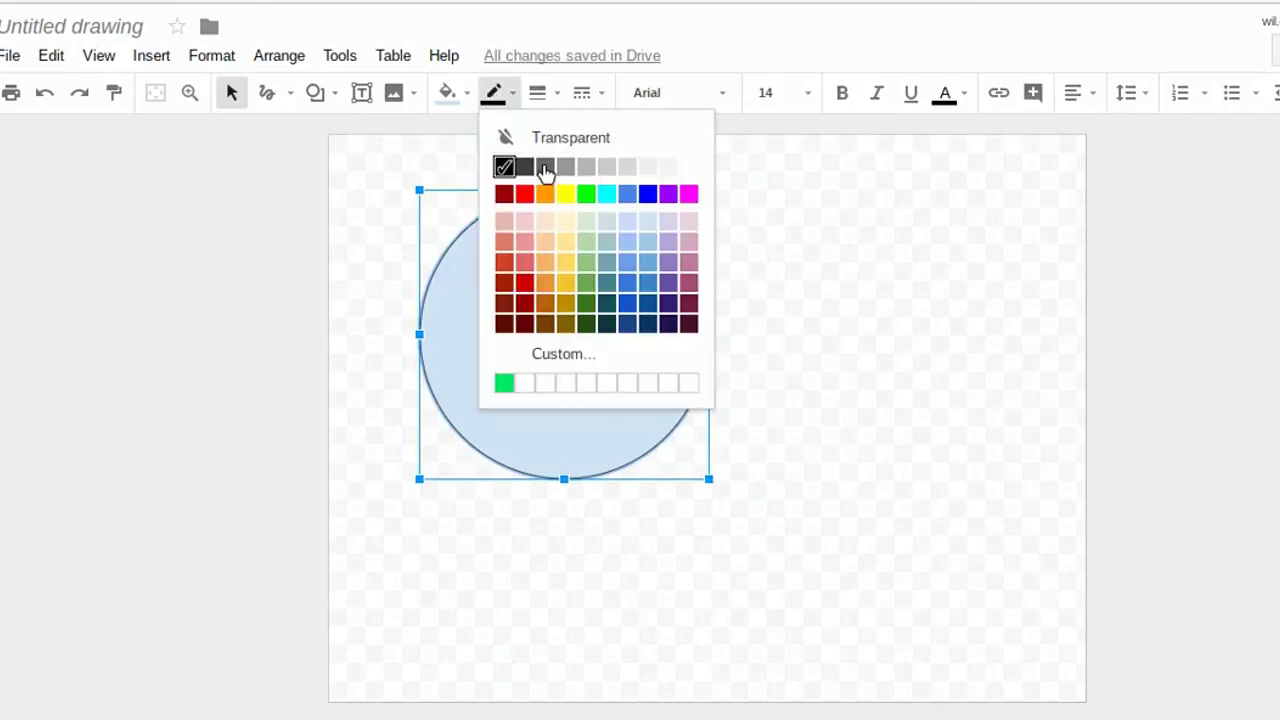
click(688, 194)
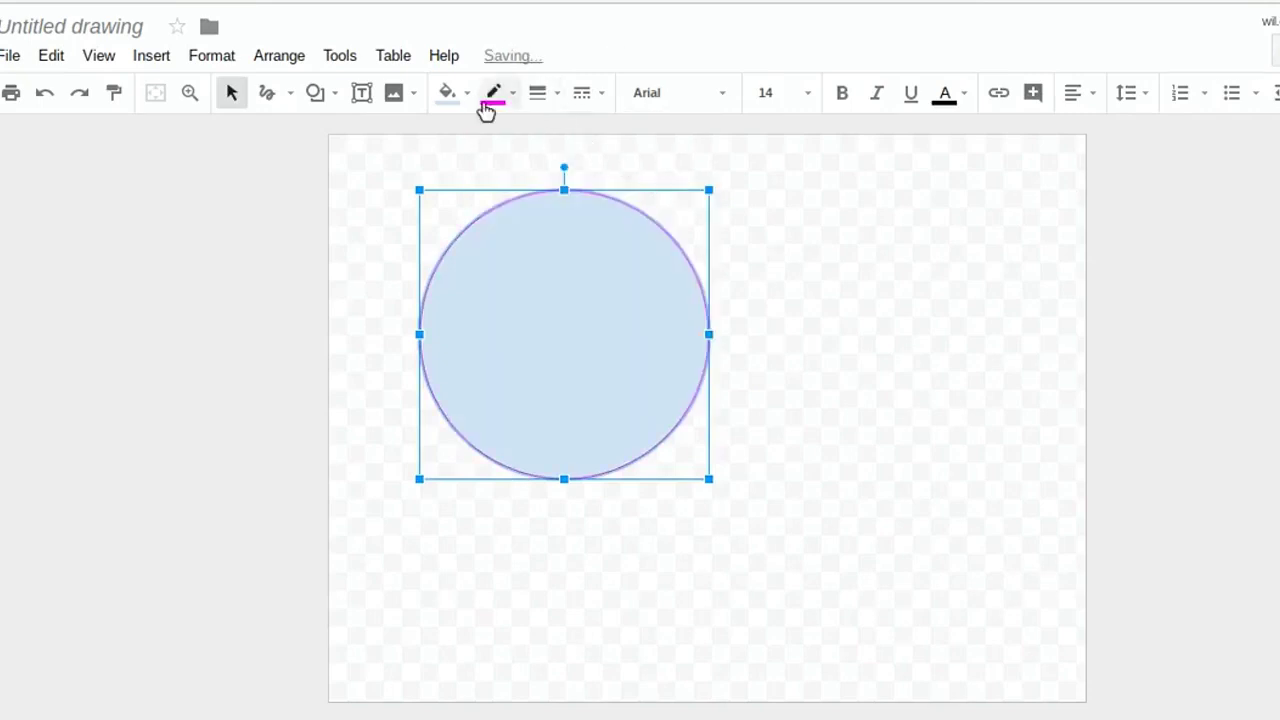
click(448, 92)
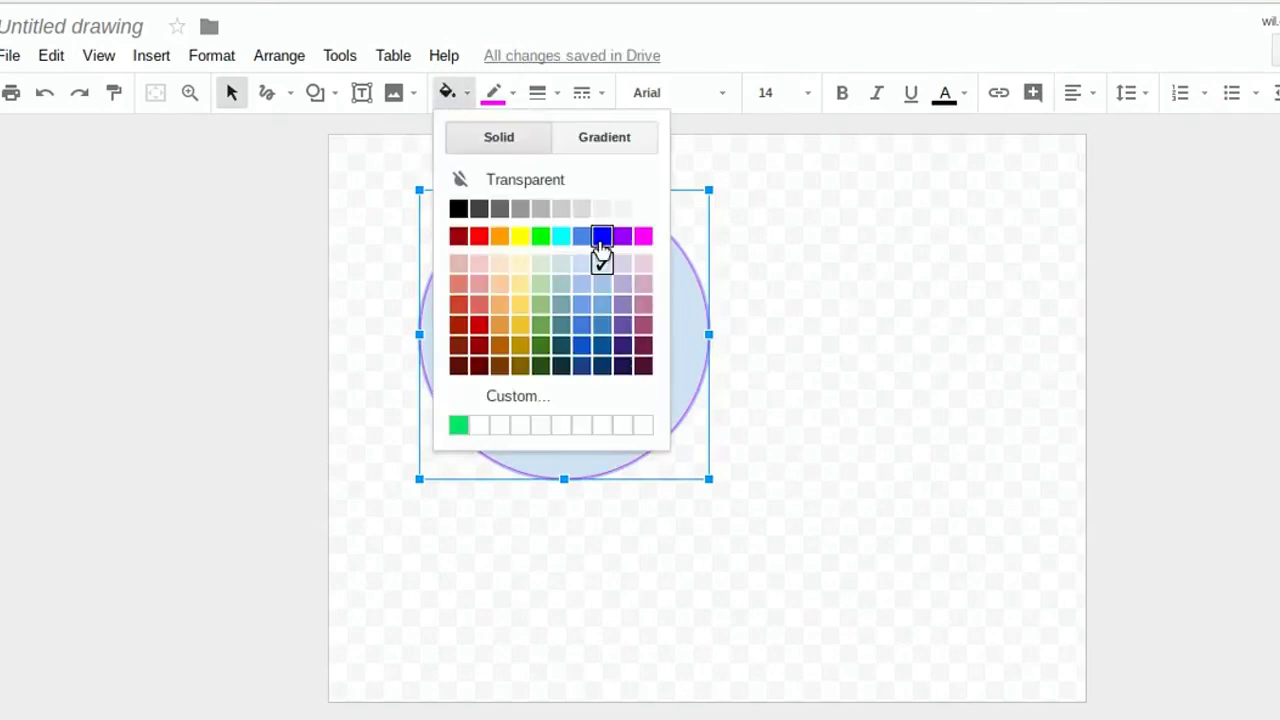
click(598, 238)
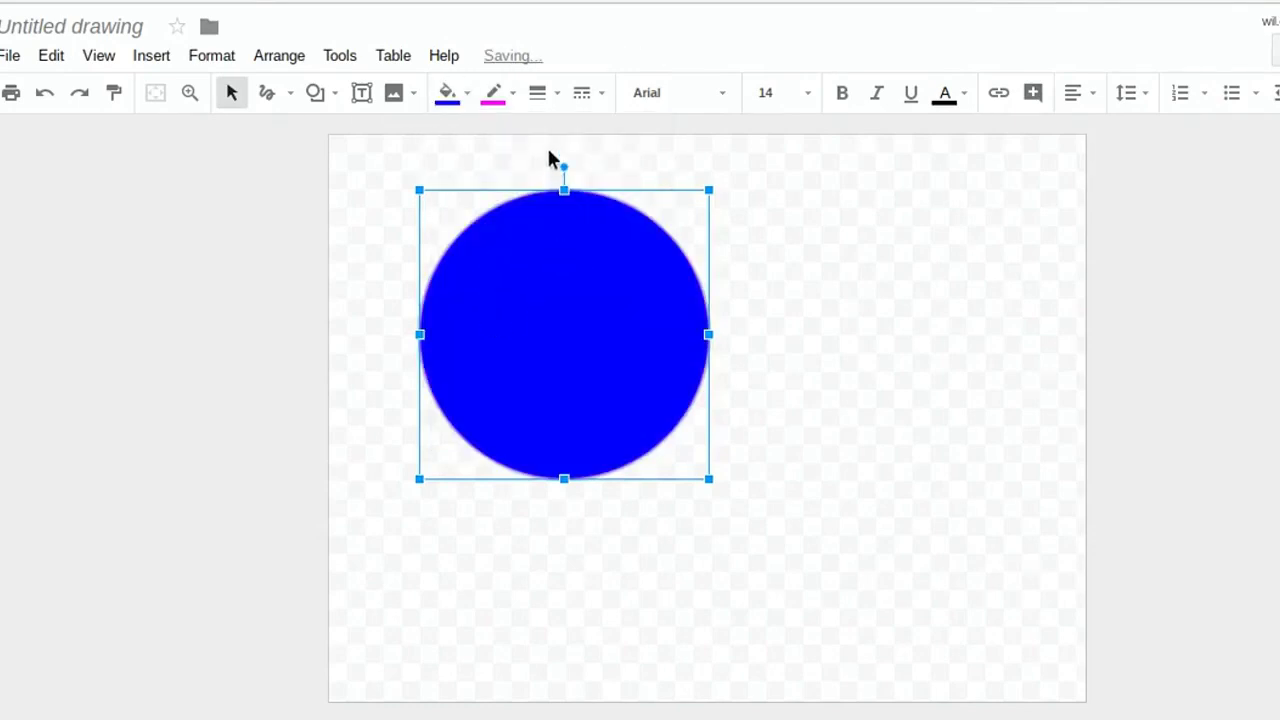
click(543, 94)
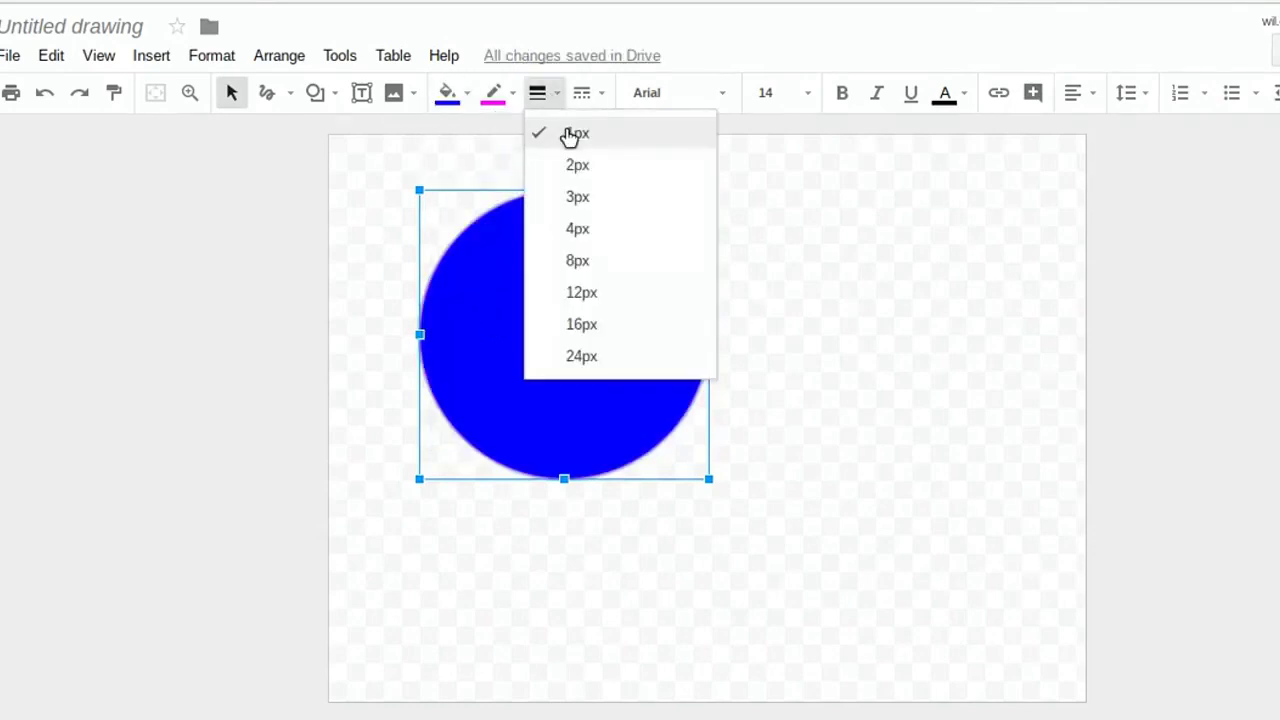
click(582, 326)
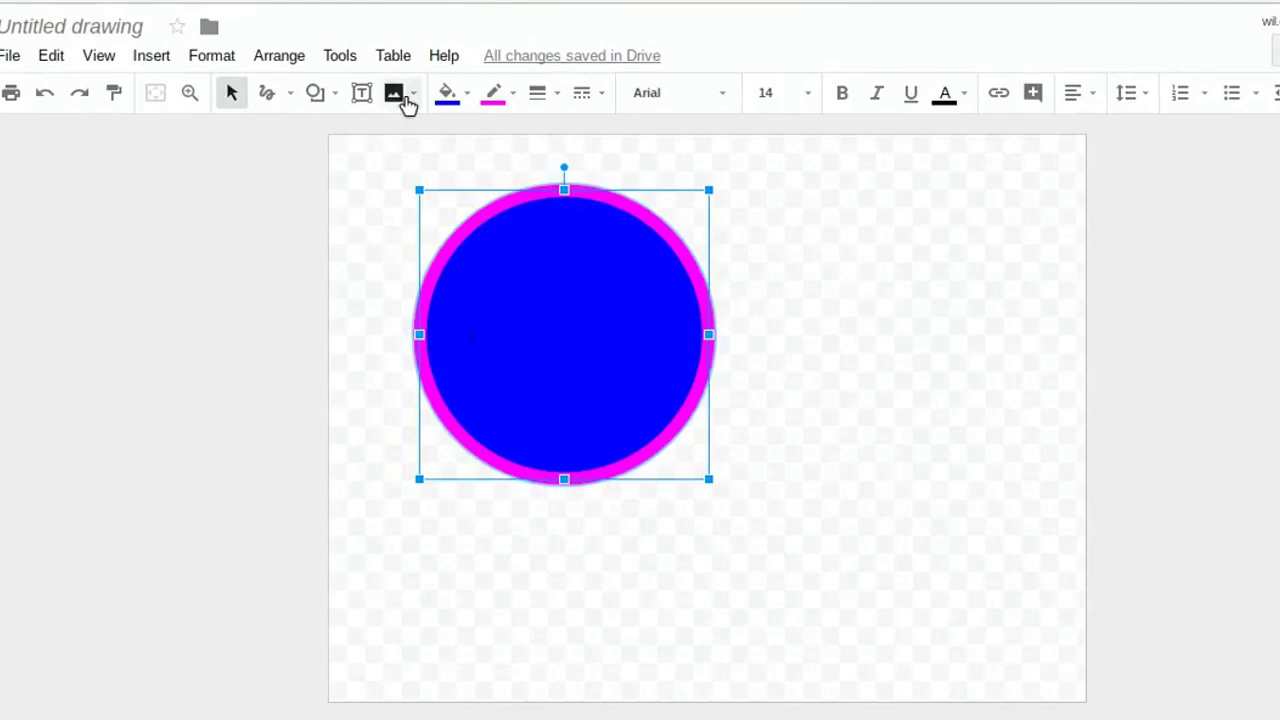
Draw a trapezoid right of the circle, narrow its top edge, and fill it black.
click(337, 94)
mouse_move(374, 138)
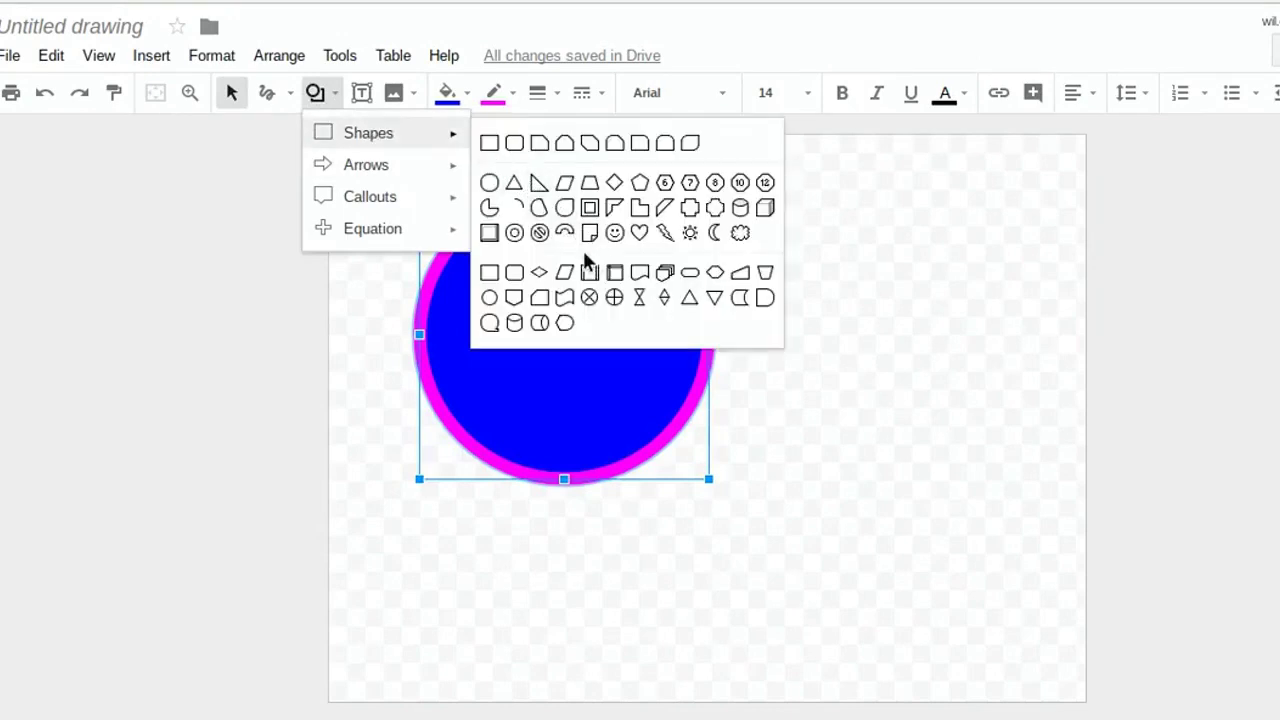
click(587, 185)
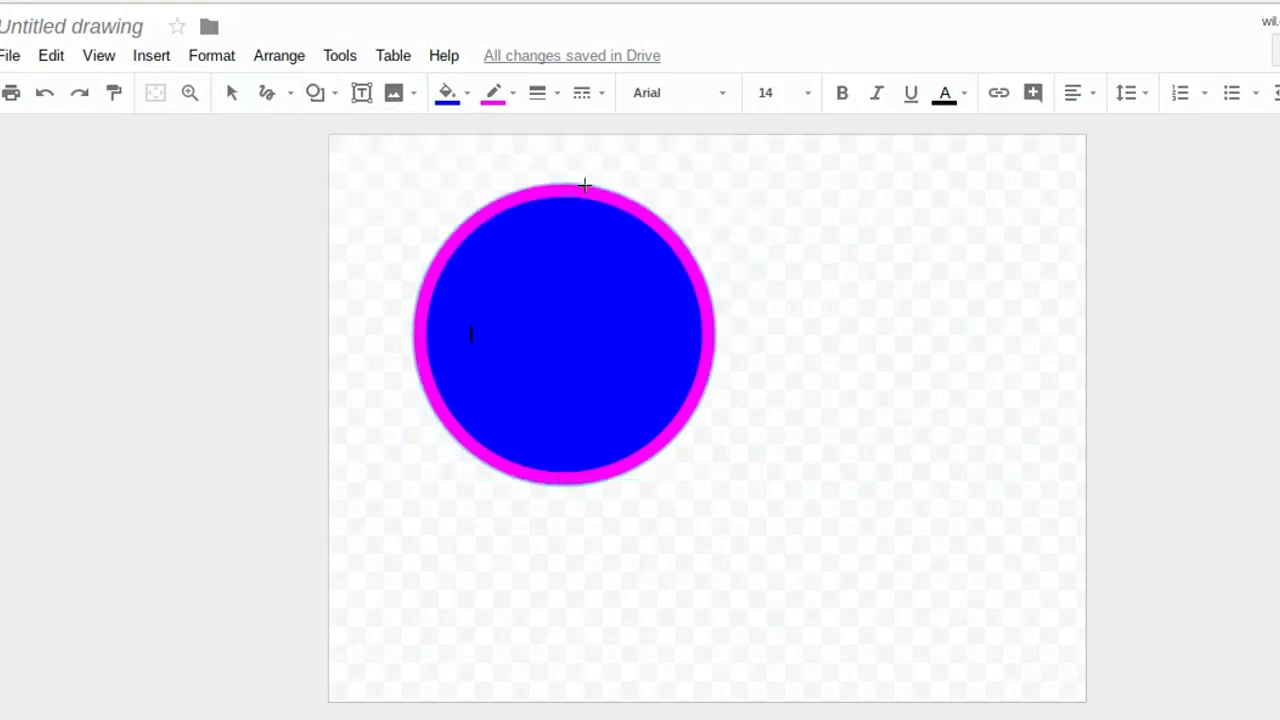
drag(784, 245, 1060, 483)
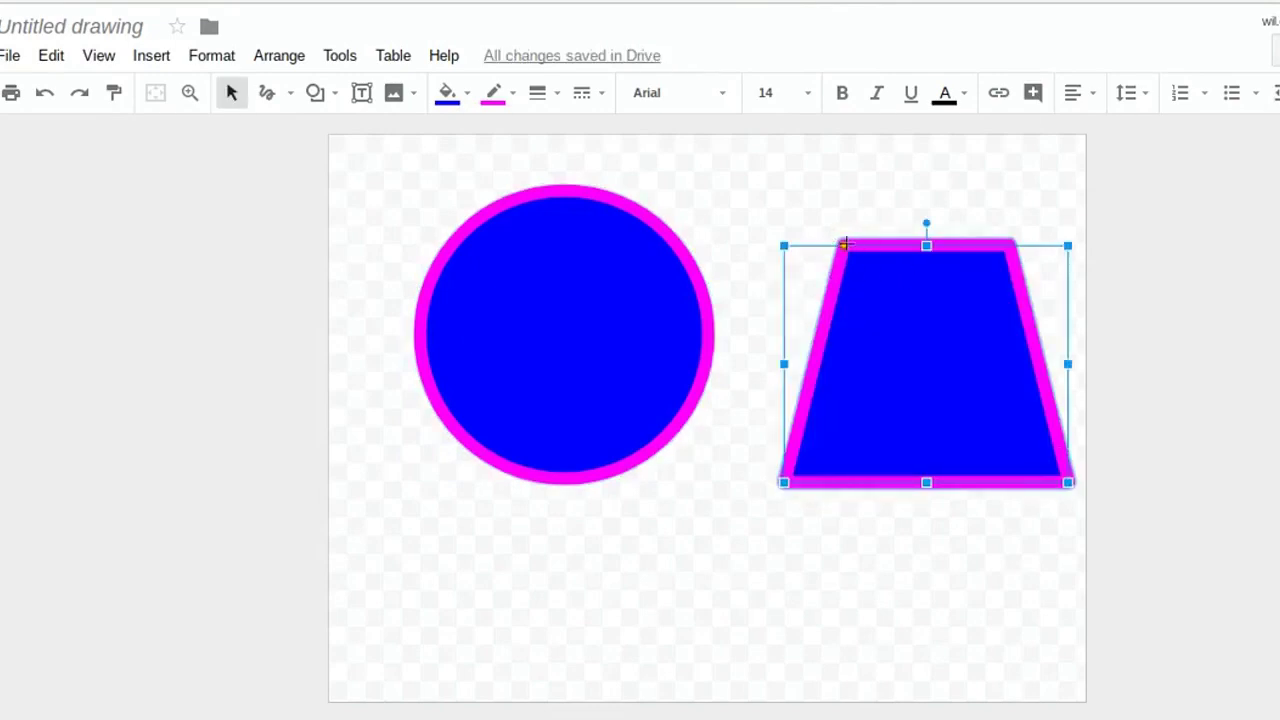
drag(843, 245, 877, 247)
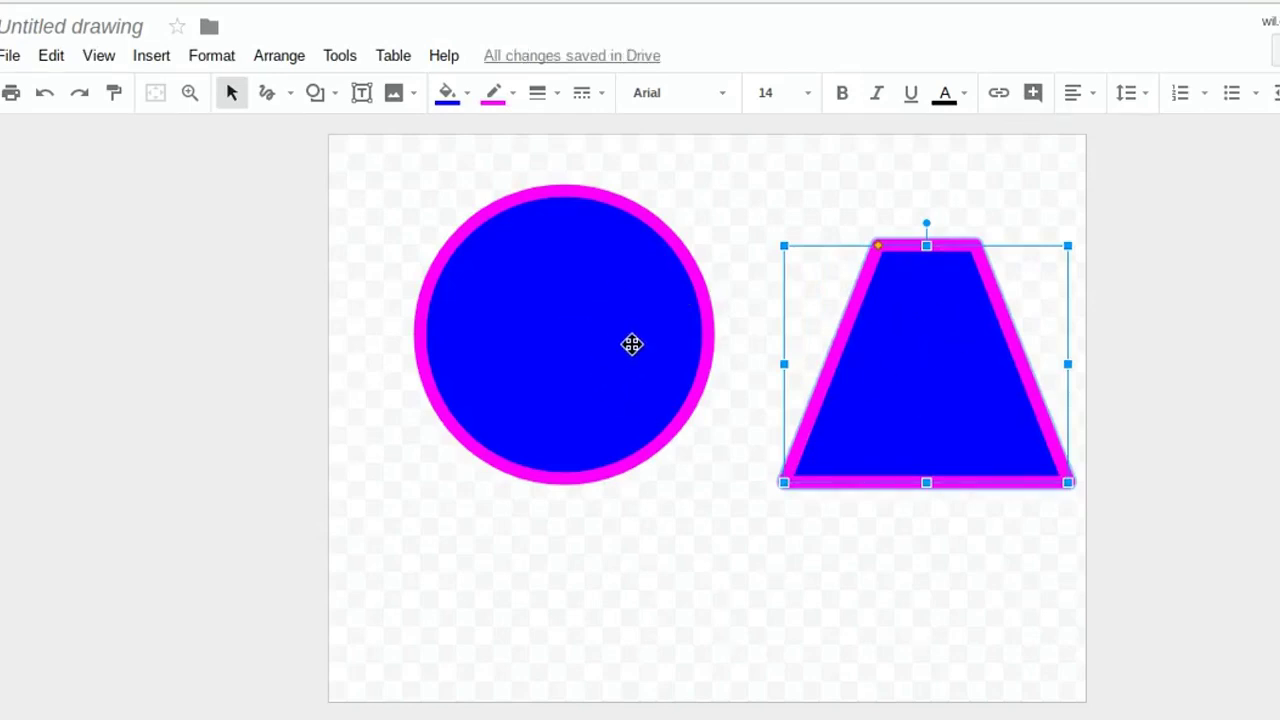
click(451, 97)
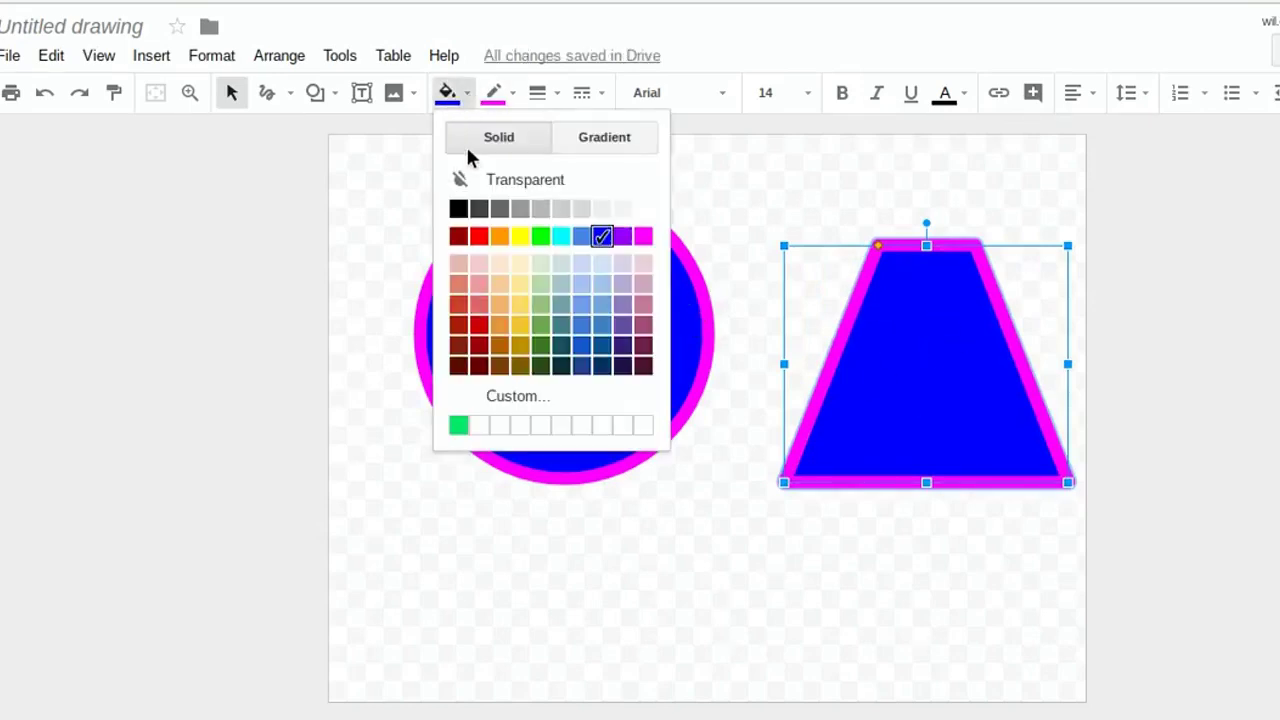
click(458, 208)
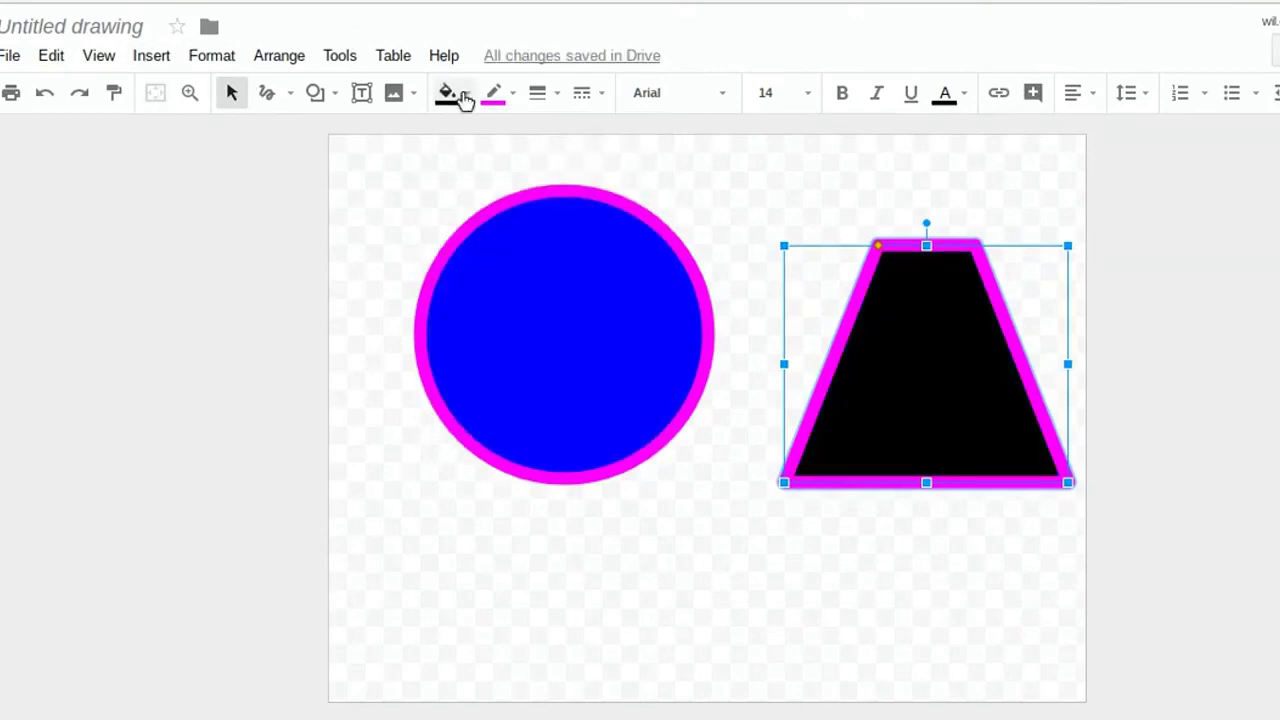
Draw a speech-bubble callout near the top and point its tail into the blue circle.
click(326, 100)
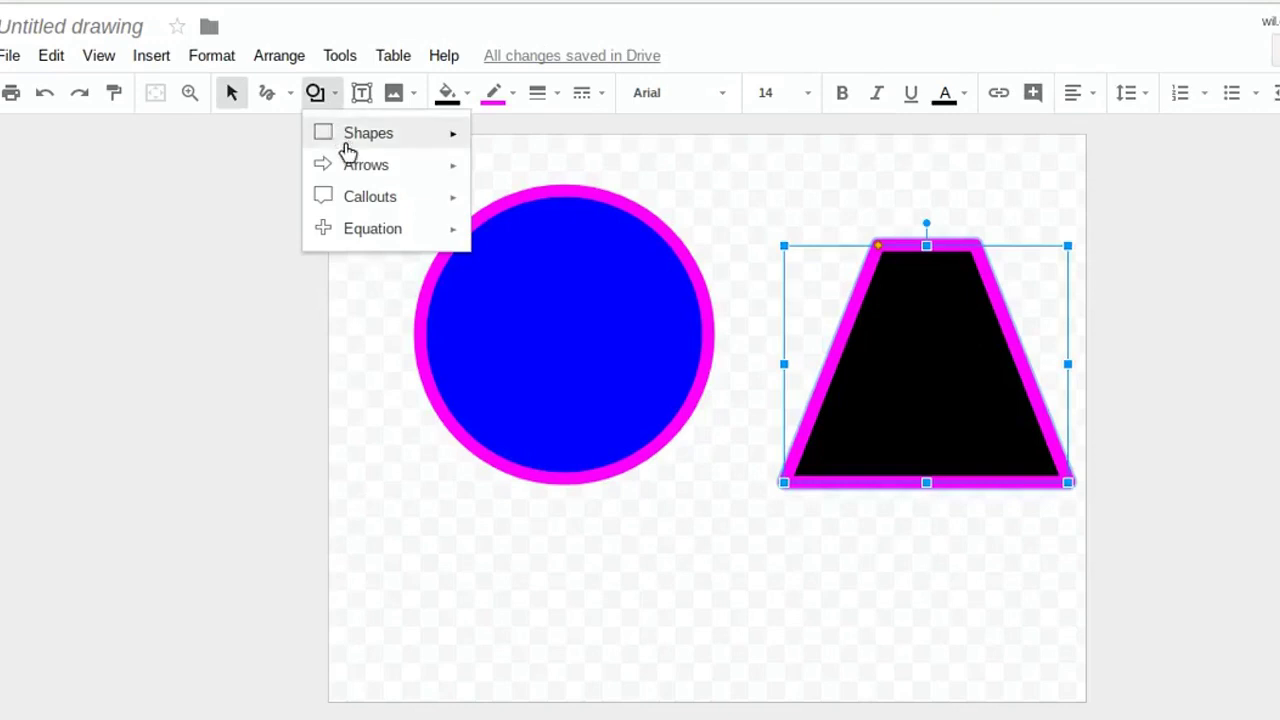
mouse_move(350, 170)
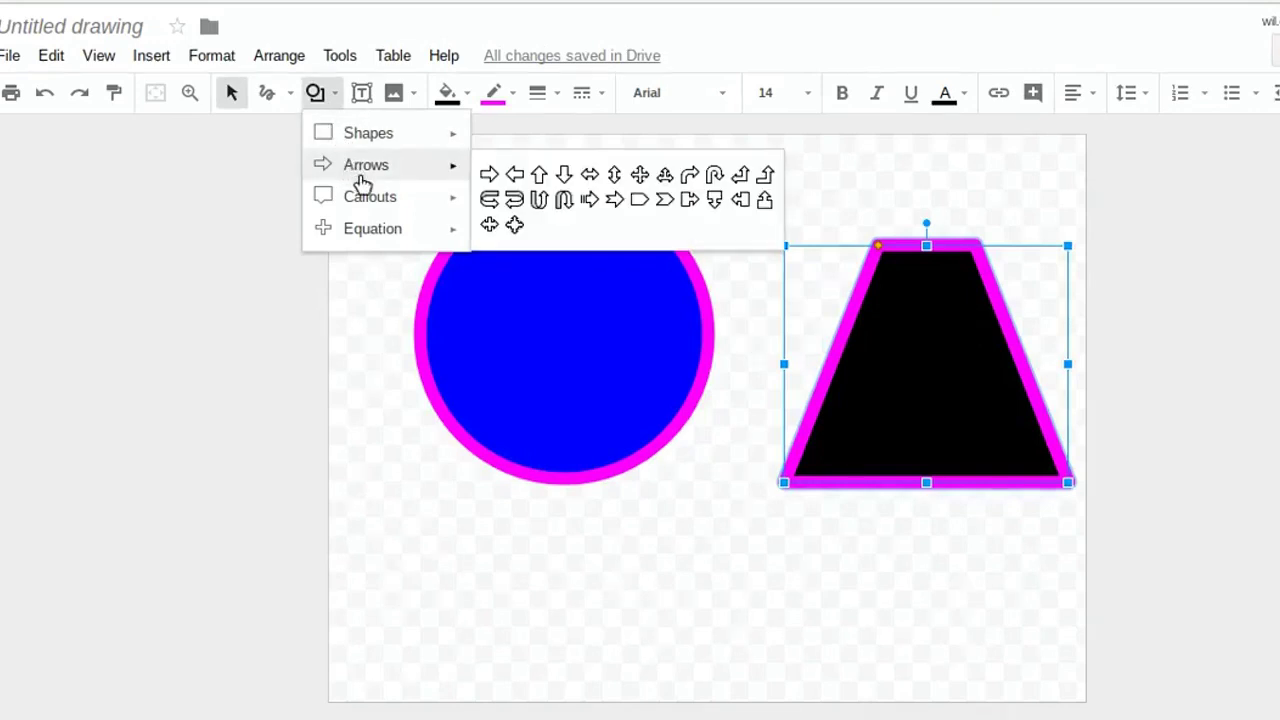
mouse_move(366, 194)
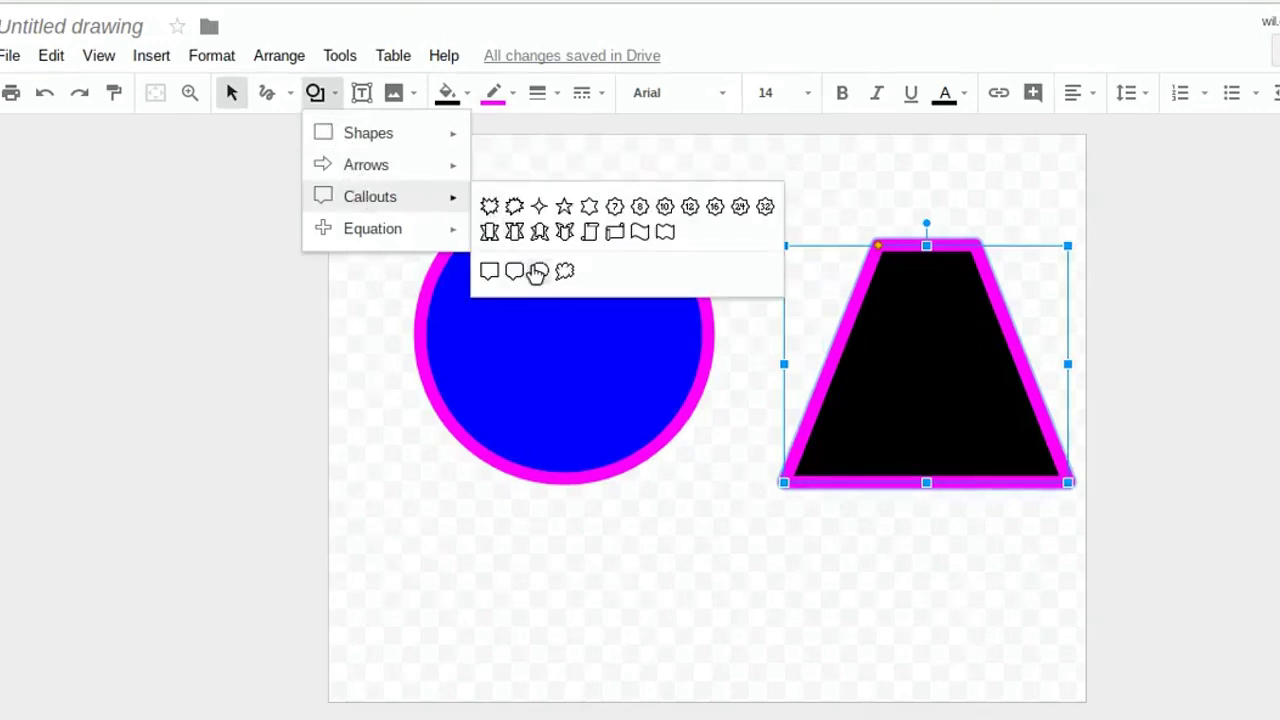
click(539, 272)
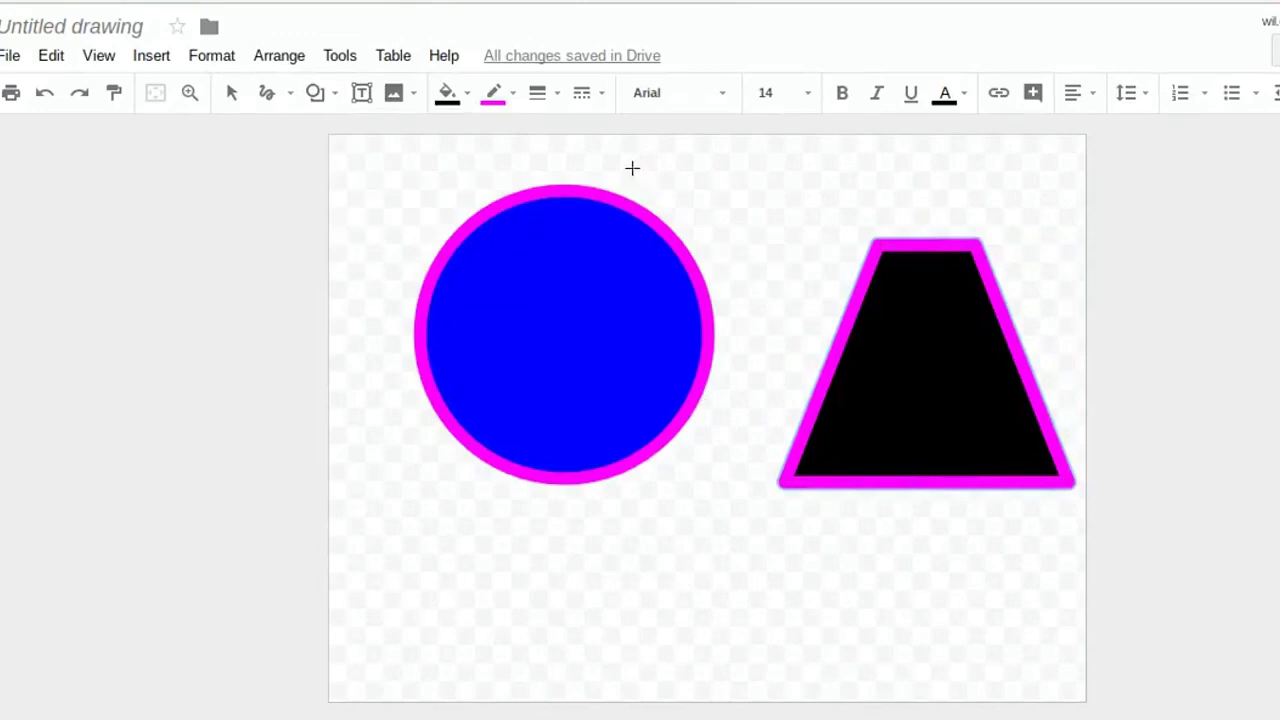
drag(632, 168, 865, 326)
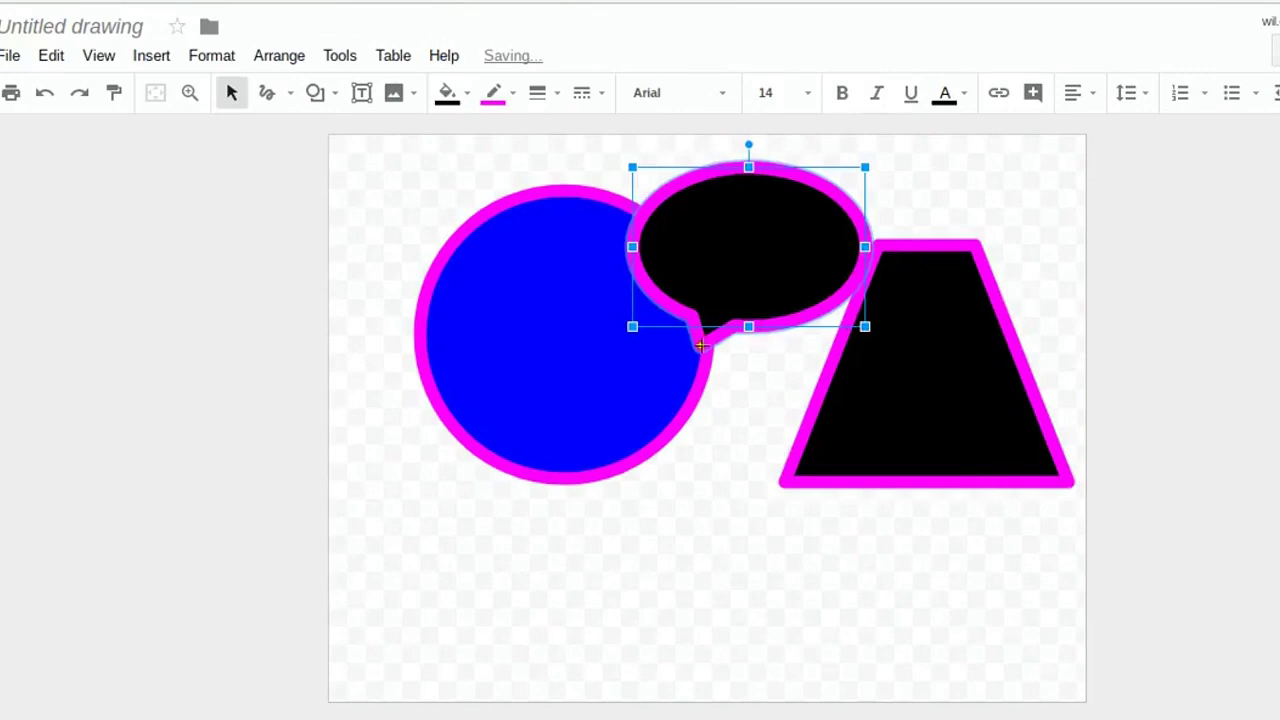
drag(701, 345, 615, 396)
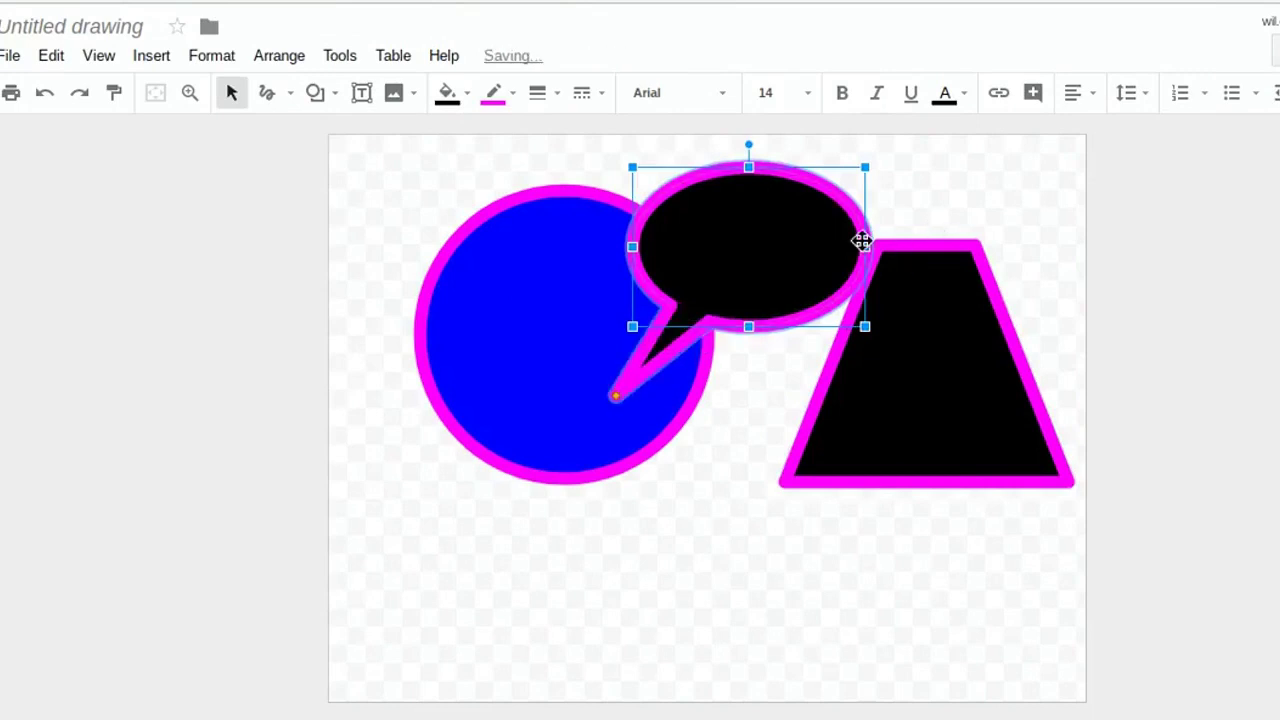
Shrink the callout bubble inward from its right, top, bottom and left sides.
drag(864, 245, 835, 246)
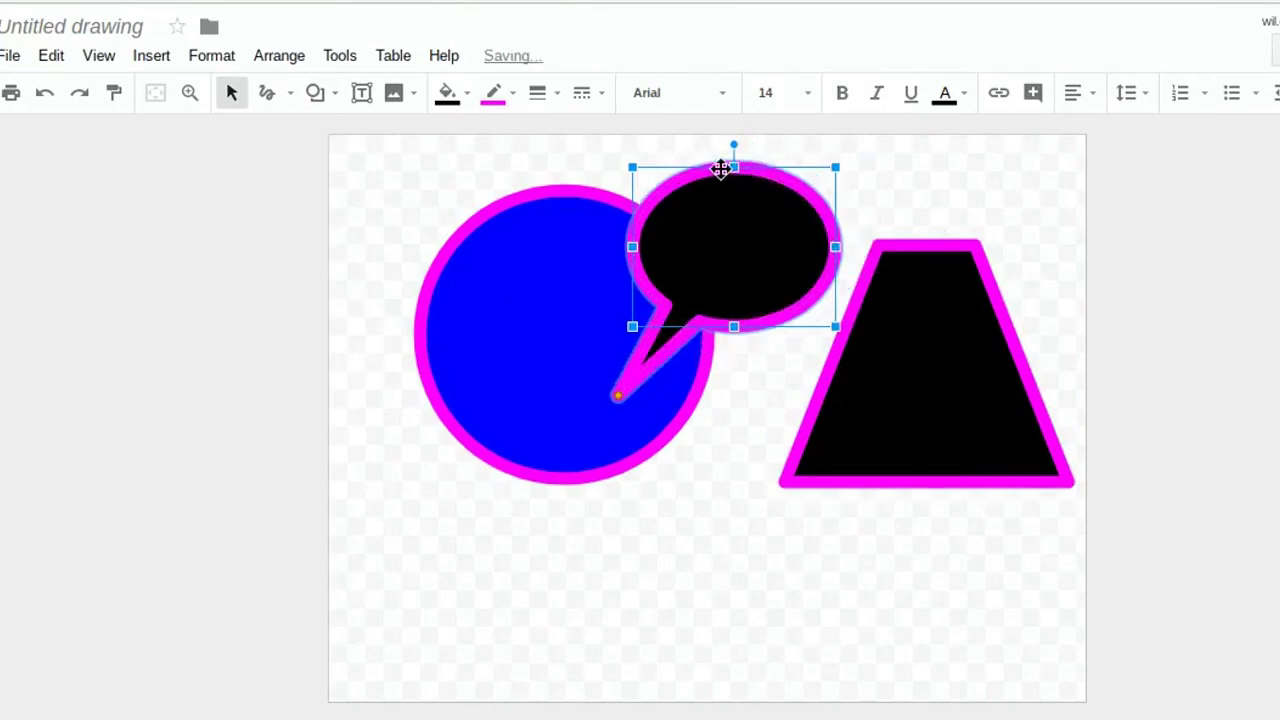
drag(732, 177, 734, 222)
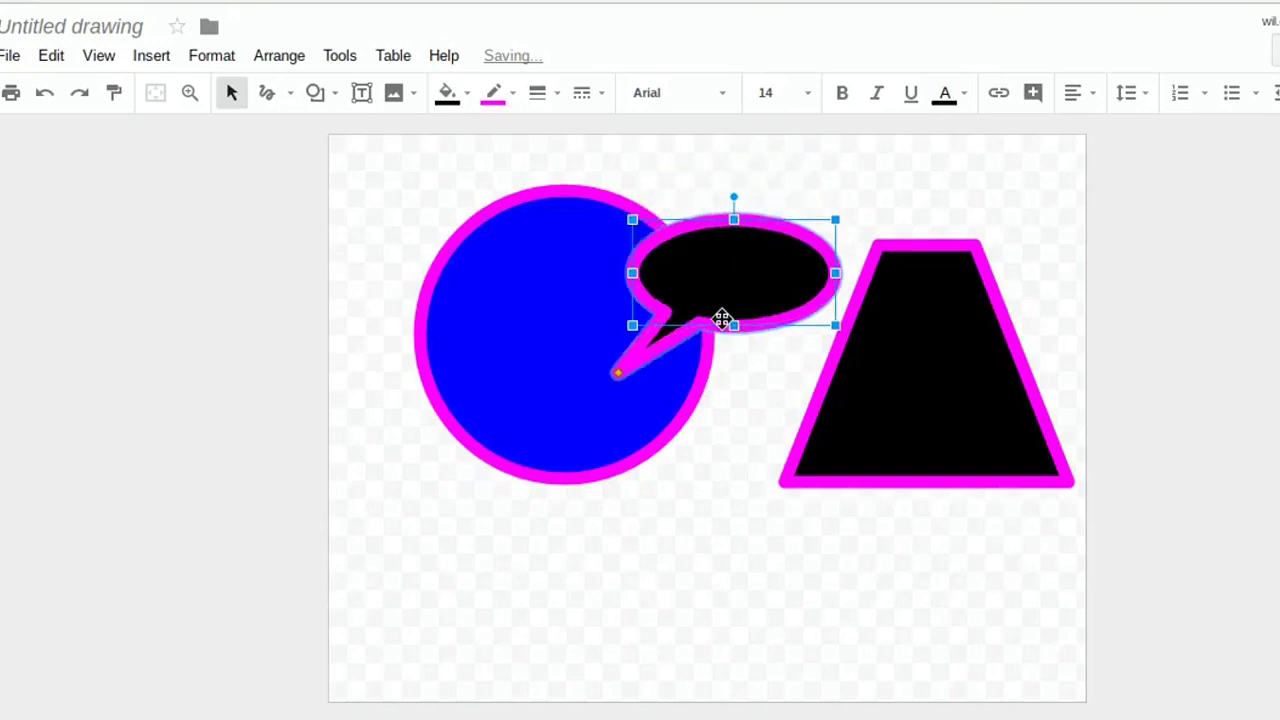
drag(733, 322, 734, 293)
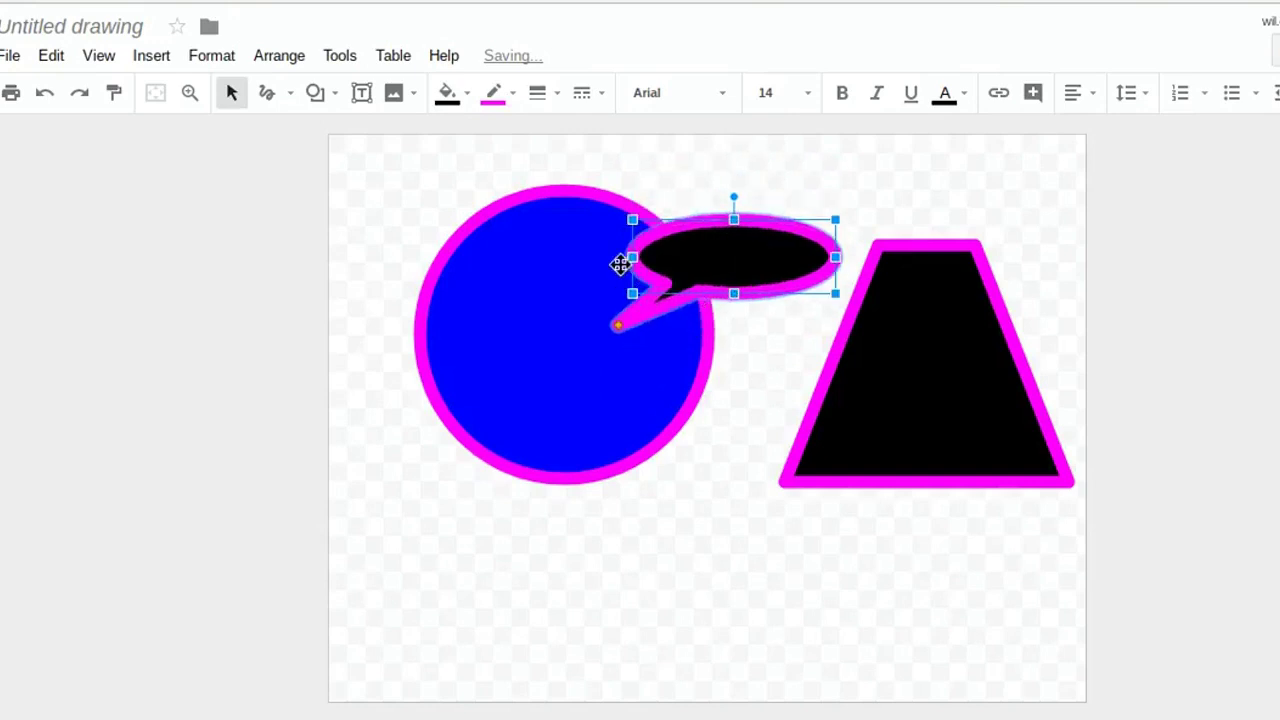
drag(632, 256, 690, 256)
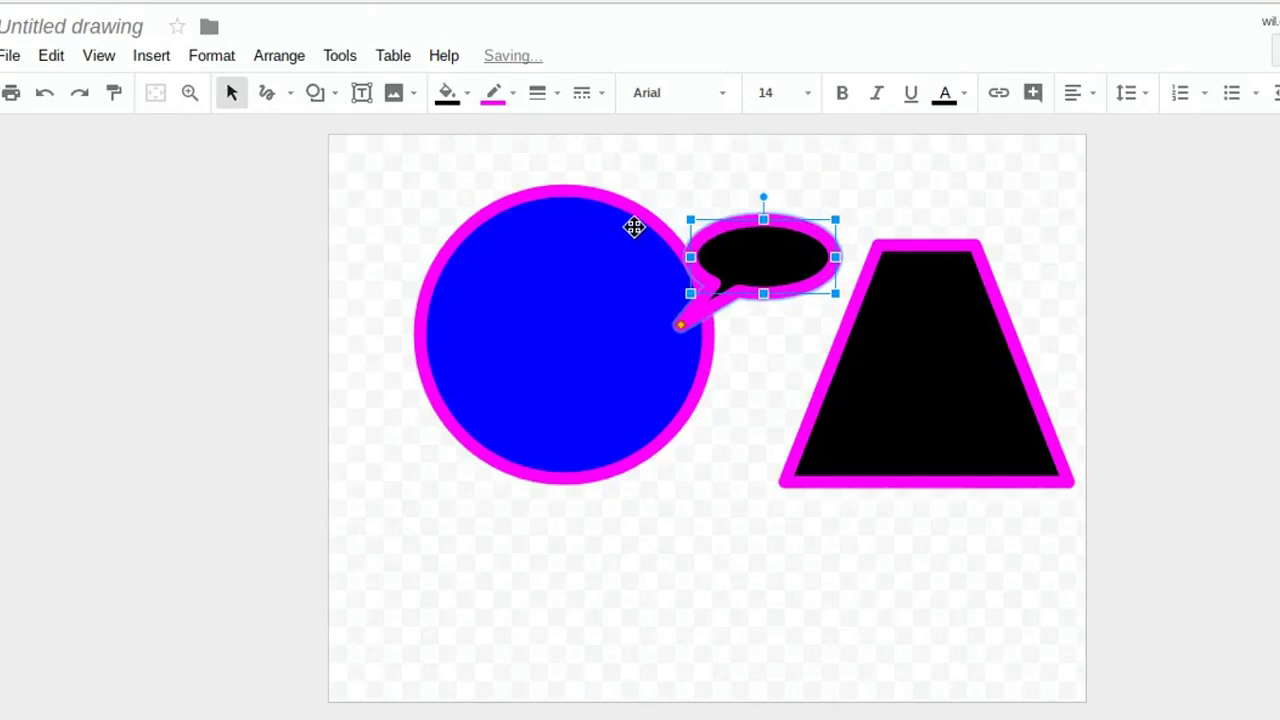
click(336, 94)
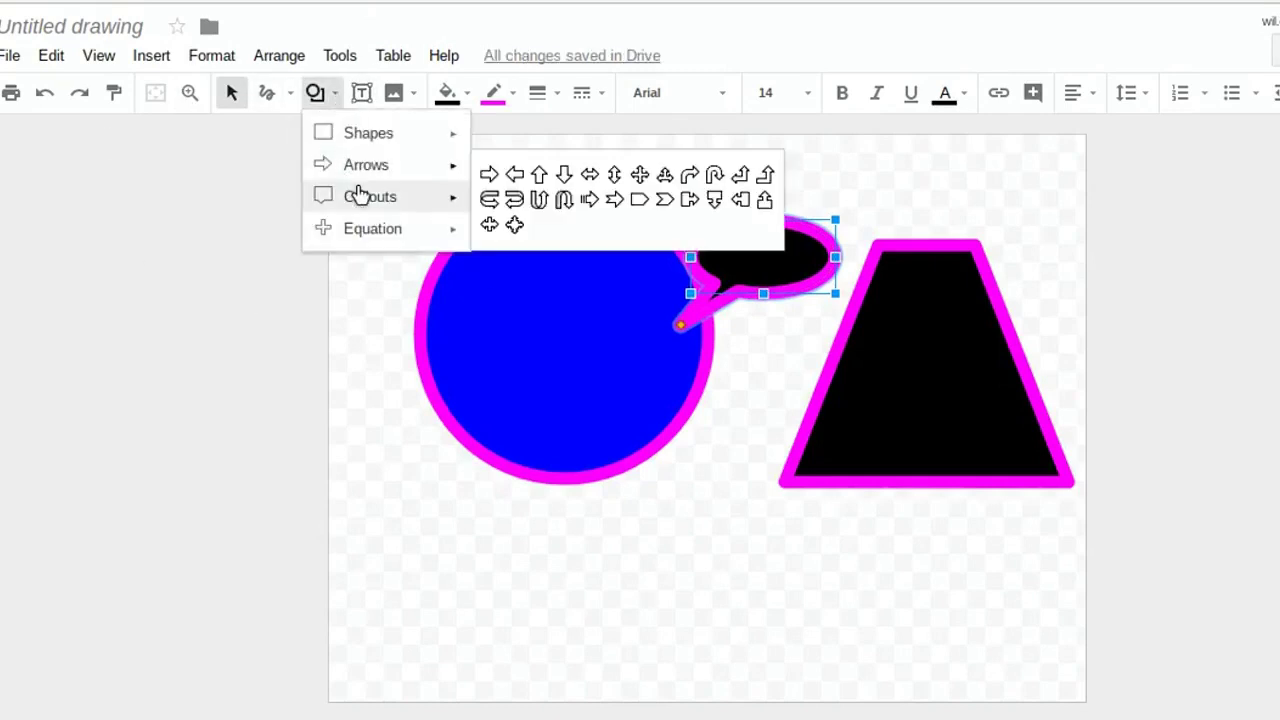
mouse_move(373, 178)
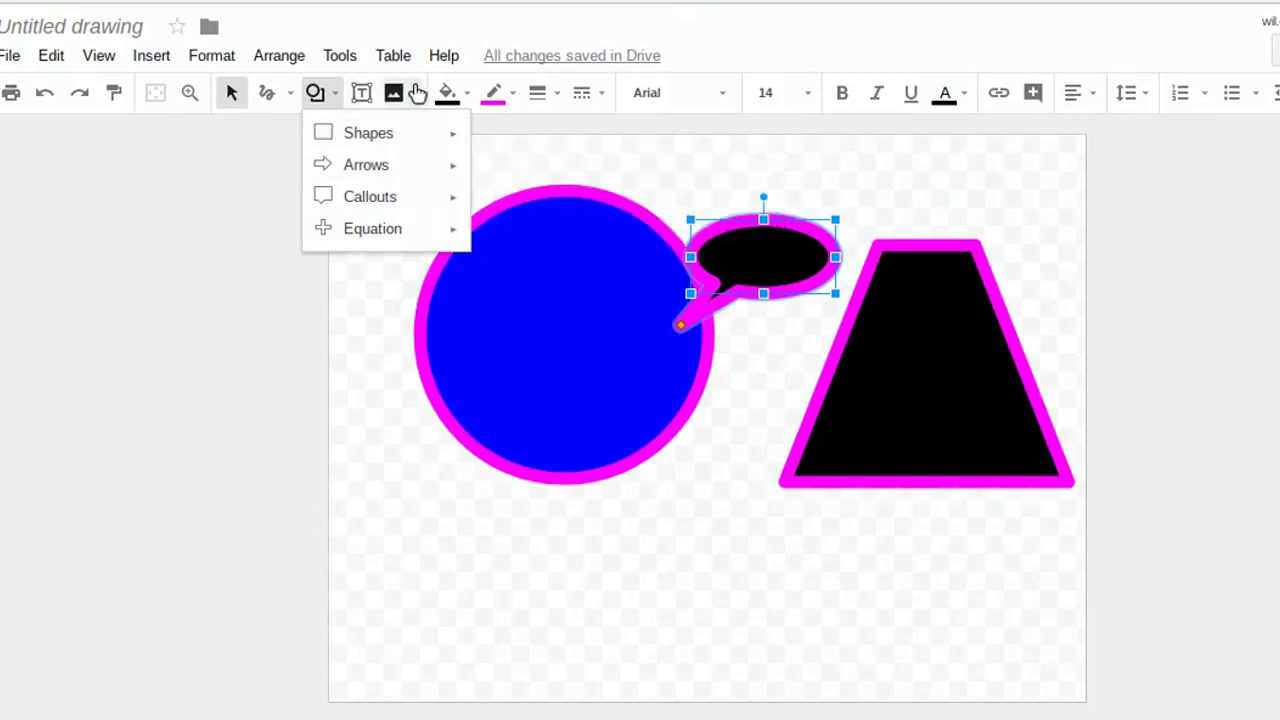
Delete every shape on the canvas and draw a large text box near the top.
key(ctrl+a)
key(Delete)
click(364, 95)
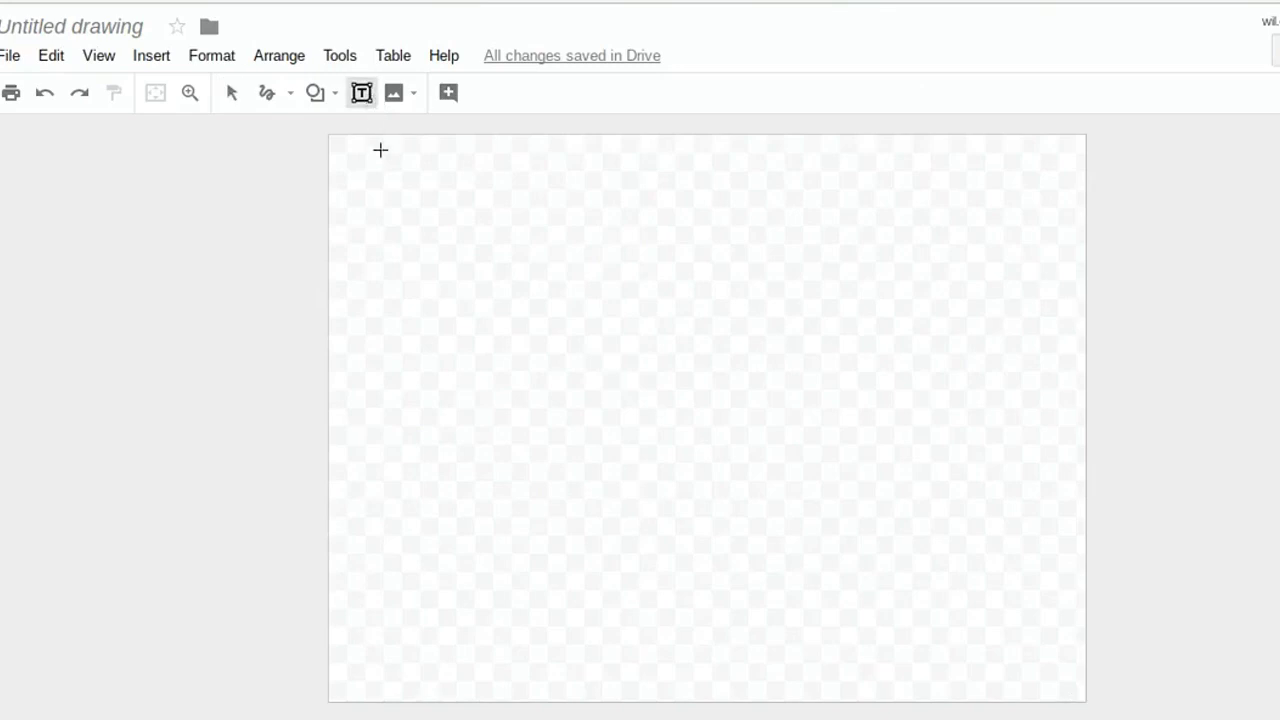
drag(398, 192, 897, 534)
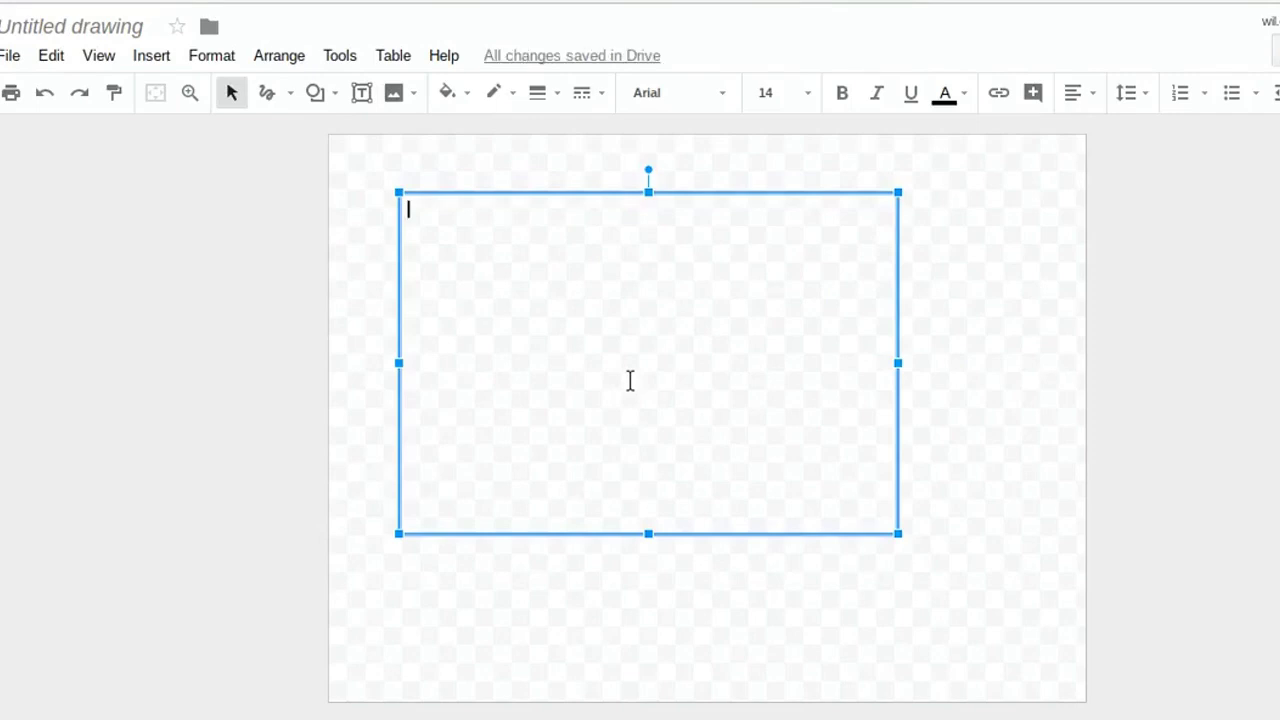
Type 'hello' in the text box, view the font list without changing it, then delete the box.
text(hello)
drag(471, 237, 336, 198)
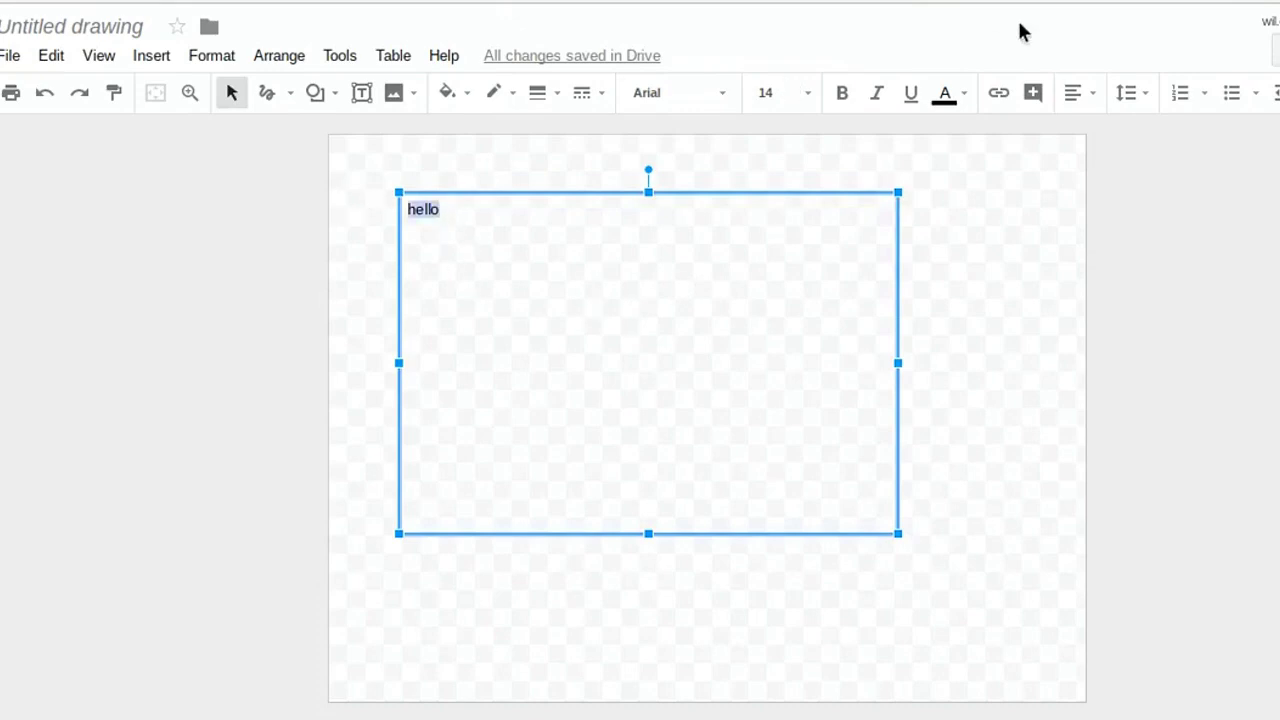
click(711, 96)
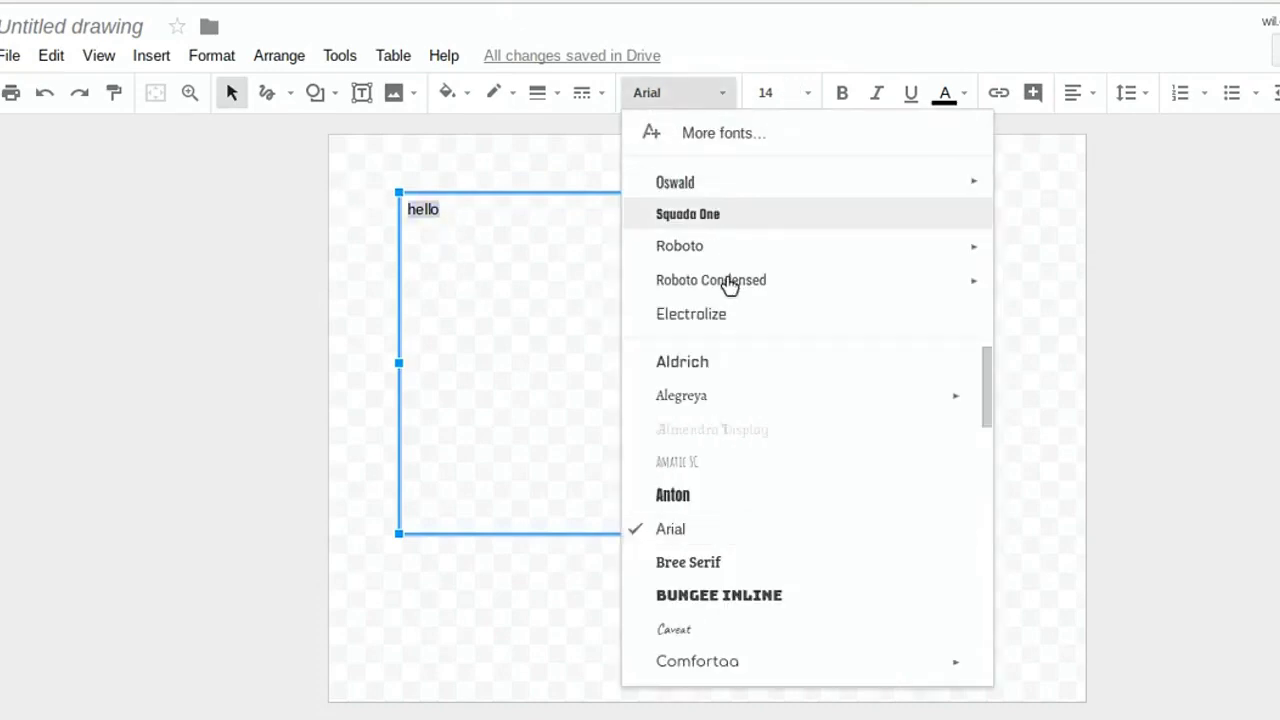
click(633, 100)
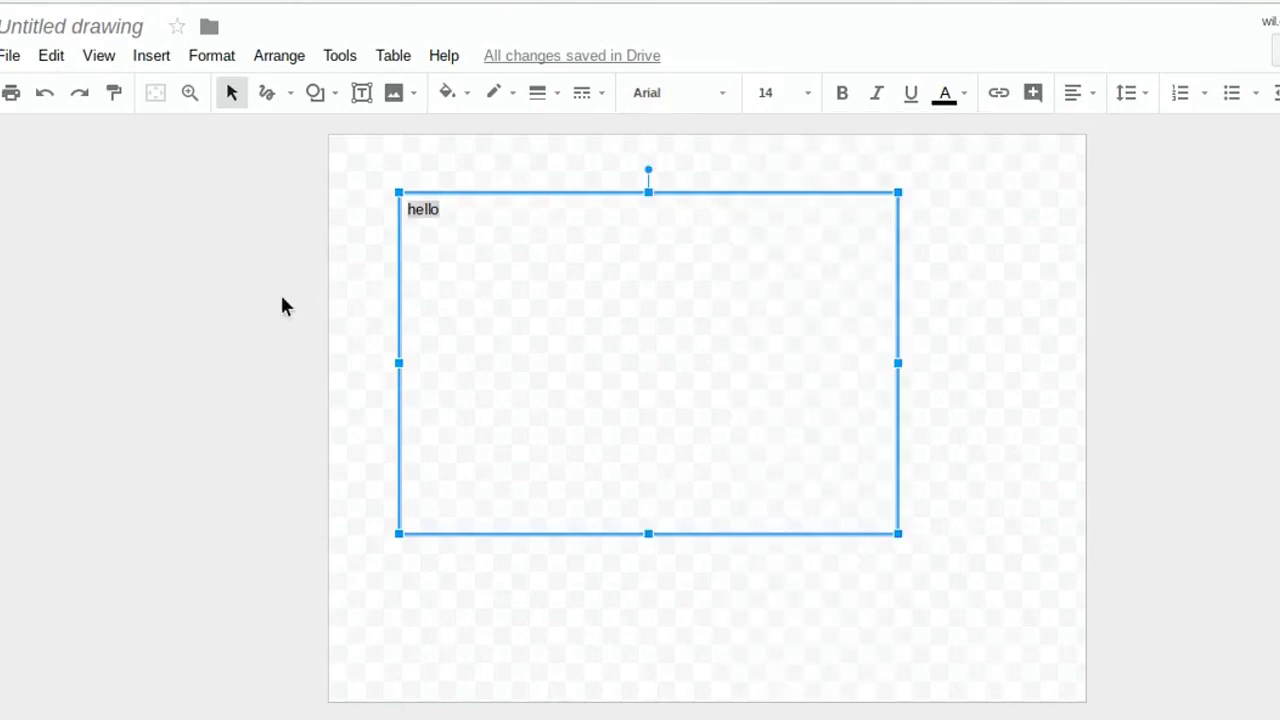
drag(283, 300, 548, 332)
key(Delete)
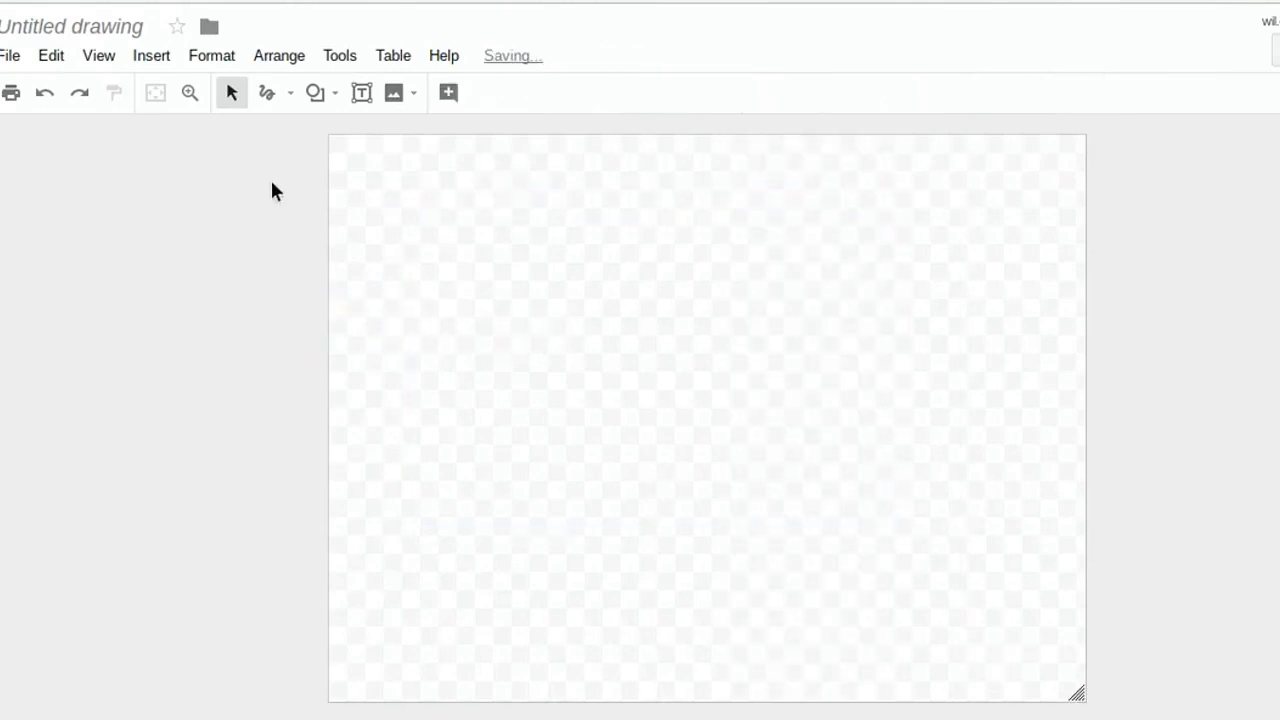
Insert word art reading 'Hello'.
click(149, 57)
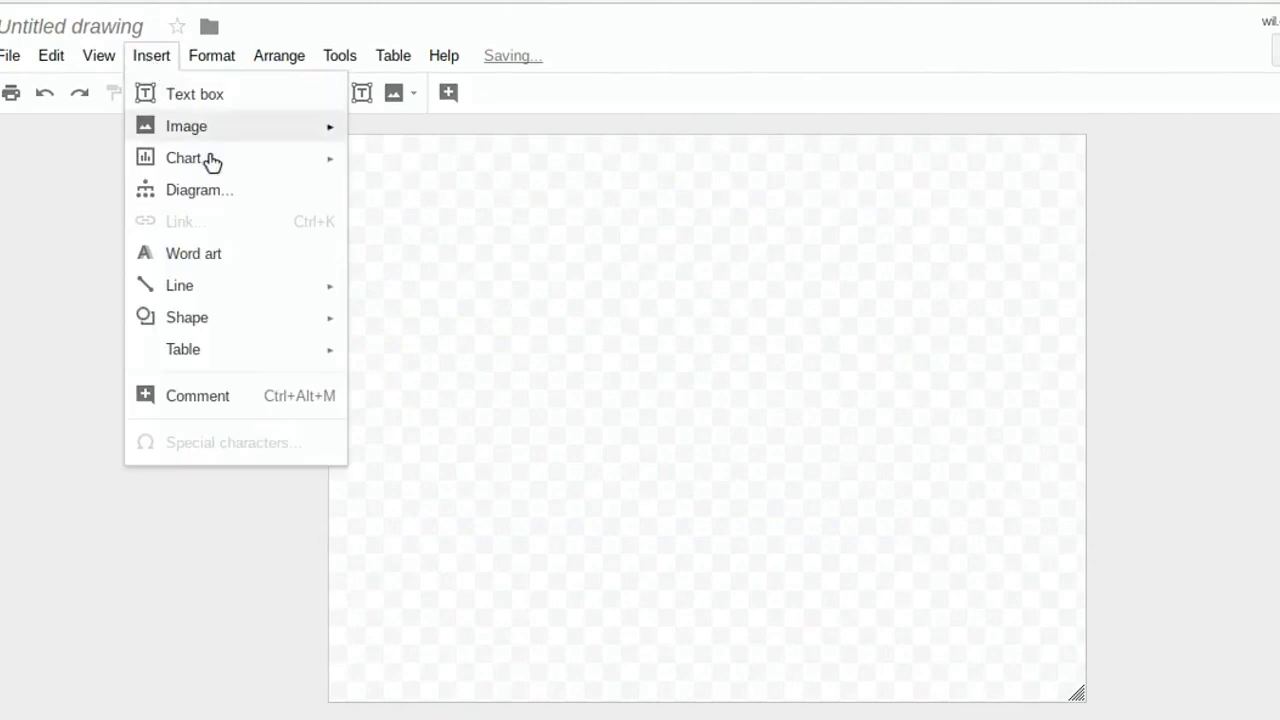
click(215, 256)
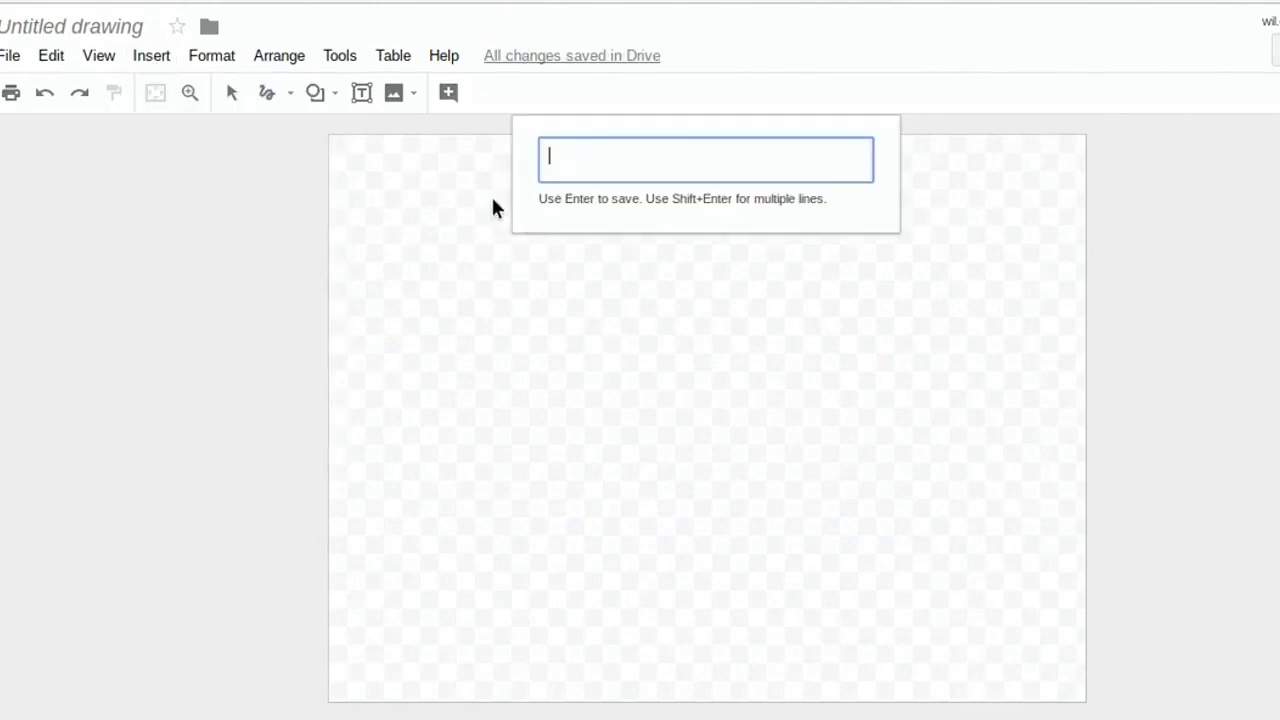
text(Hello)
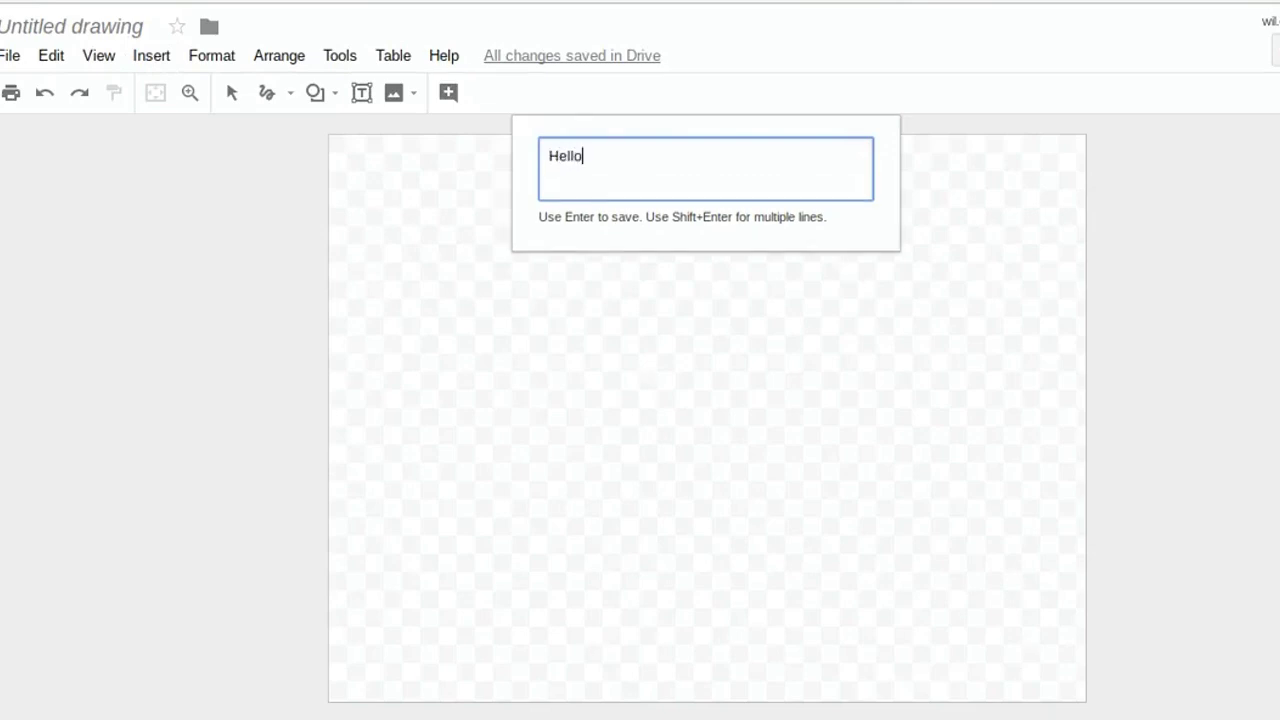
key(Return)
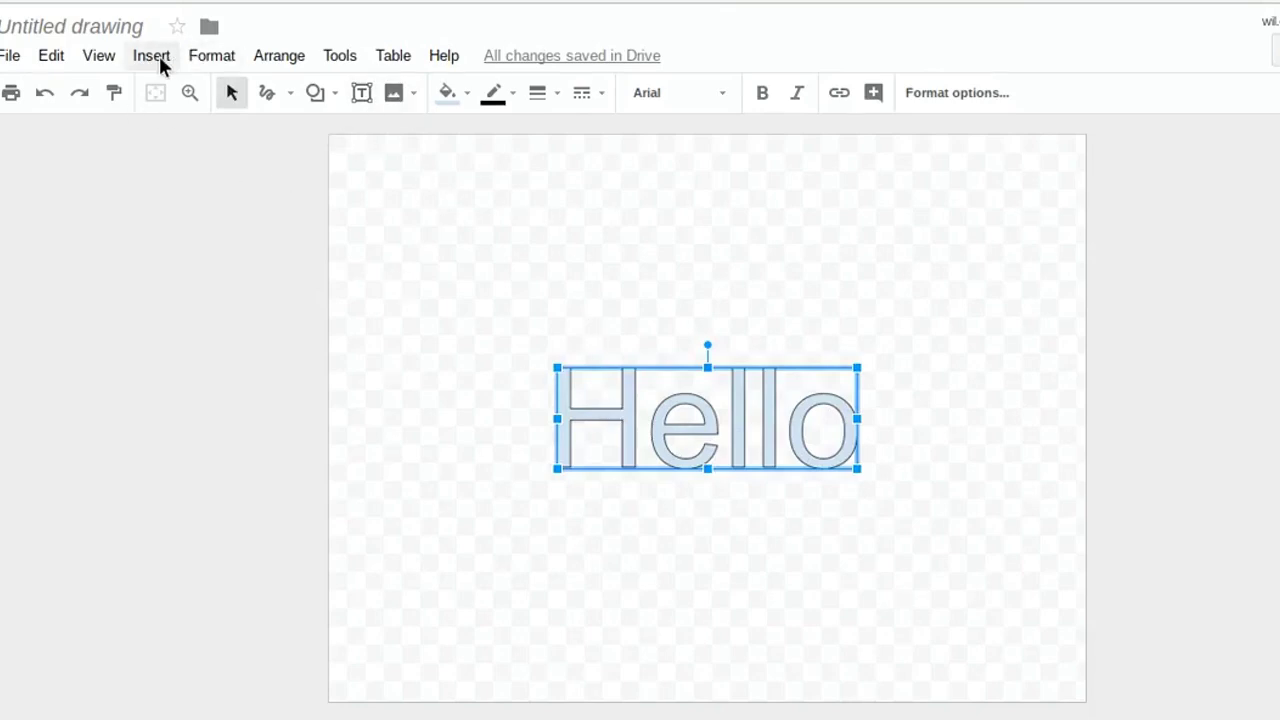
Give the Hello word art an orange fill, a red border and the Oswald font.
click(440, 95)
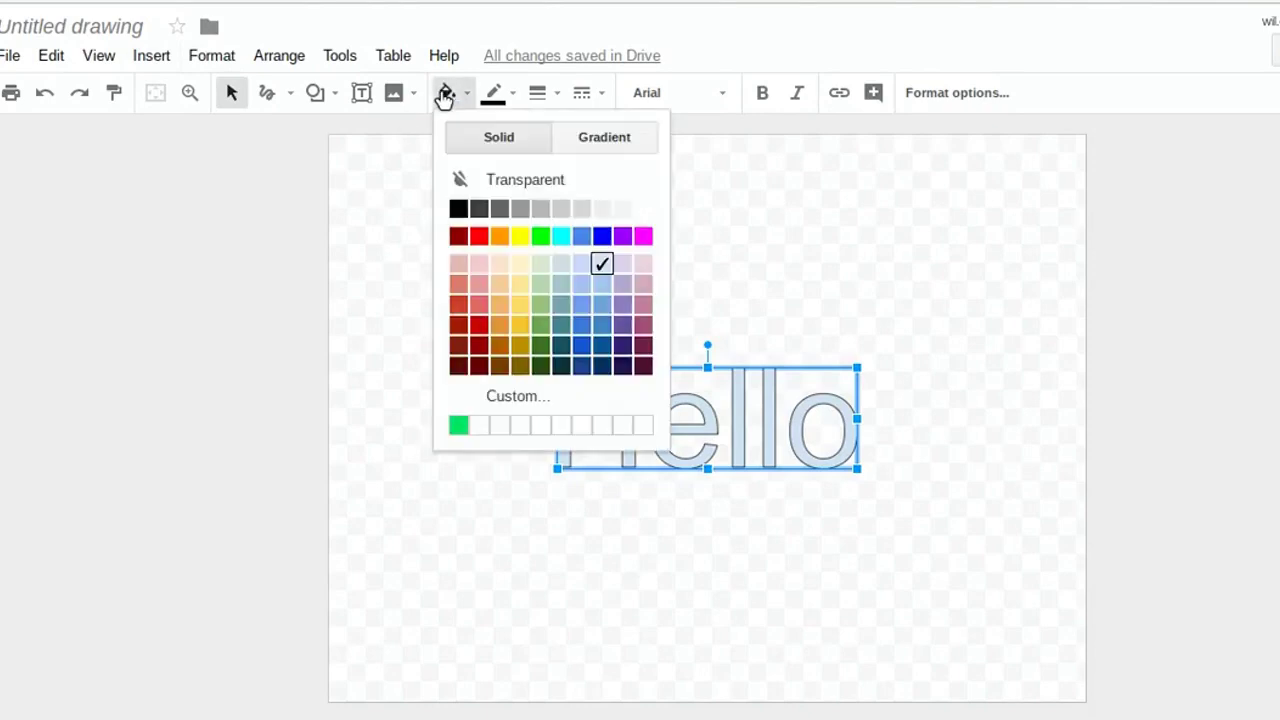
click(499, 237)
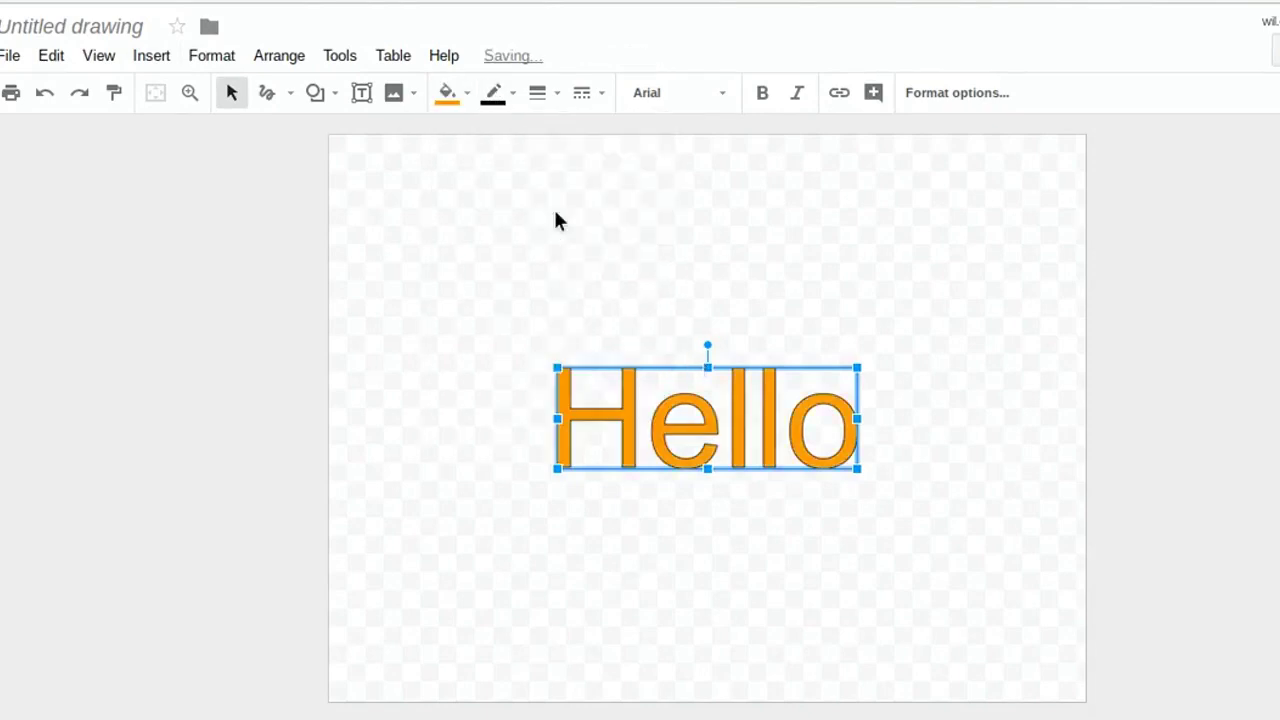
click(494, 97)
click(524, 193)
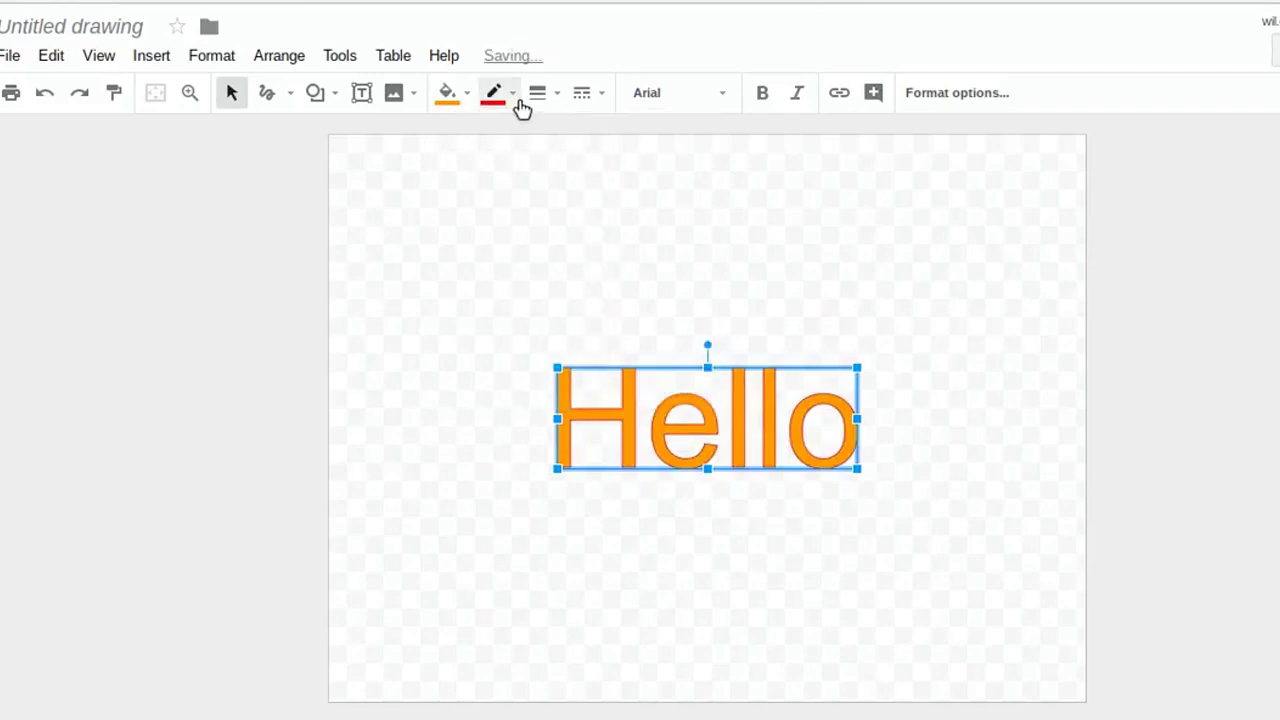
click(674, 92)
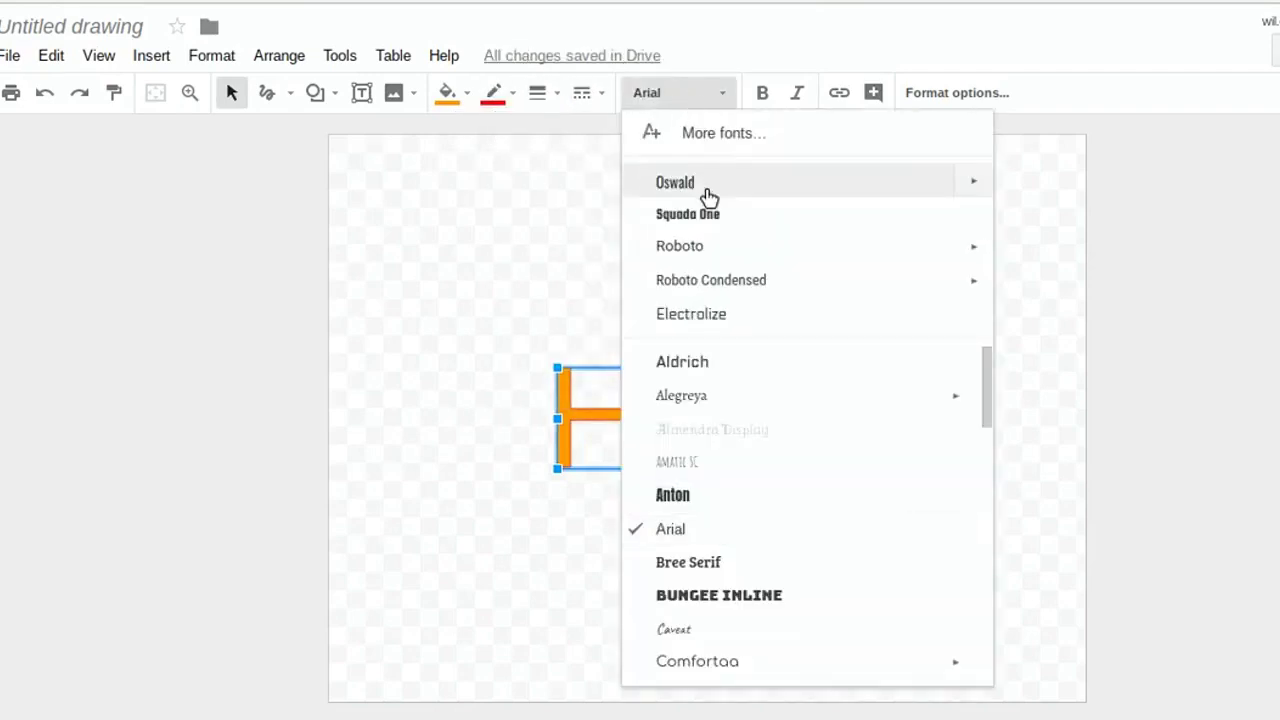
click(707, 193)
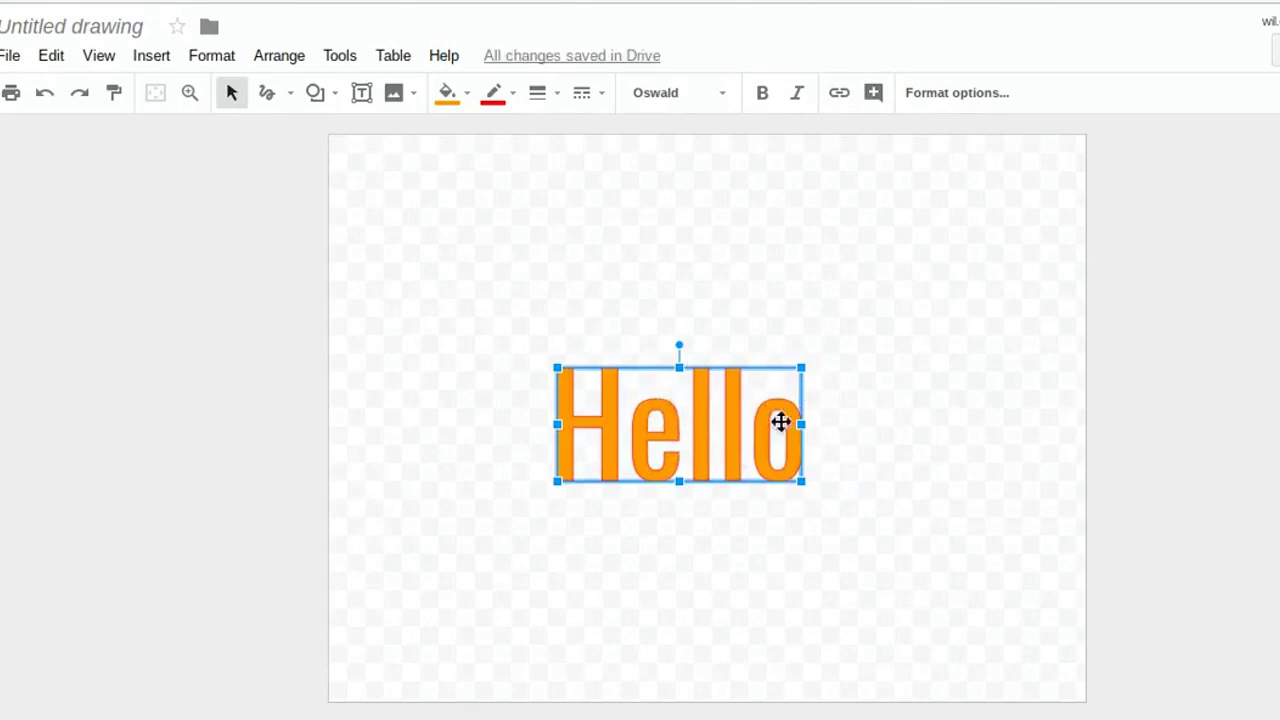
Delete the word art and upload the Mona Lisa image from the computer.
key(Delete)
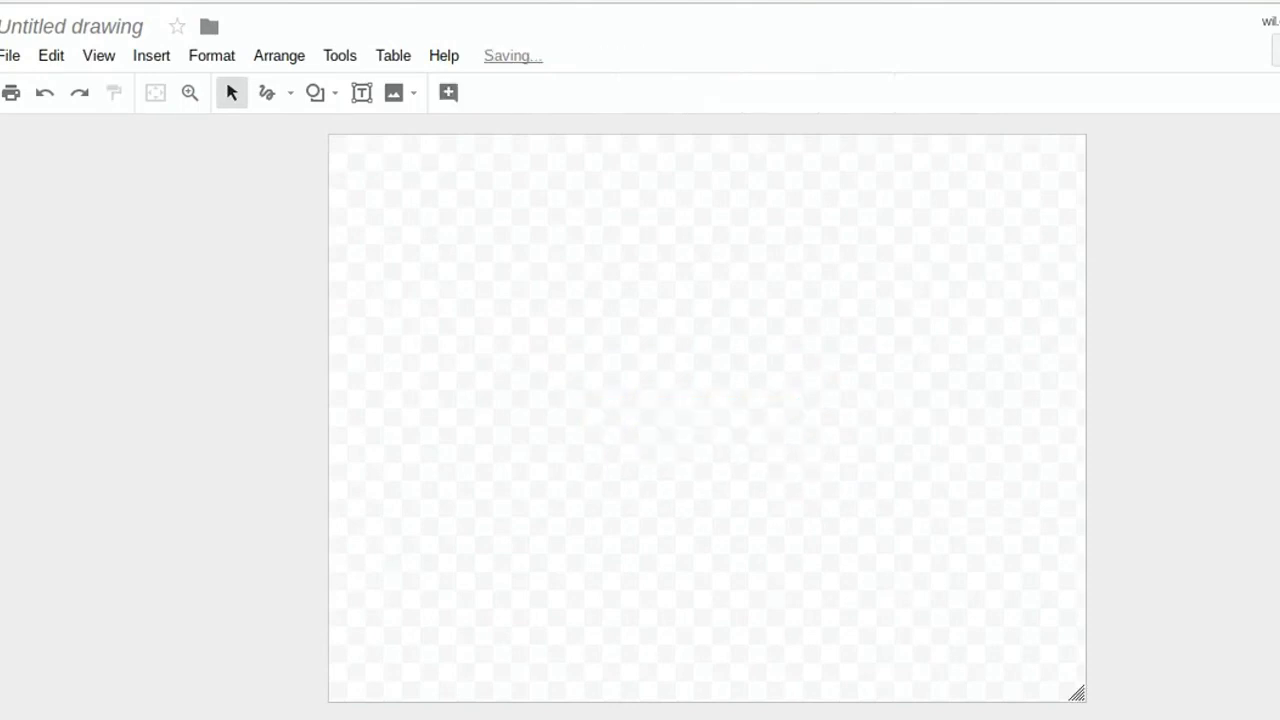
click(153, 59)
mouse_move(172, 127)
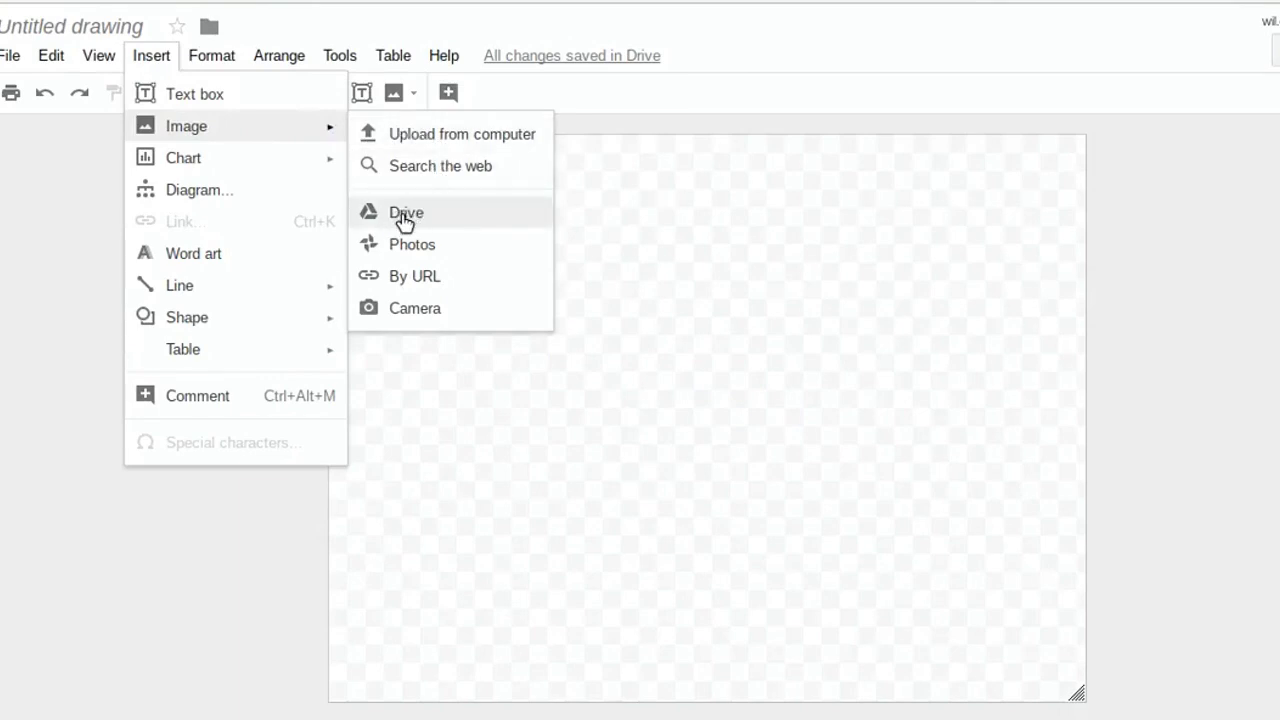
click(430, 137)
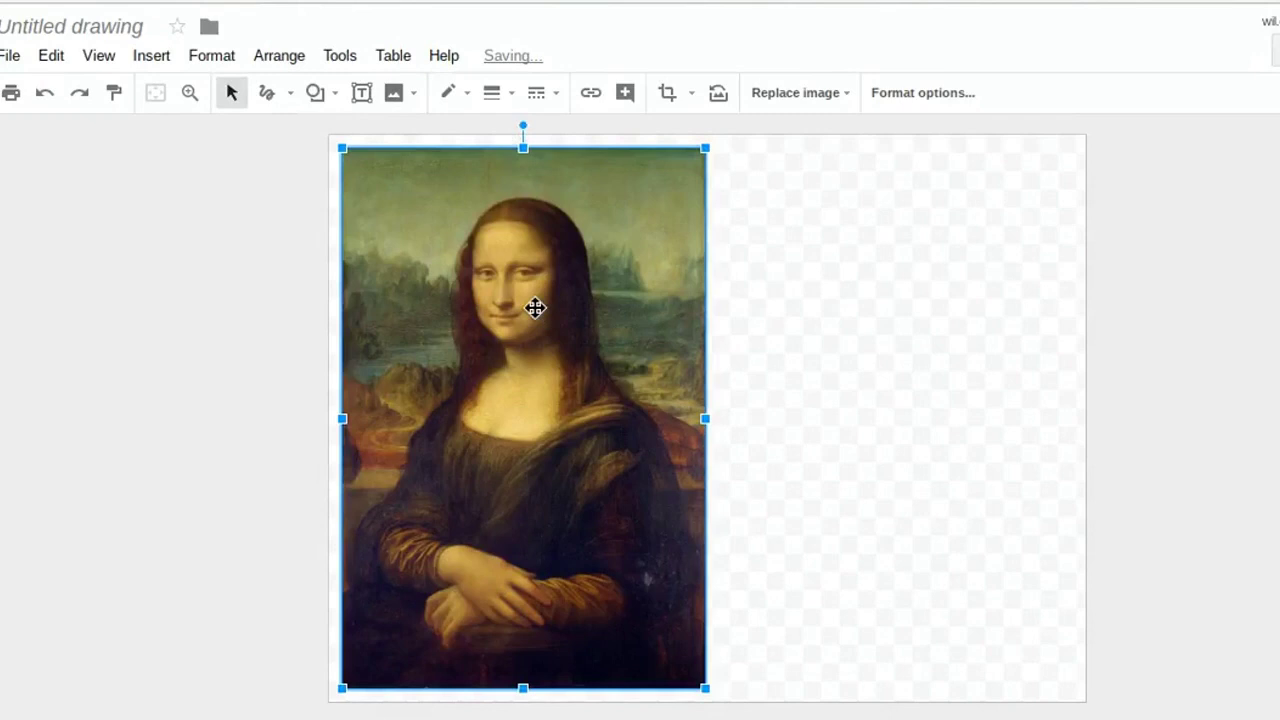
Push the Mona Lisa against the canvas's top-left corner and resize the canvas from its corner.
mouse_move(527, 308)
mouse_down()
mouse_move(511, 283)
mouse_move(523, 294)
mouse_move(507, 301)
mouse_up()
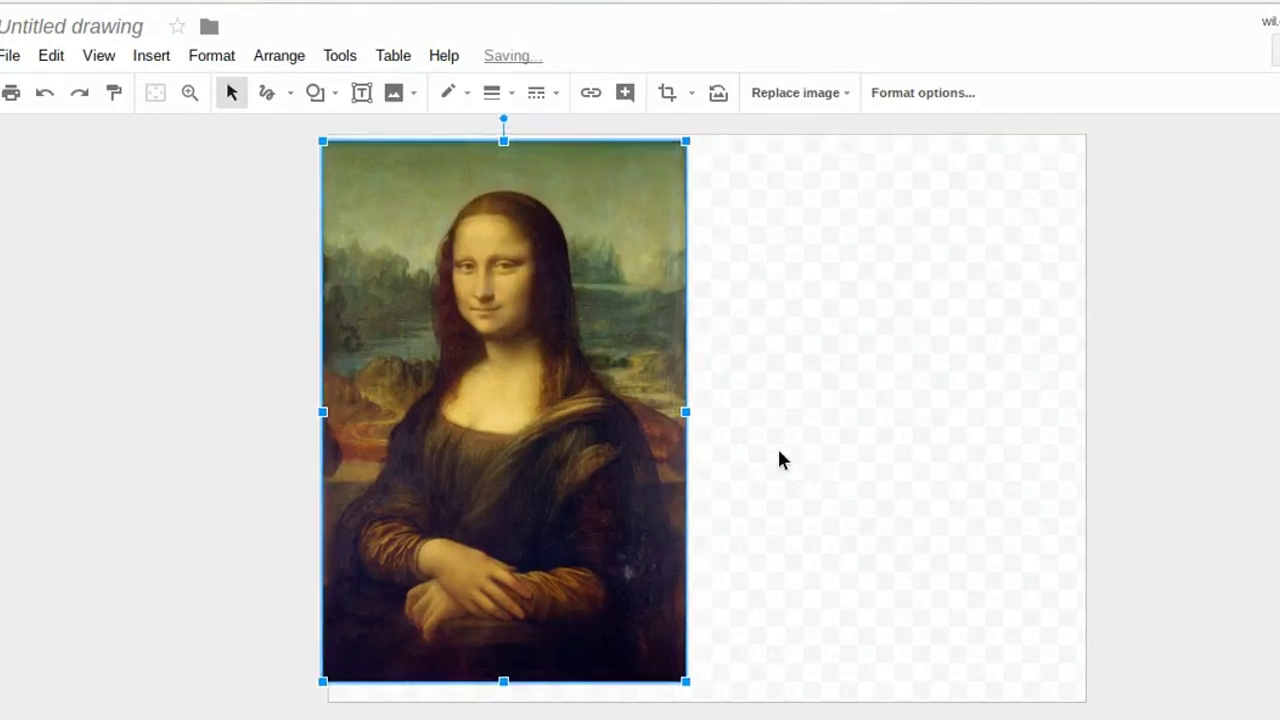
drag(583, 429, 590, 437)
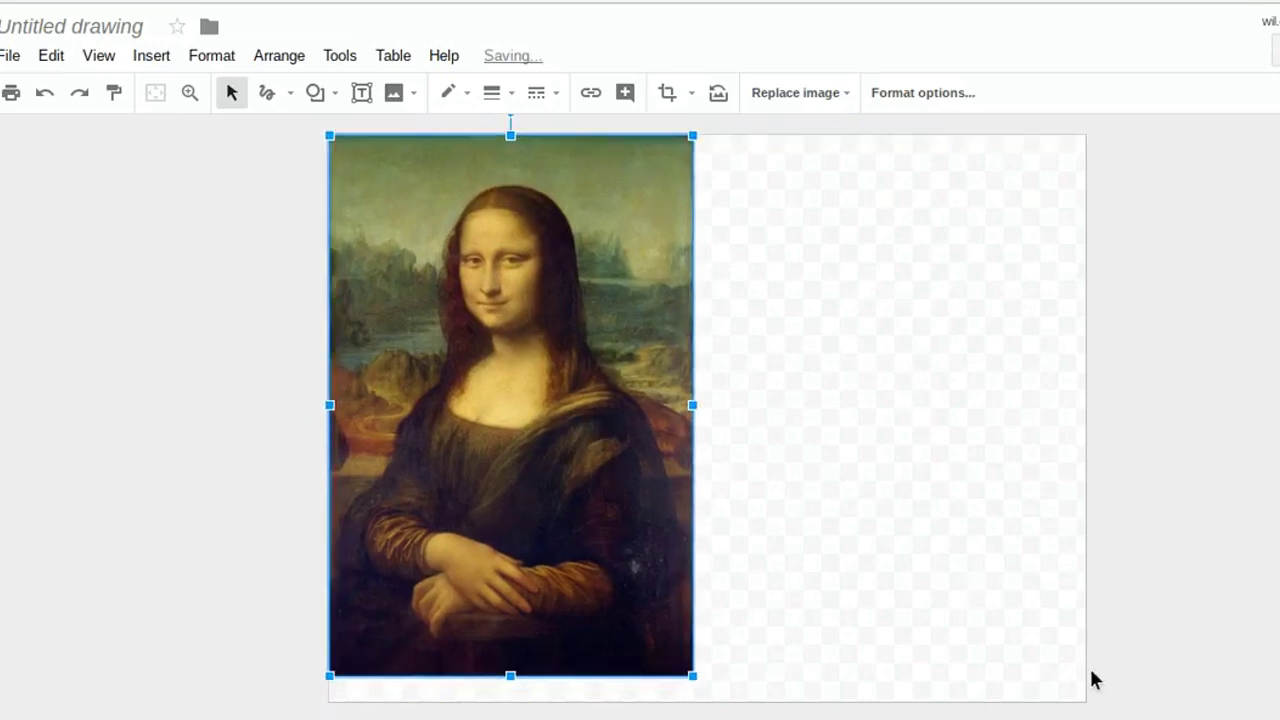
click(1027, 674)
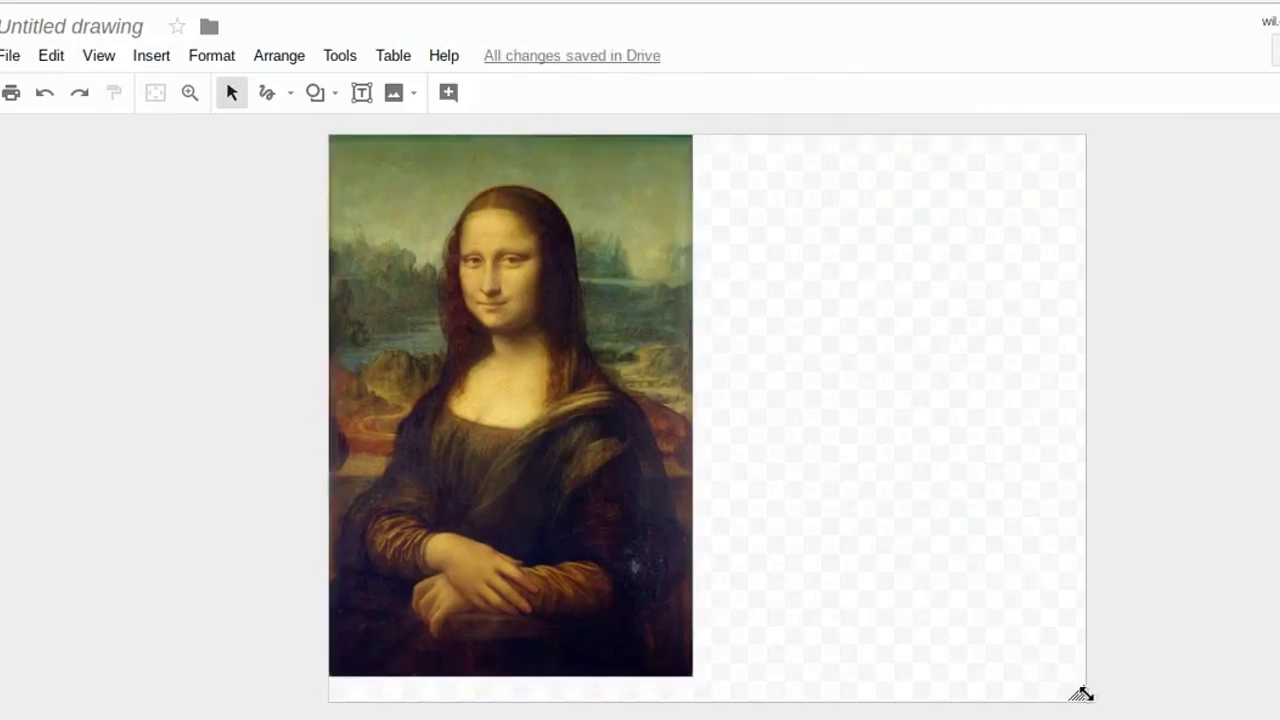
drag(1082, 693, 1044, 688)
Make the canvas background teal and move the Mona Lisa to the horizontal centre.
right_click(879, 265)
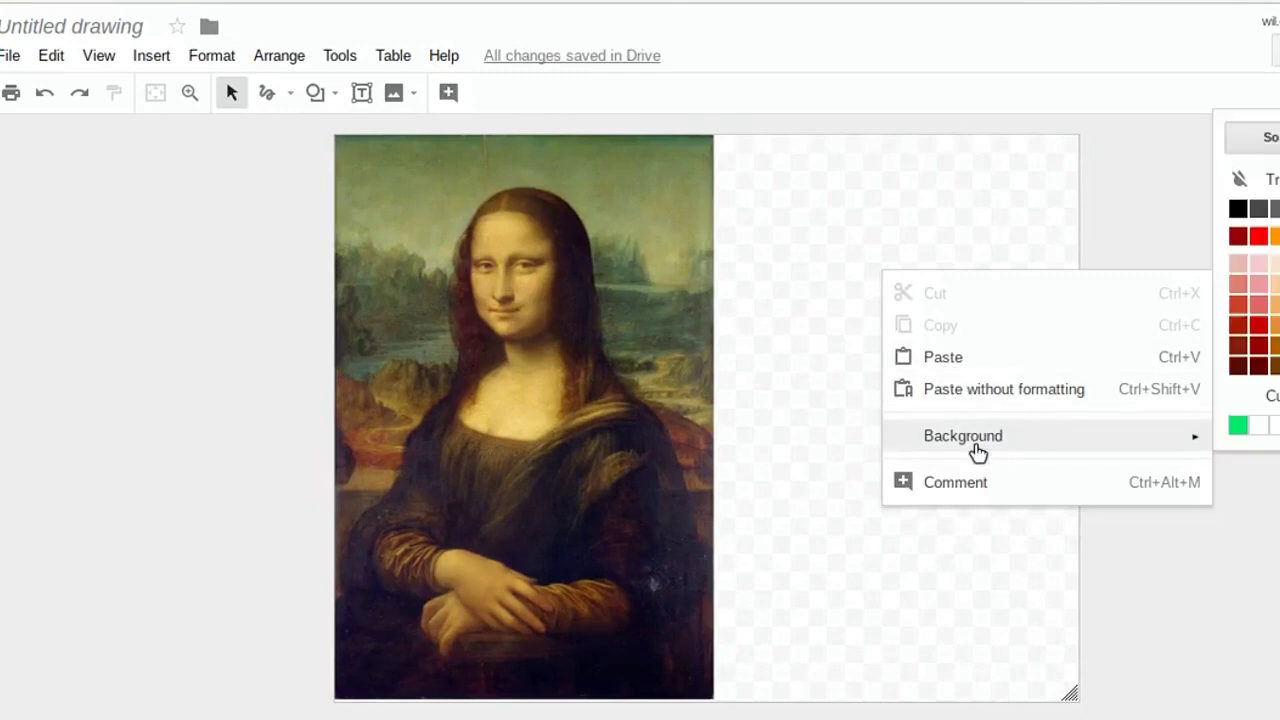
mouse_move(1191, 443)
click(1279, 325)
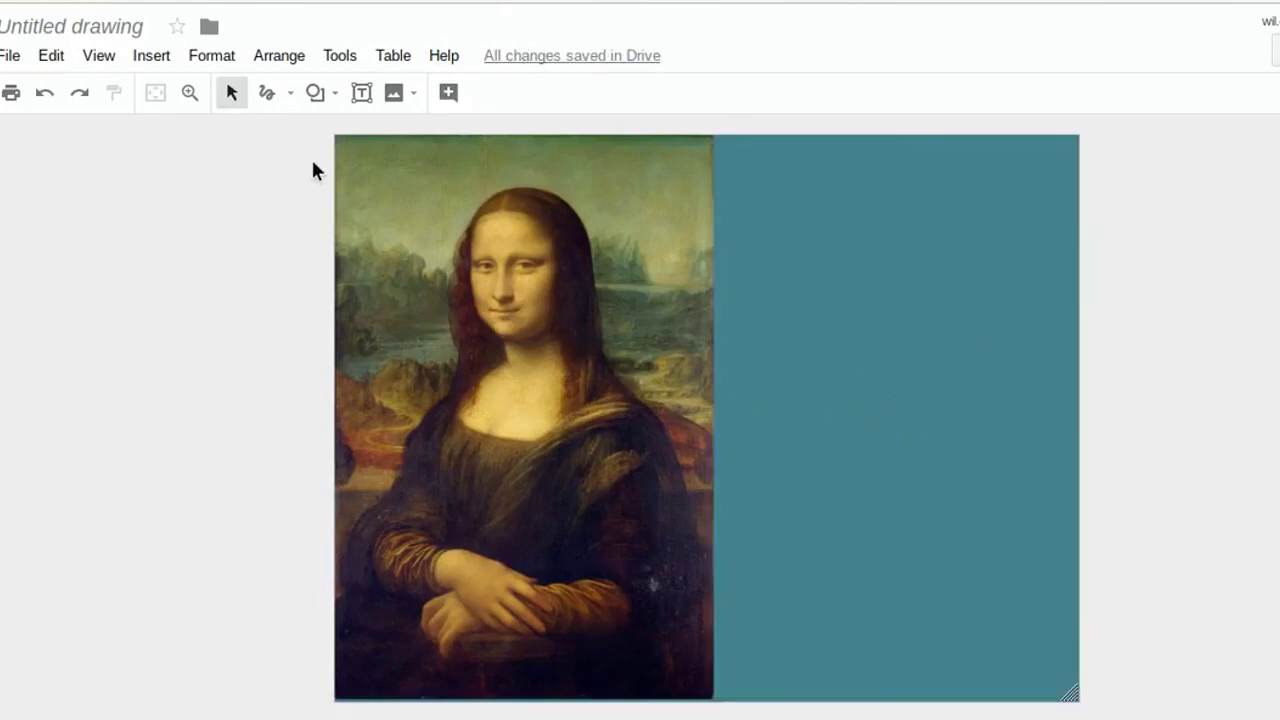
drag(496, 240, 663, 239)
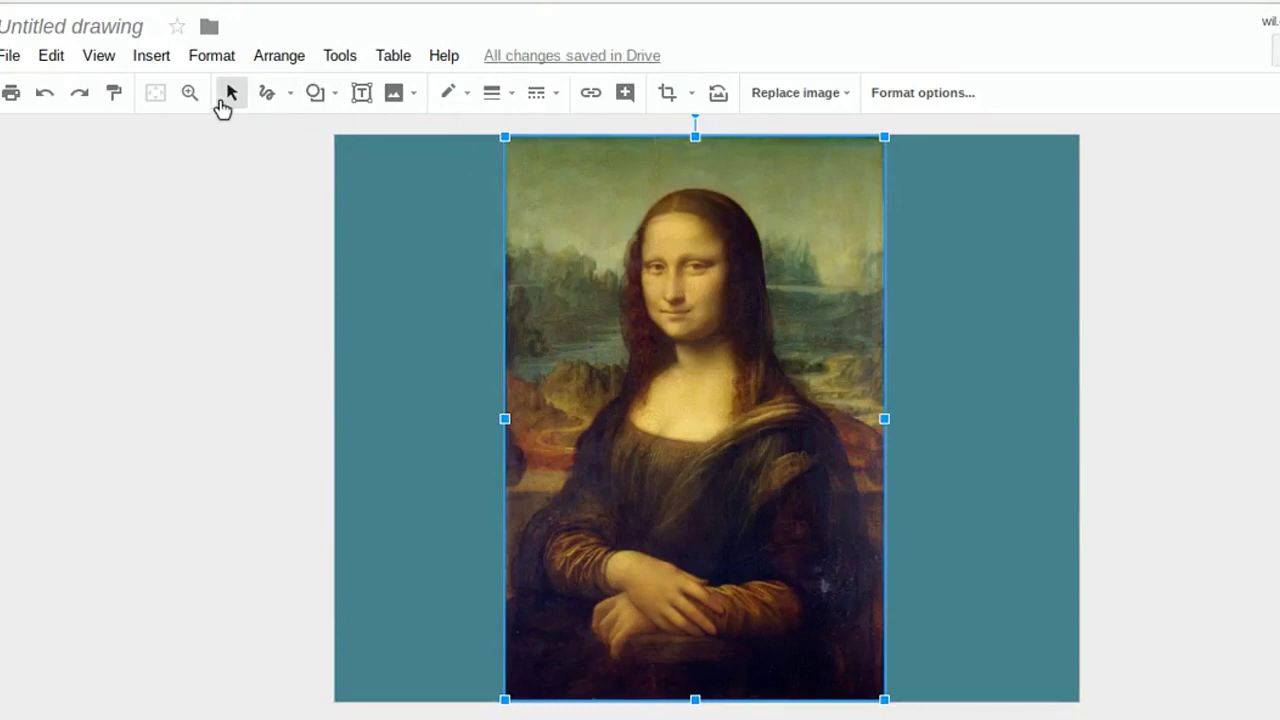
Draw an oval speech-bubble callout on the canvas.
click(337, 97)
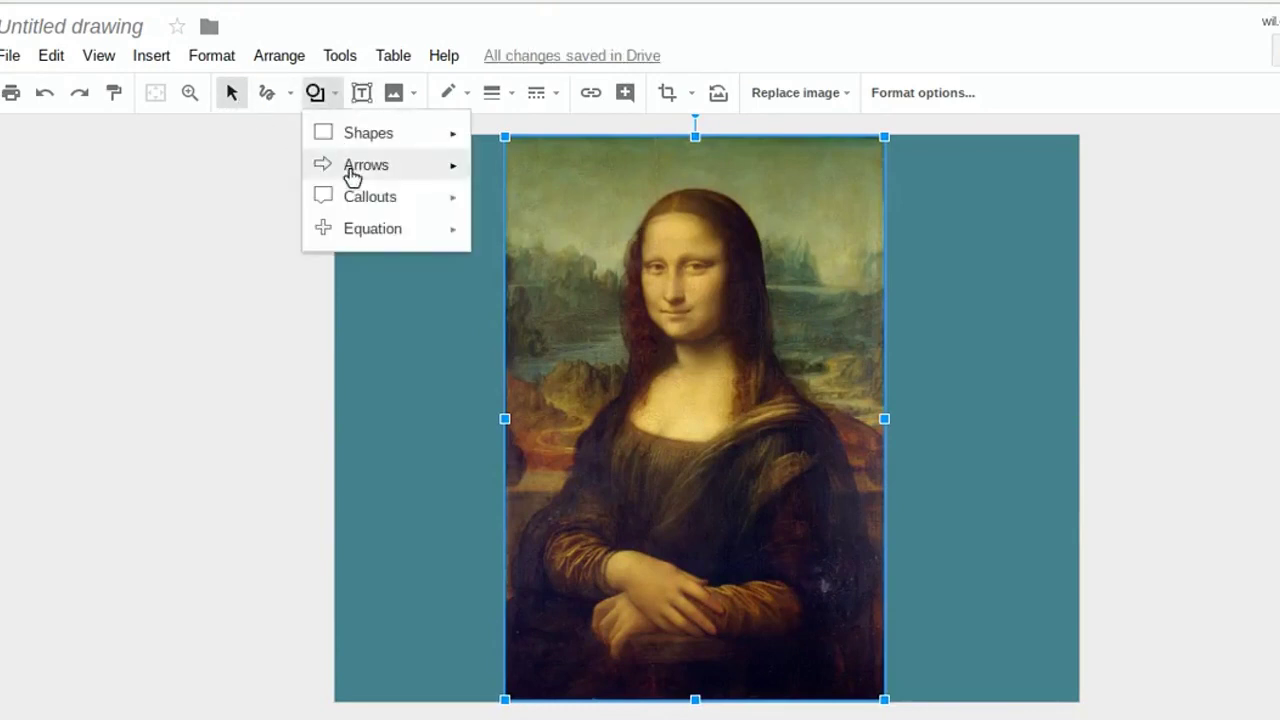
mouse_move(366, 199)
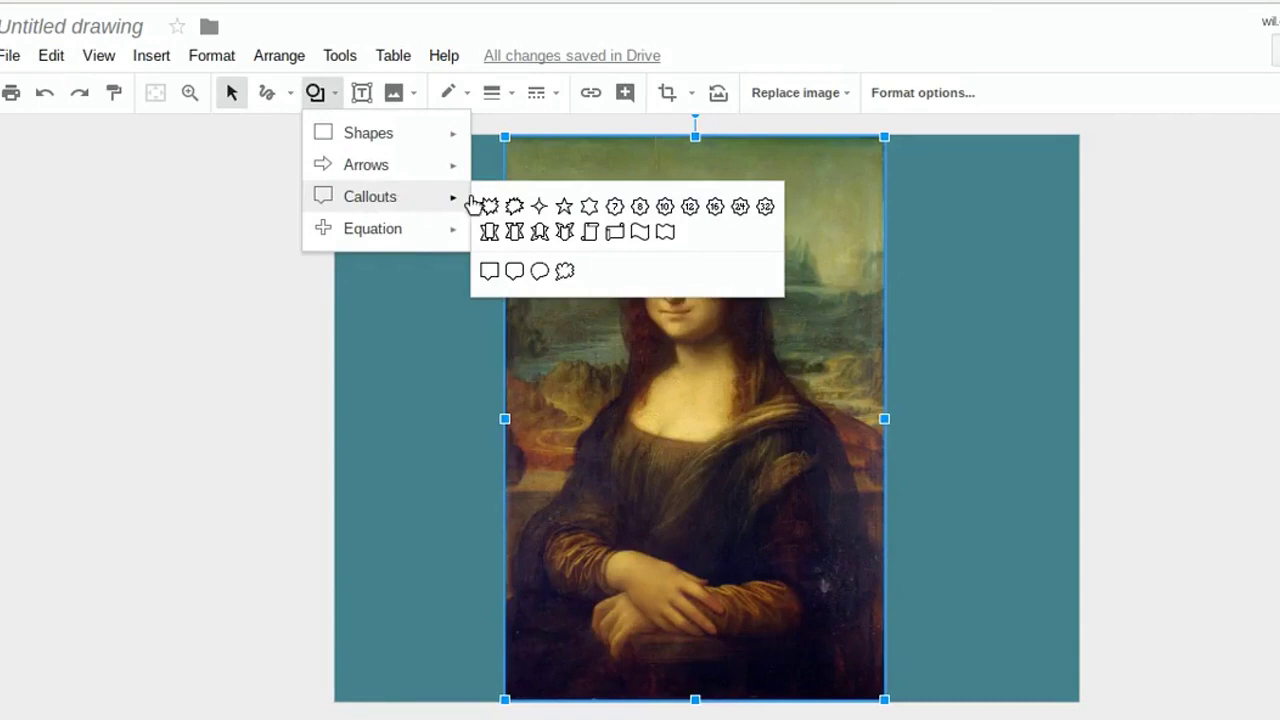
click(533, 271)
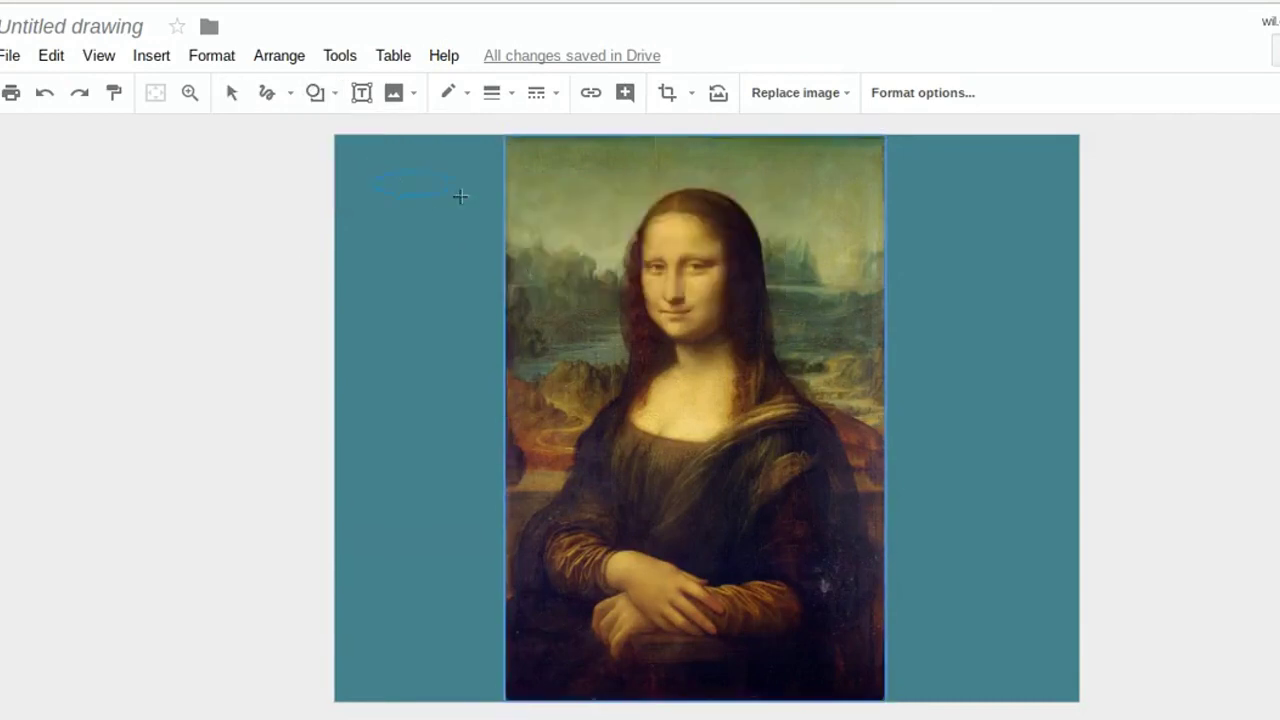
drag(633, 330, 652, 331)
Move the speech bubble beside the painting's right edge and aim its tail at Mona Lisa's mouth.
drag(701, 252, 926, 260)
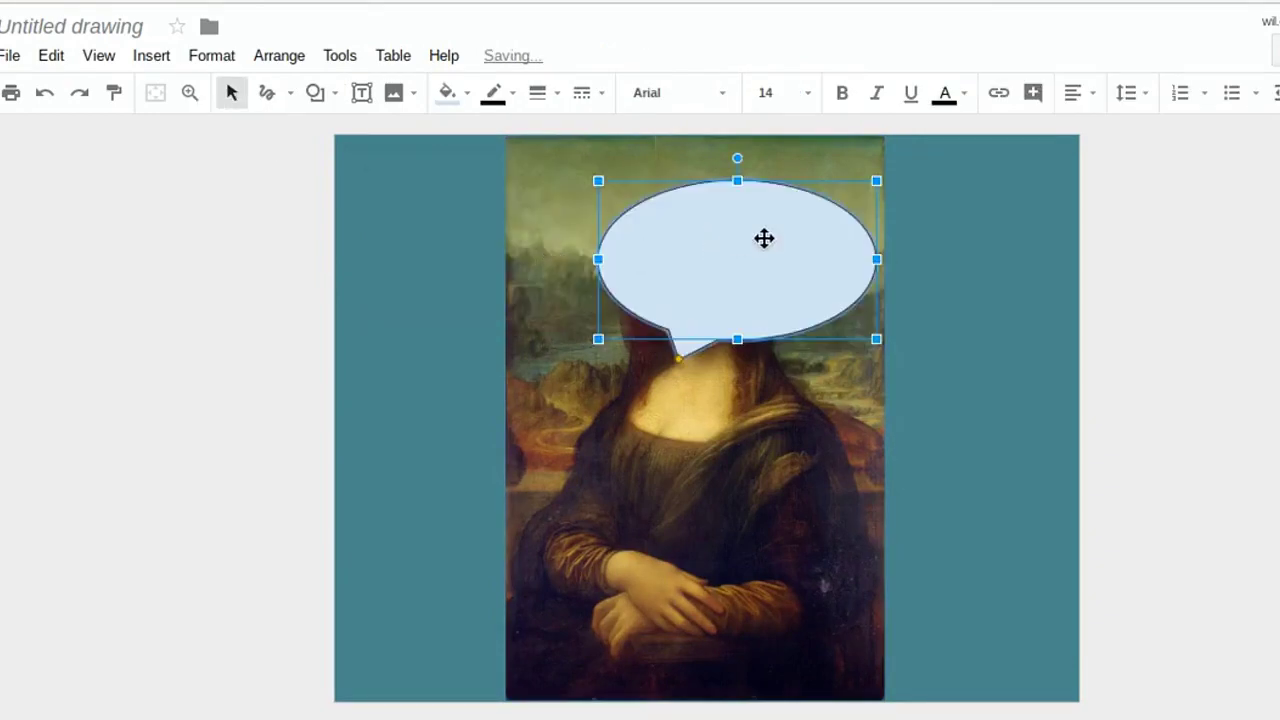
mouse_move(763, 237)
mouse_down()
mouse_move(951, 197)
mouse_move(926, 222)
mouse_up()
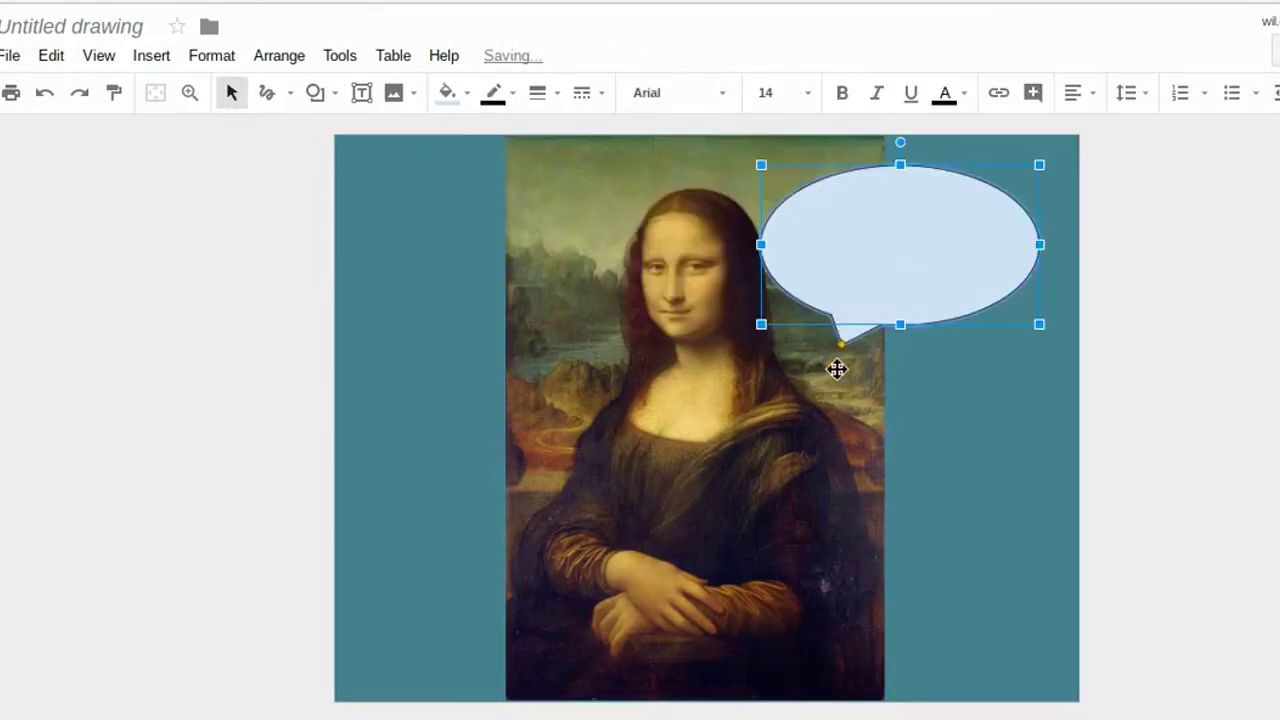
drag(841, 343, 701, 312)
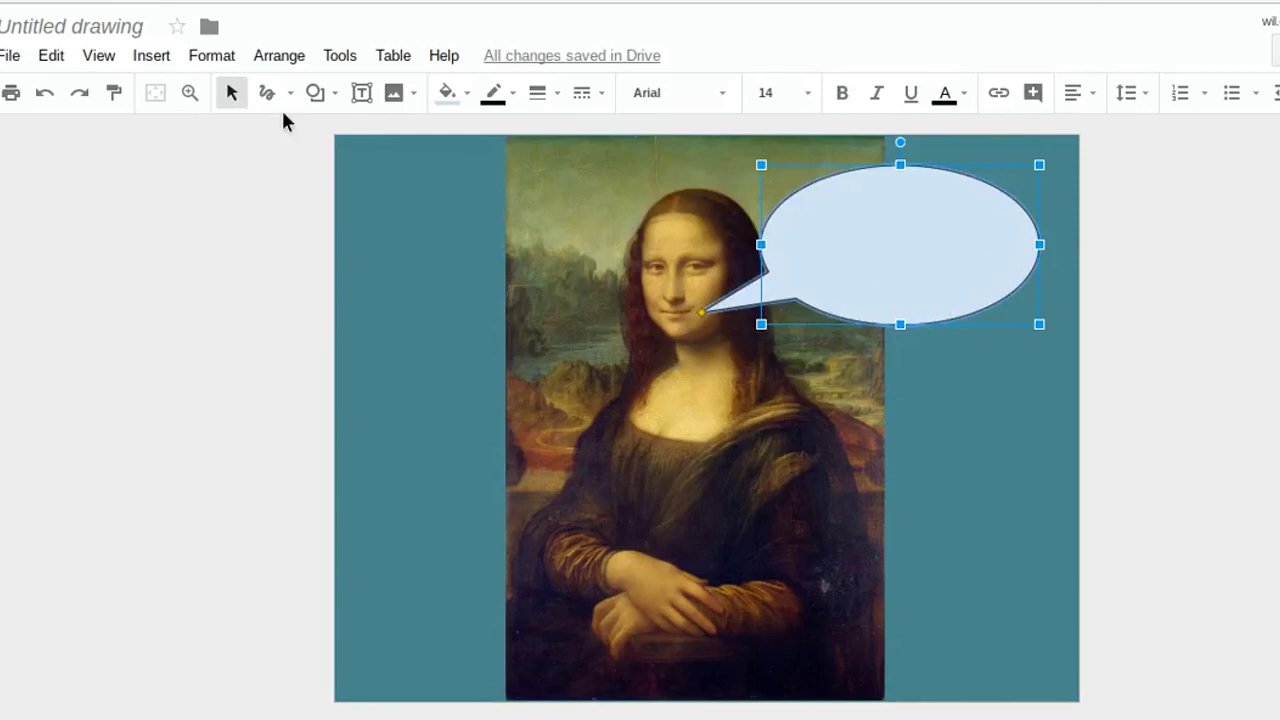
Send the speech bubble to the back, behind the painting, and reposition it.
click(277, 56)
mouse_move(477, 97)
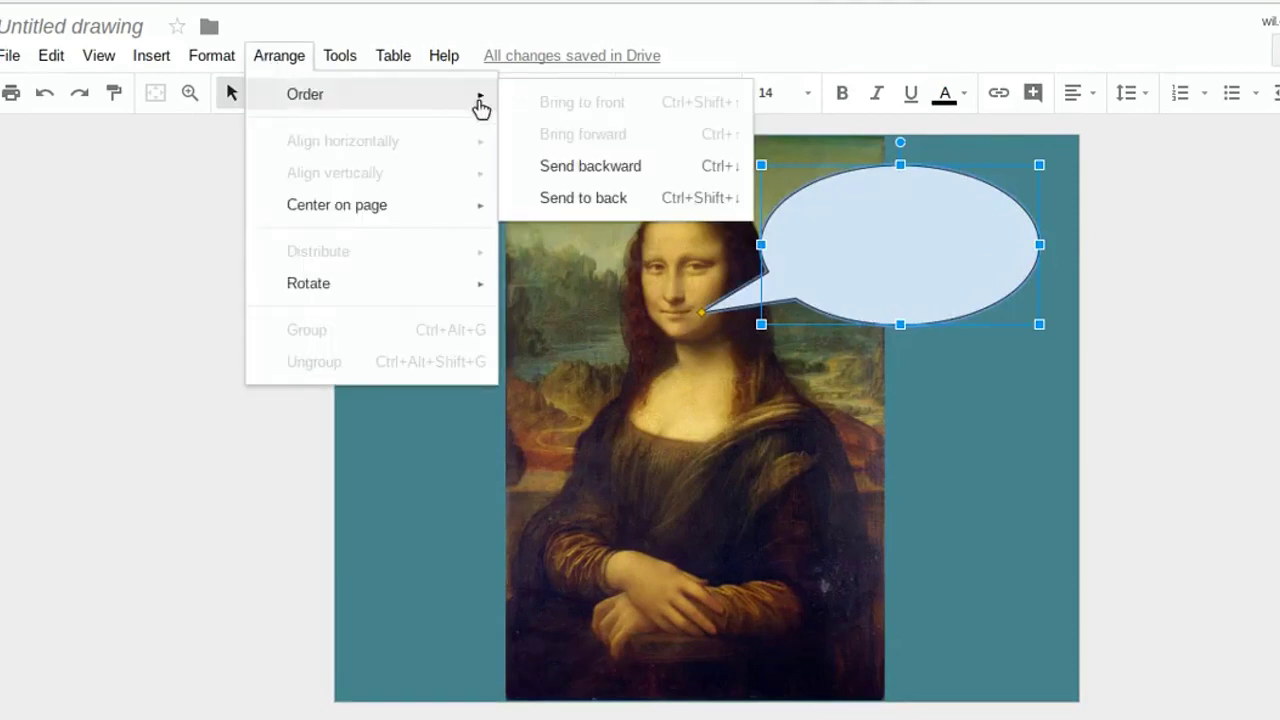
click(591, 198)
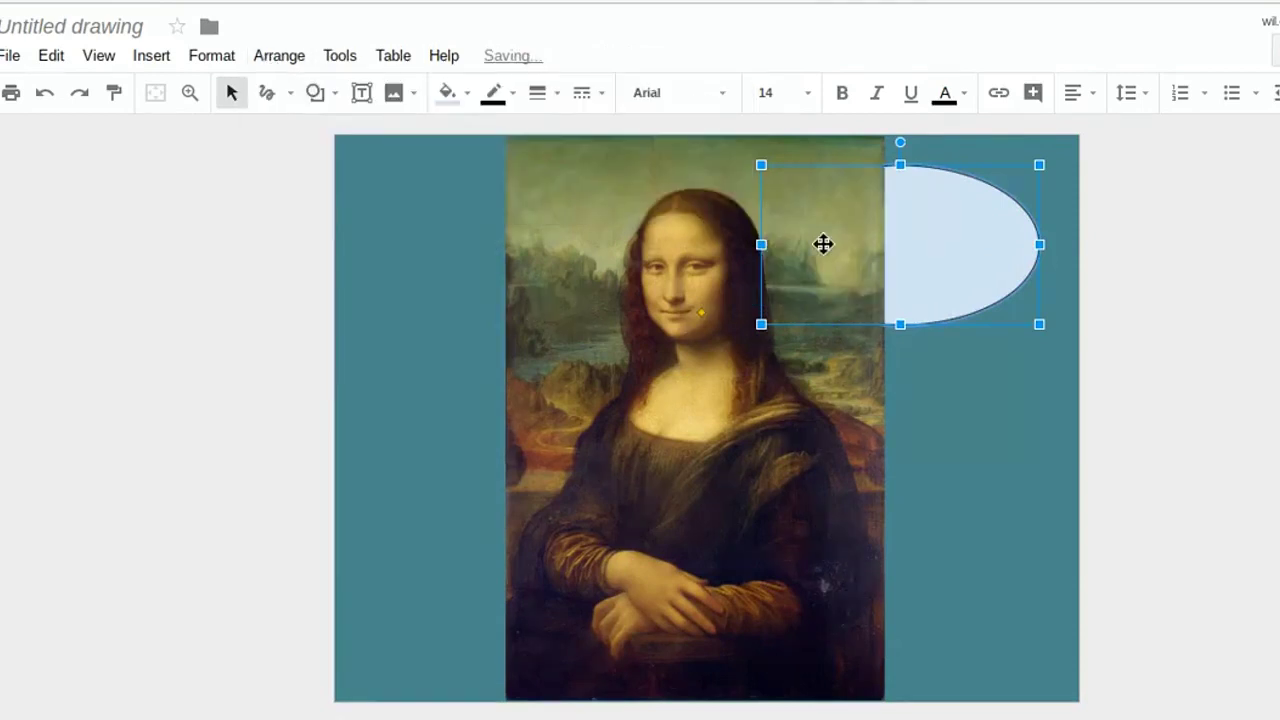
drag(959, 238, 843, 310)
Bring the speech bubble to the front, nudge it left and start editing its text.
click(279, 57)
mouse_move(305, 104)
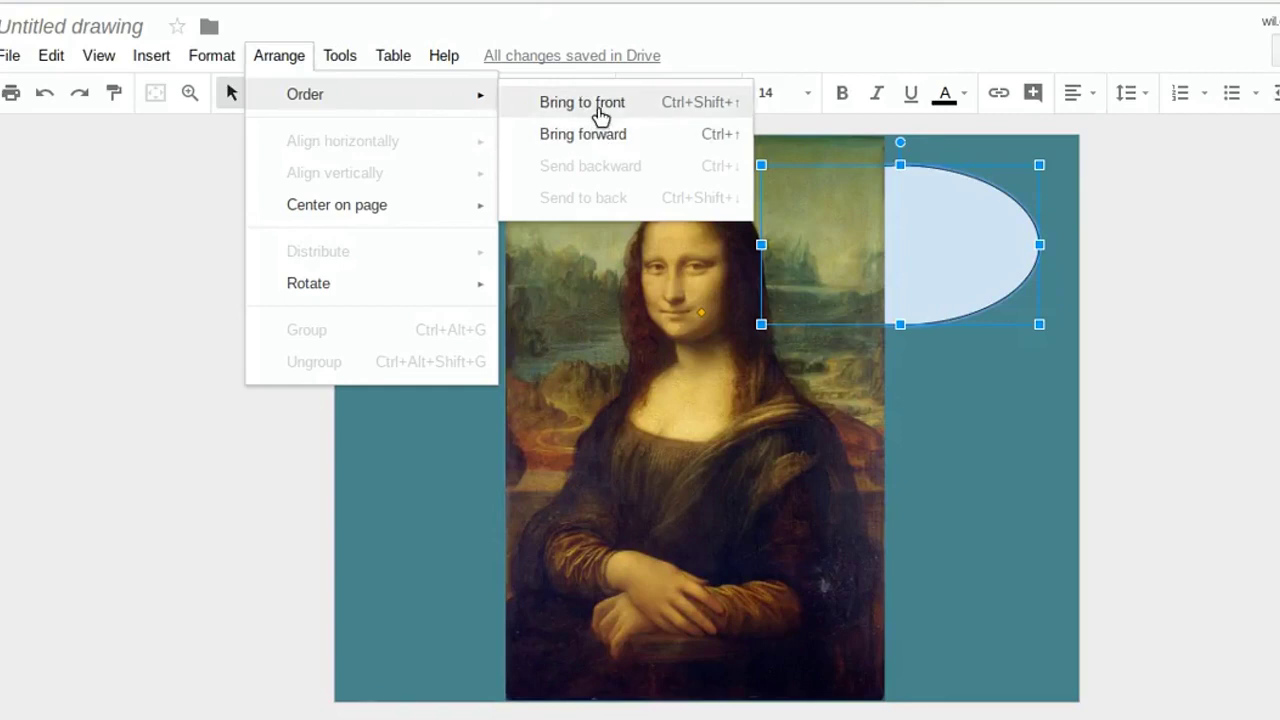
click(598, 108)
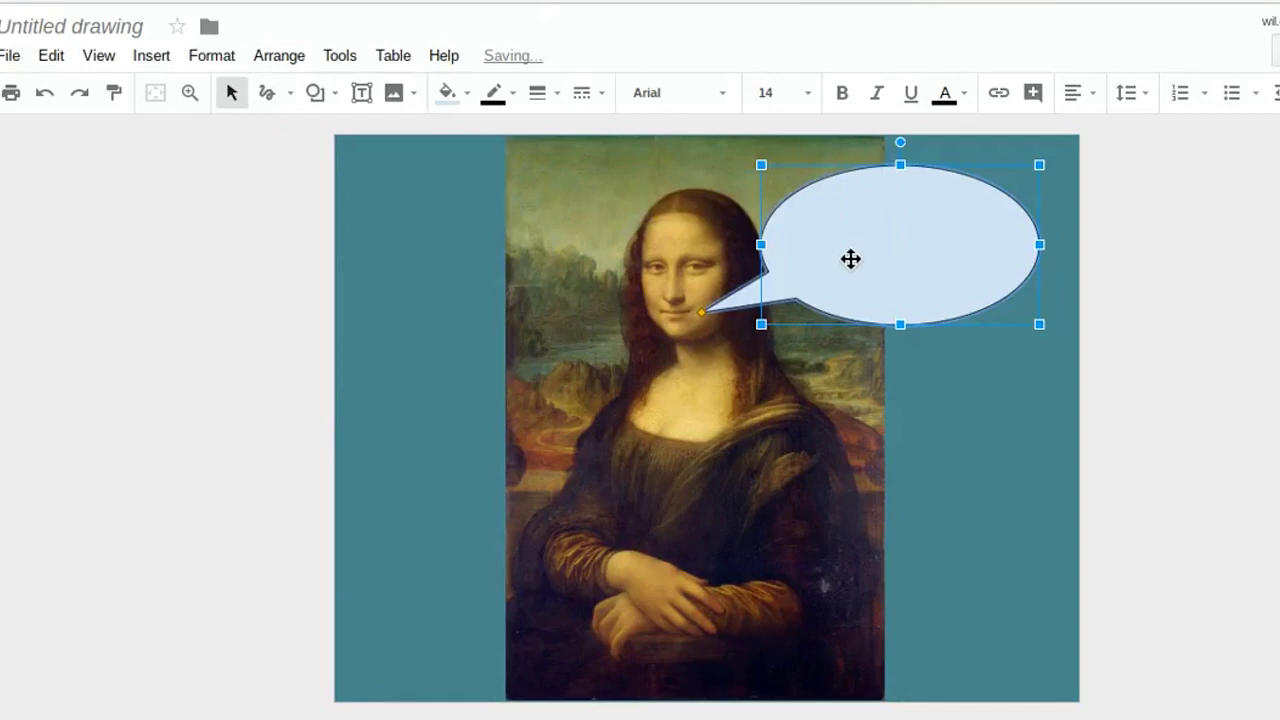
mouse_move(850, 259)
mouse_down()
mouse_move(814, 260)
mouse_move(838, 258)
mouse_up()
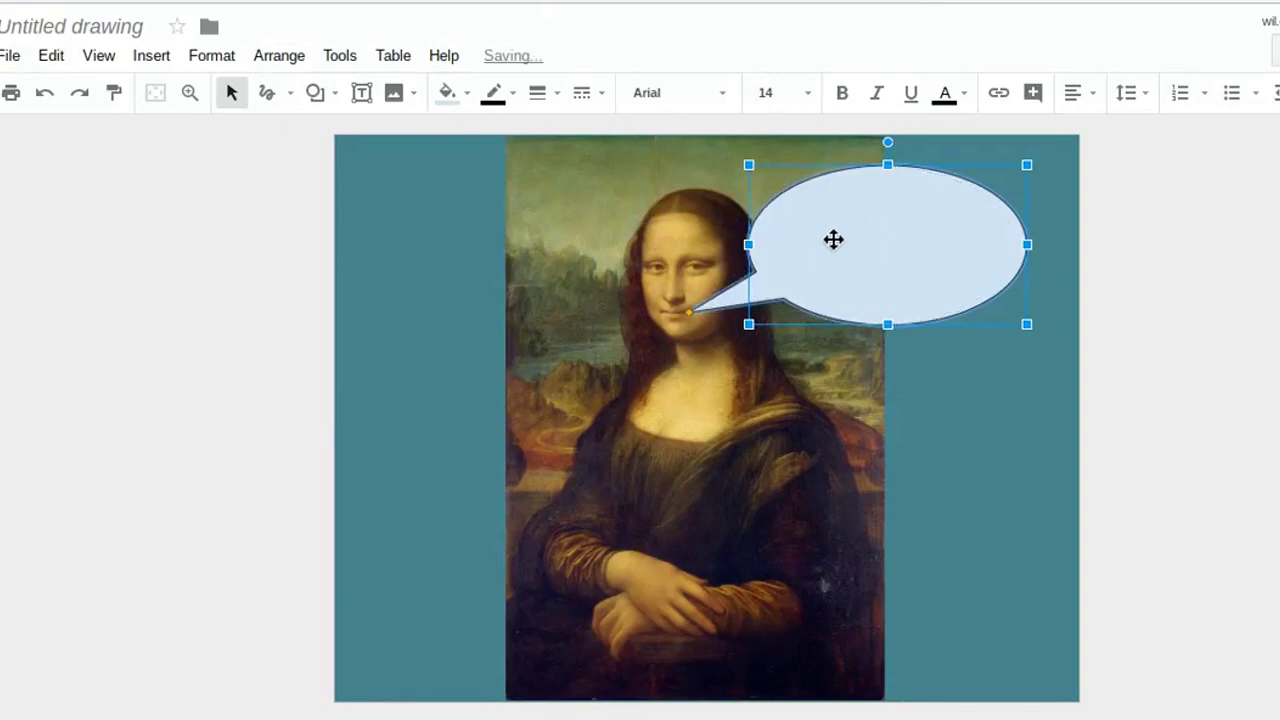
double_click(826, 243)
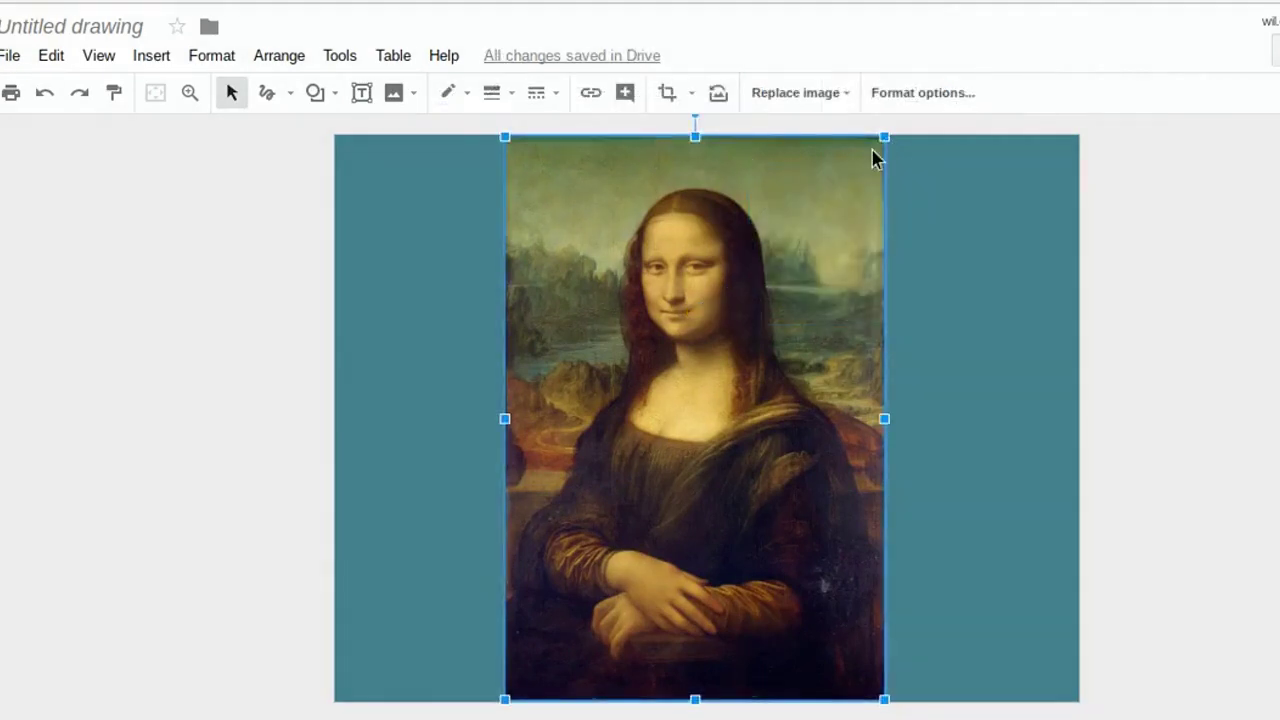
Shrink the Mona Lisa and undo a trial rotation. Then move the image up and to the right.
drag(884, 140, 750, 330)
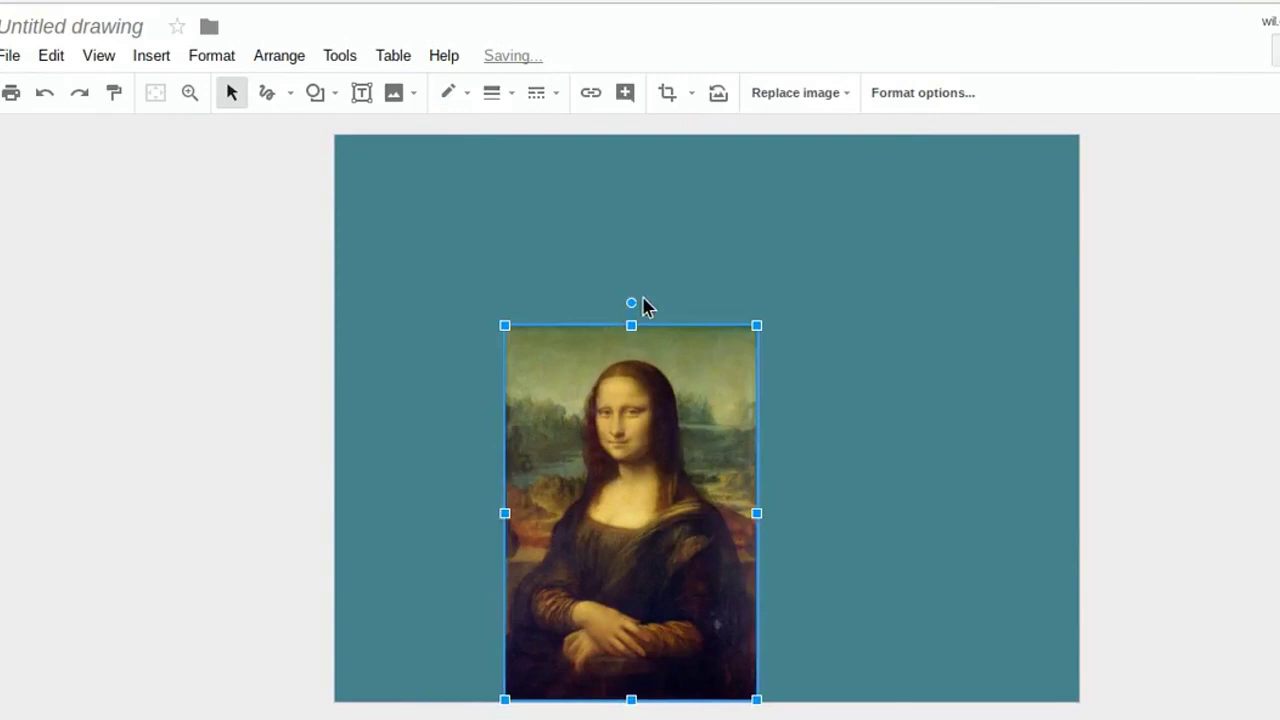
drag(631, 302, 224, 272)
drag(663, 526, 698, 382)
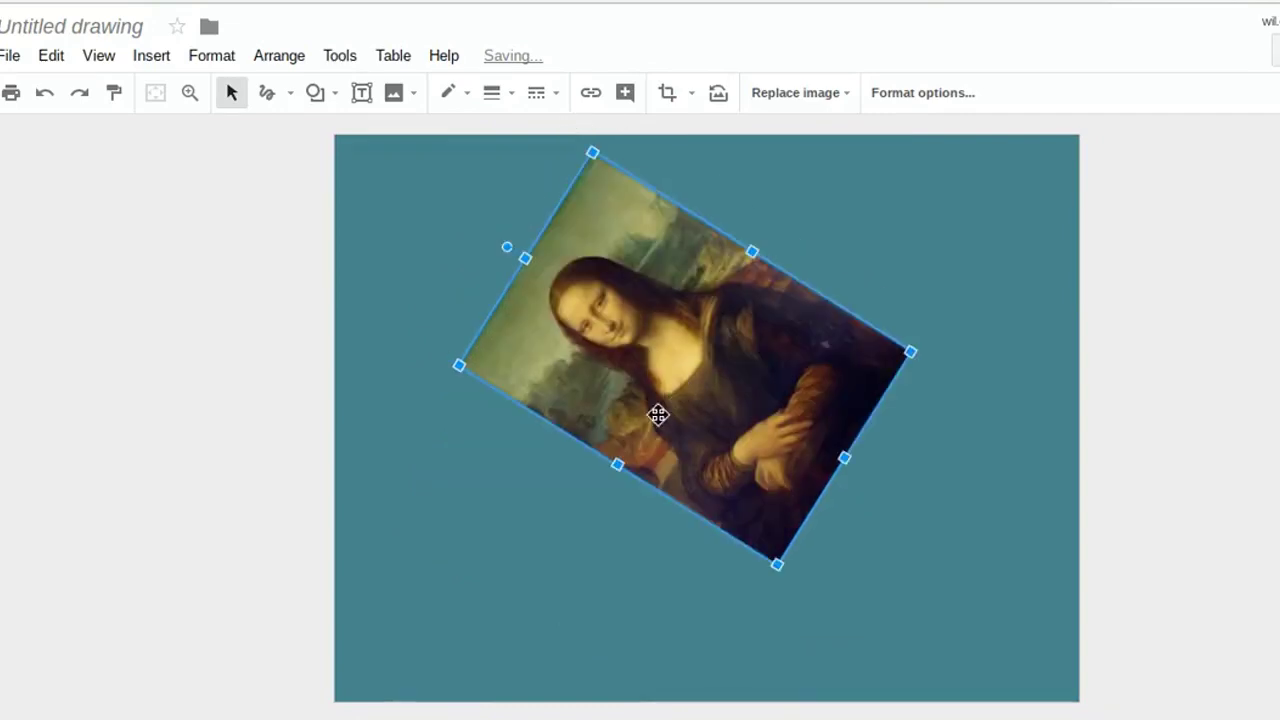
key(ctrl+z)
key(ctrl+z)
drag(612, 453, 778, 279)
Recolor the Mona Lisa green with the Light 5 preset.
click(950, 98)
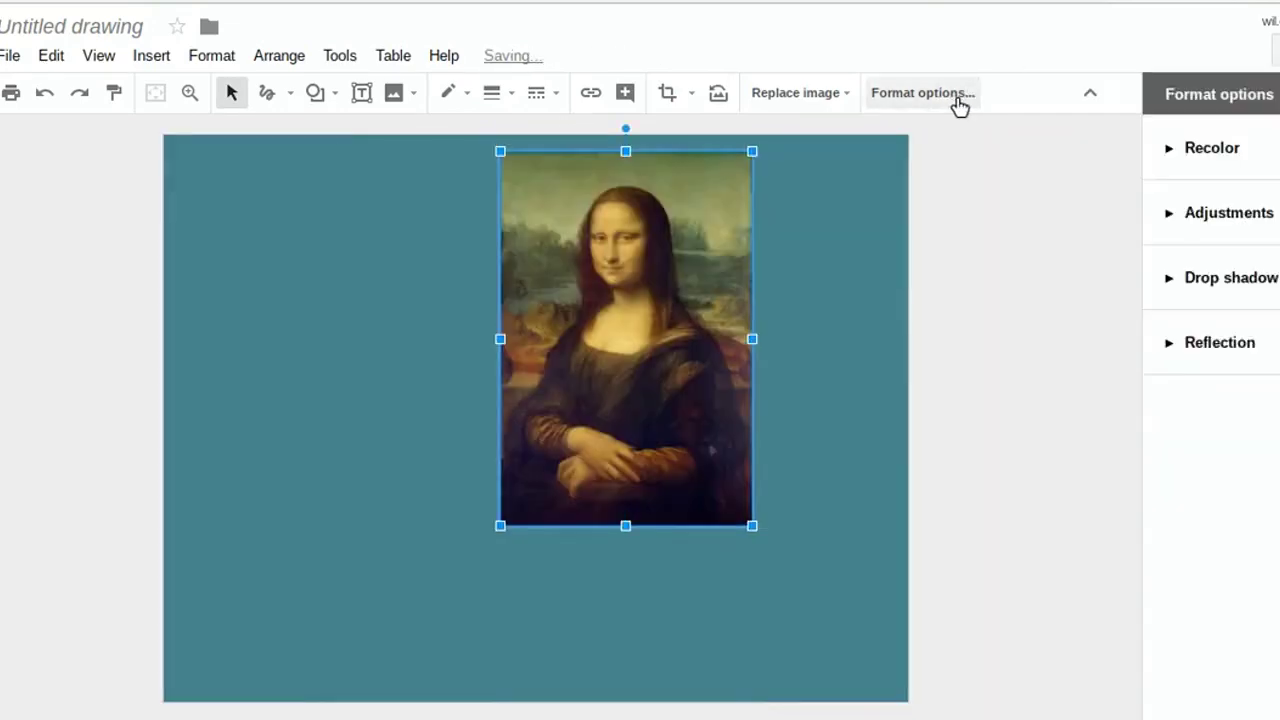
click(1208, 160)
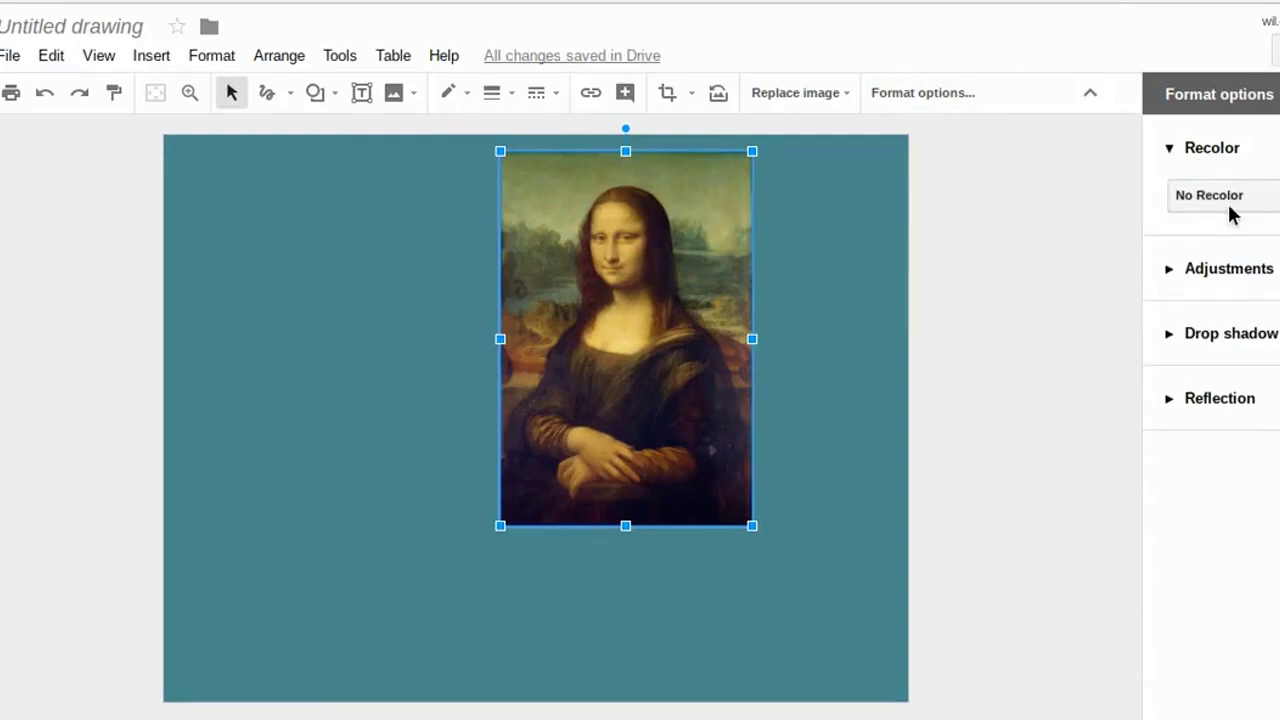
click(1232, 200)
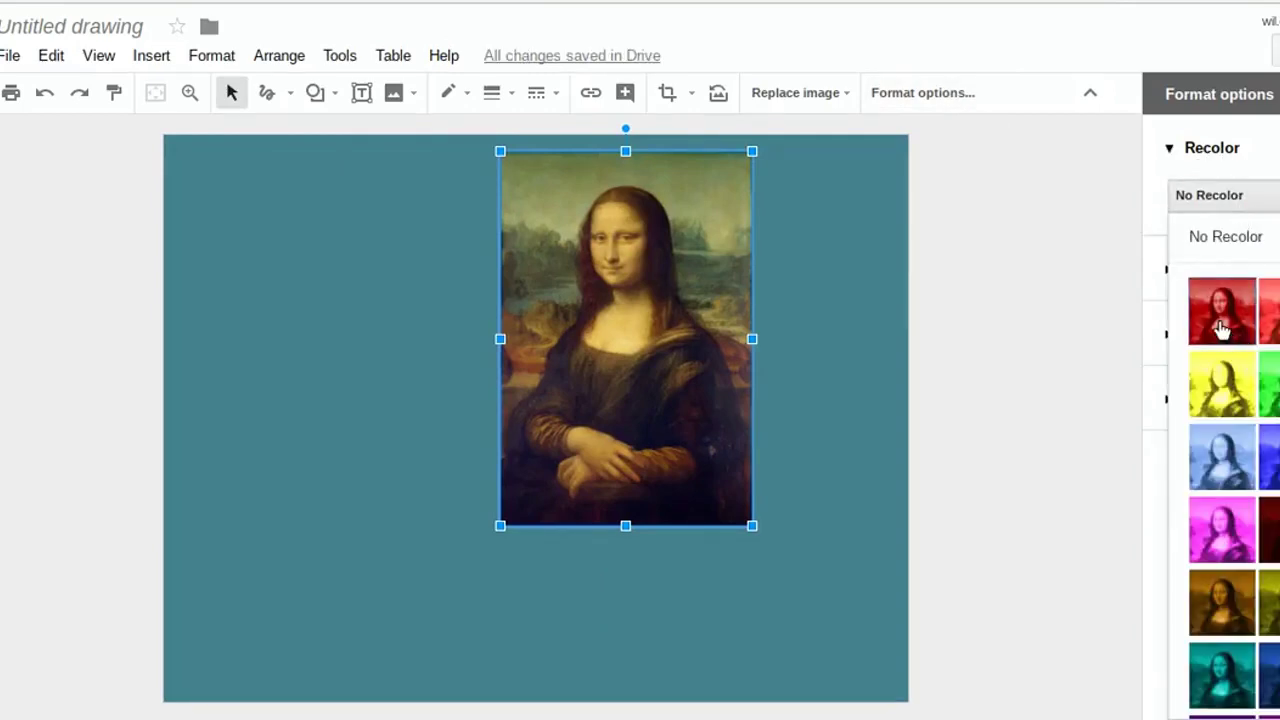
click(1268, 385)
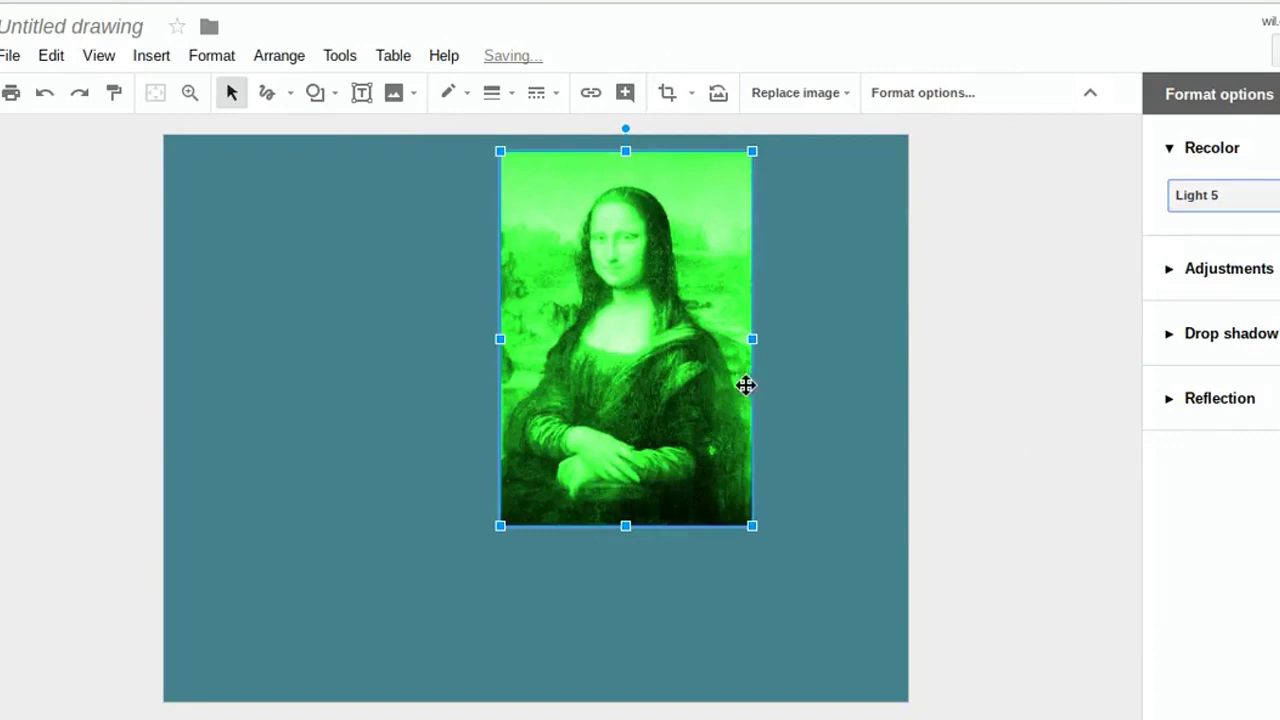
Raise the image's transparency, lower contrast to -33%, and move it further right.
click(1228, 283)
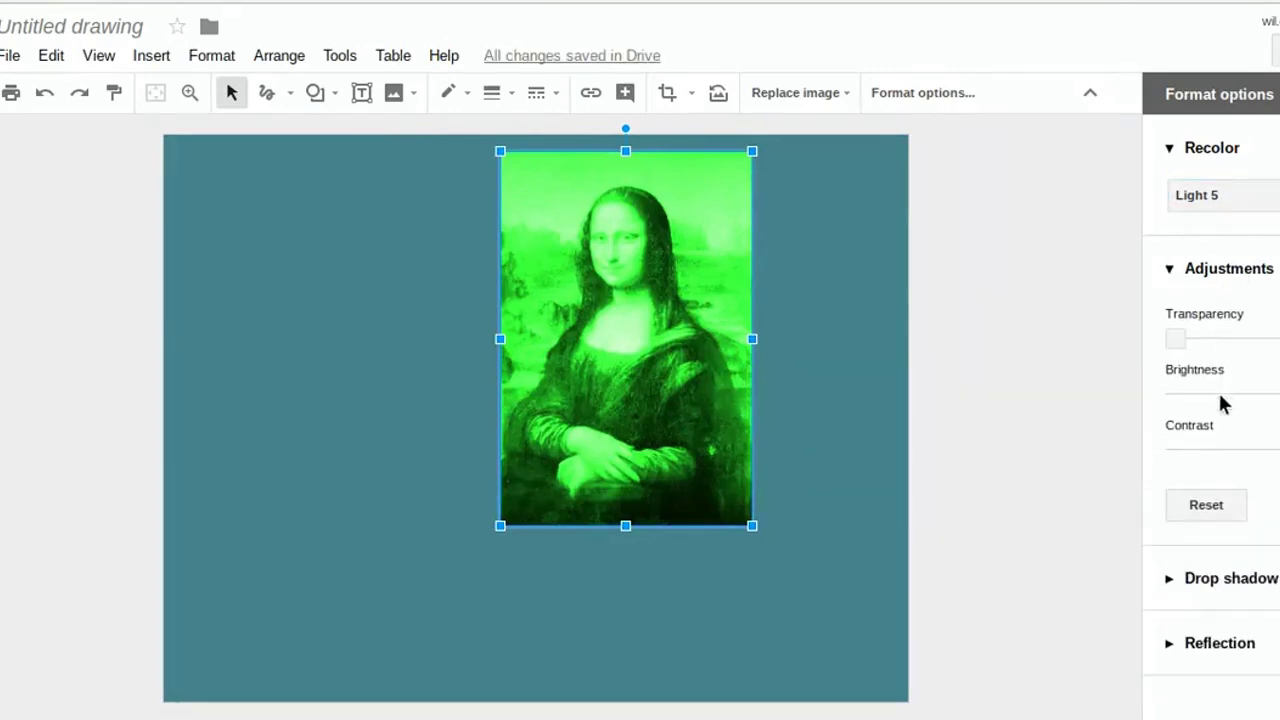
drag(1169, 336, 1278, 336)
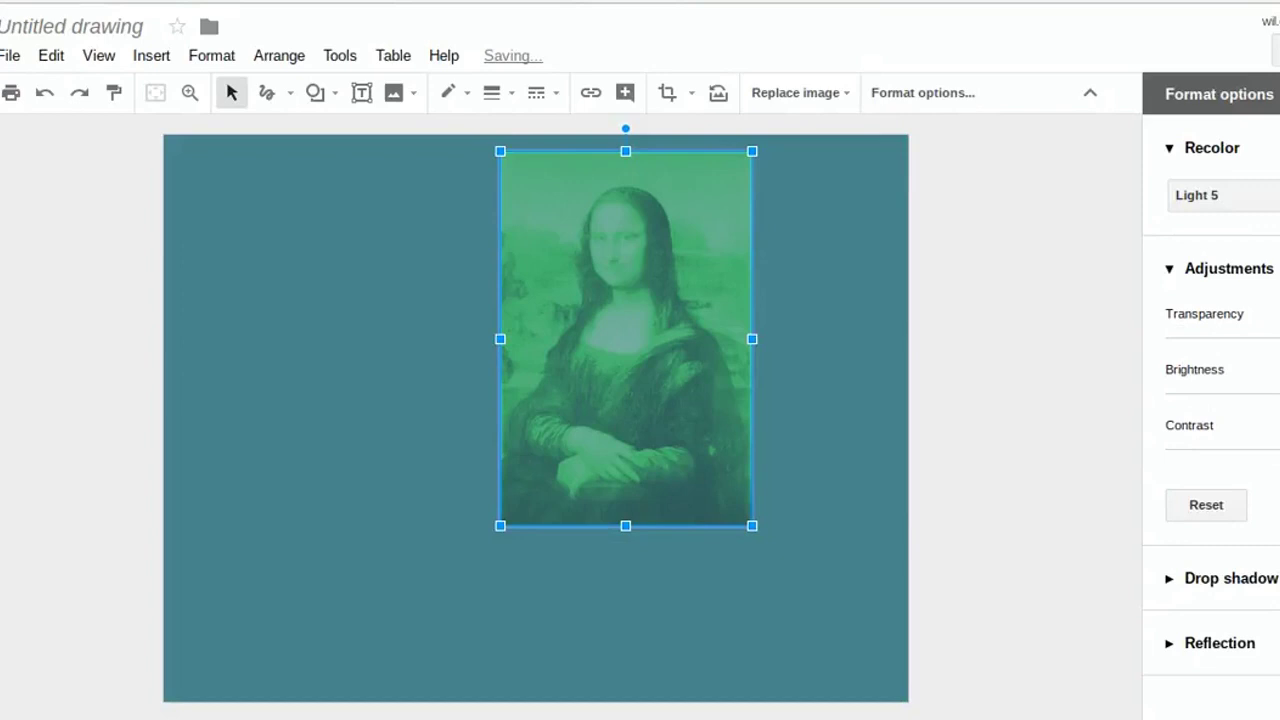
drag(1278, 449, 1269, 449)
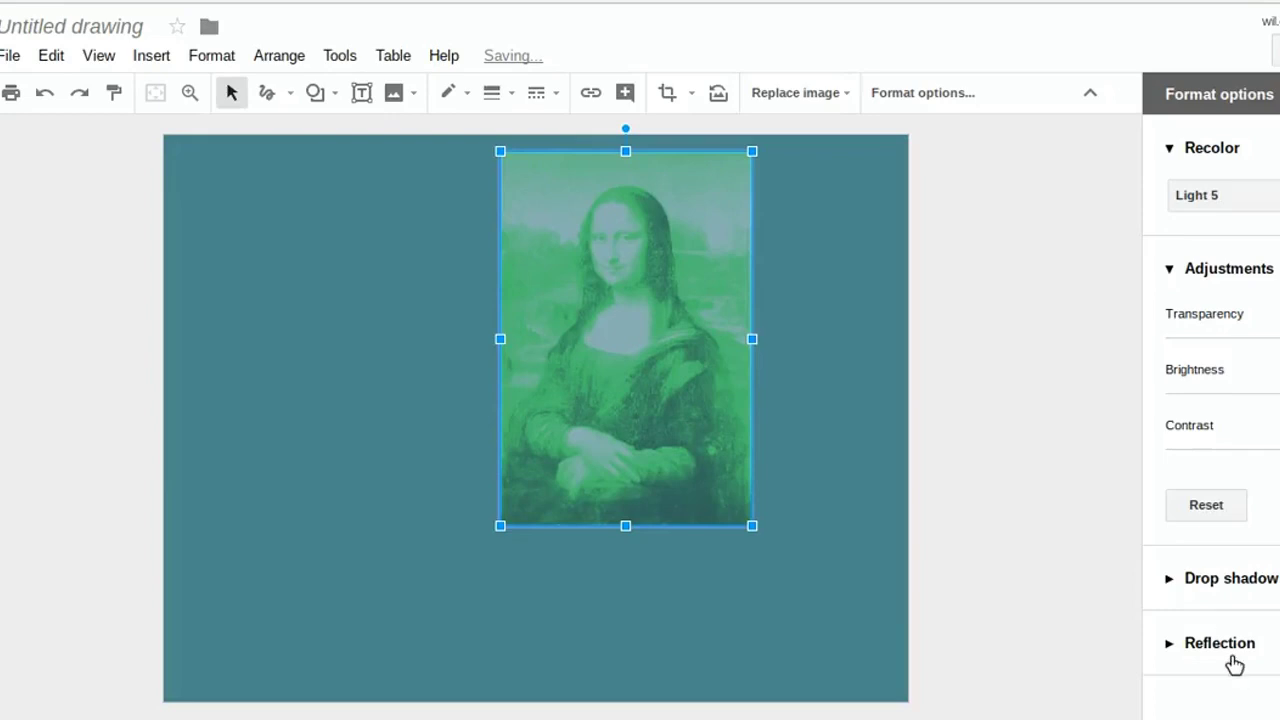
click(1225, 578)
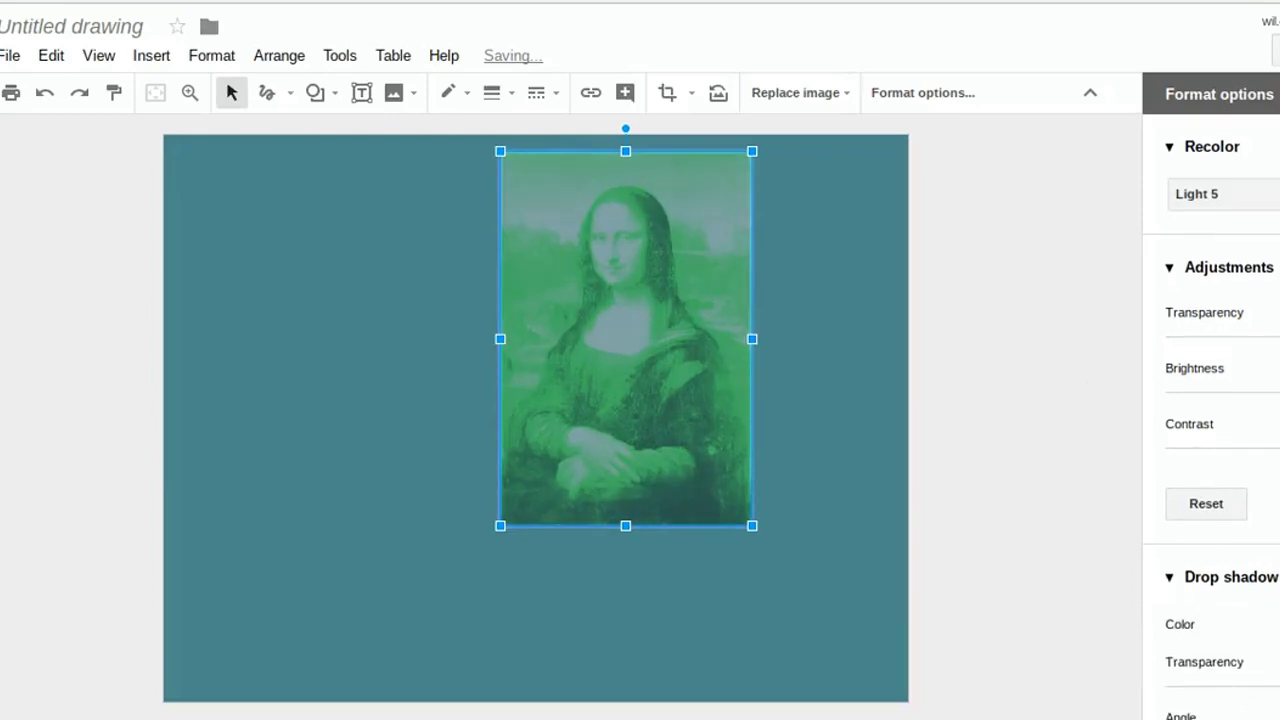
scroll(1210, 400, down, 1)
drag(554, 277, 508, 245)
Mask the Mona Lisa image to an oval shape.
click(1090, 92)
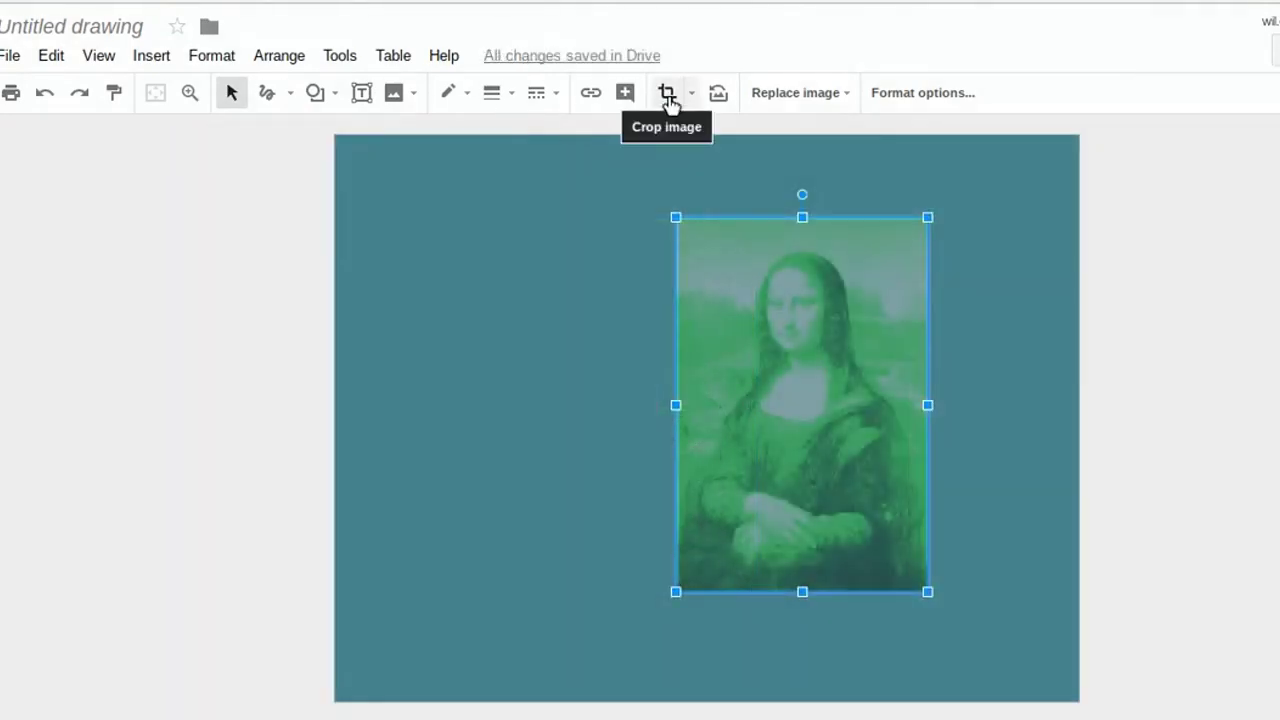
click(667, 93)
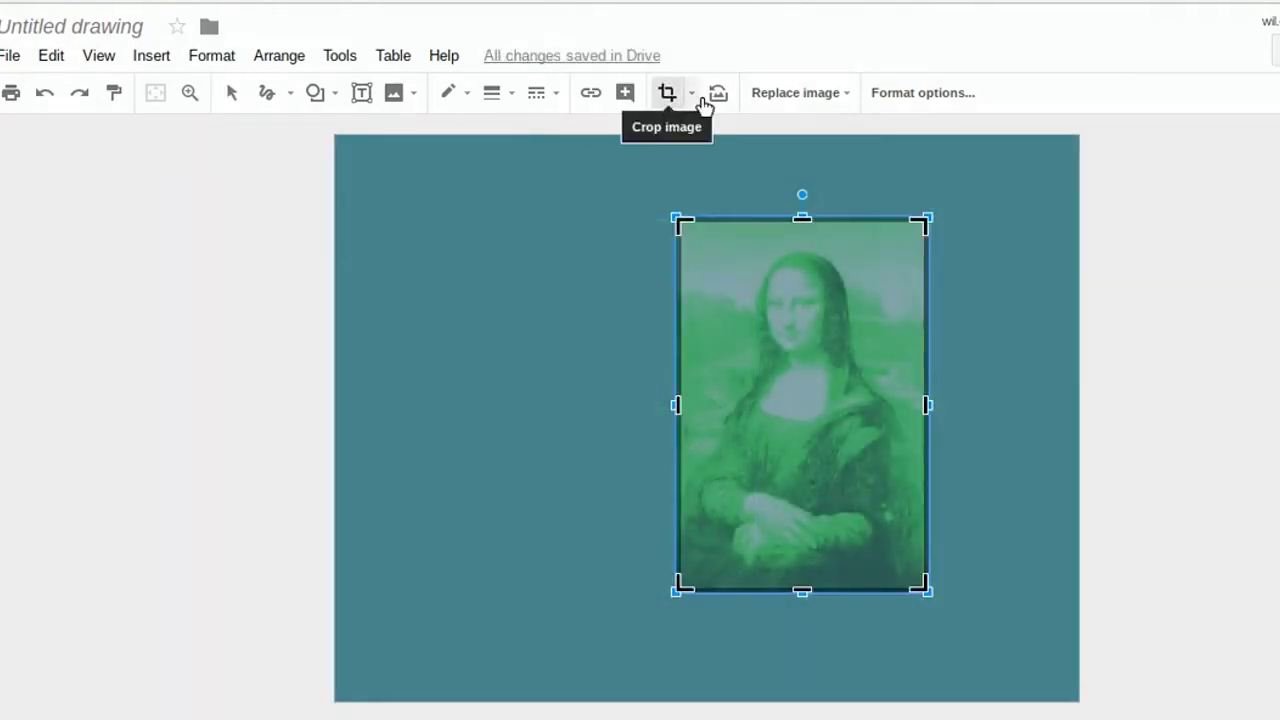
key(Return)
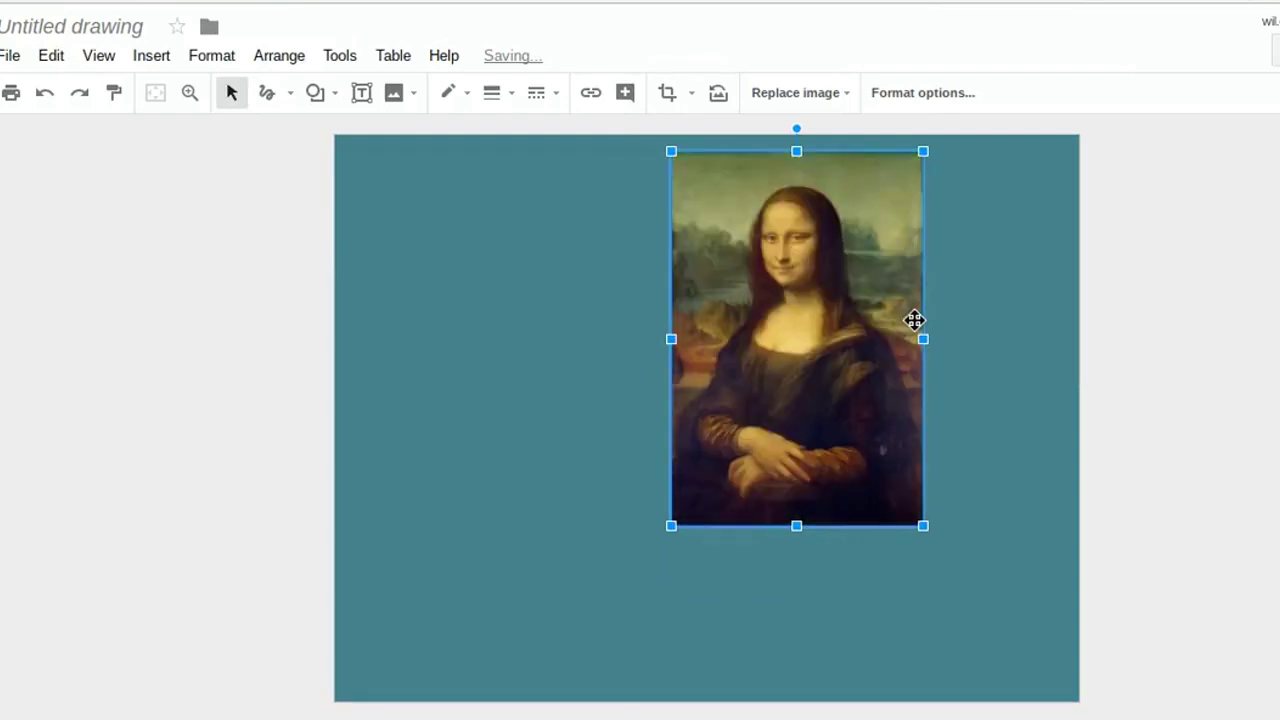
click(676, 98)
click(694, 100)
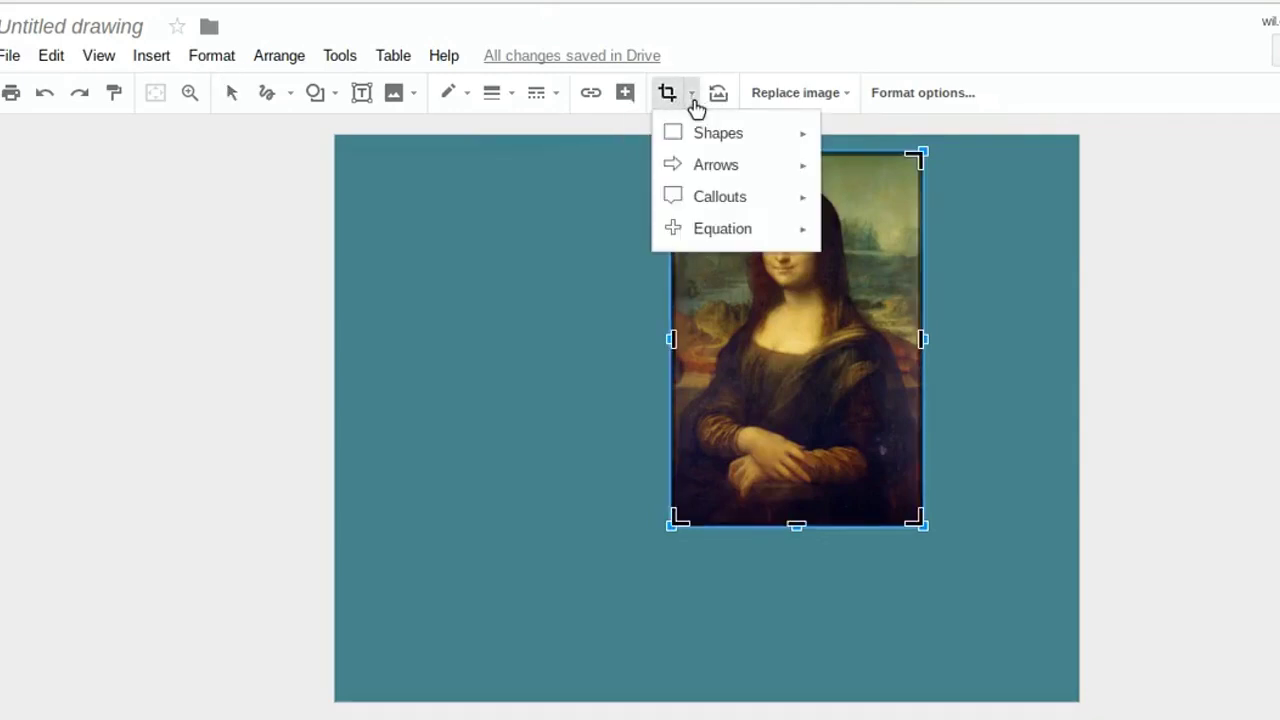
mouse_move(711, 137)
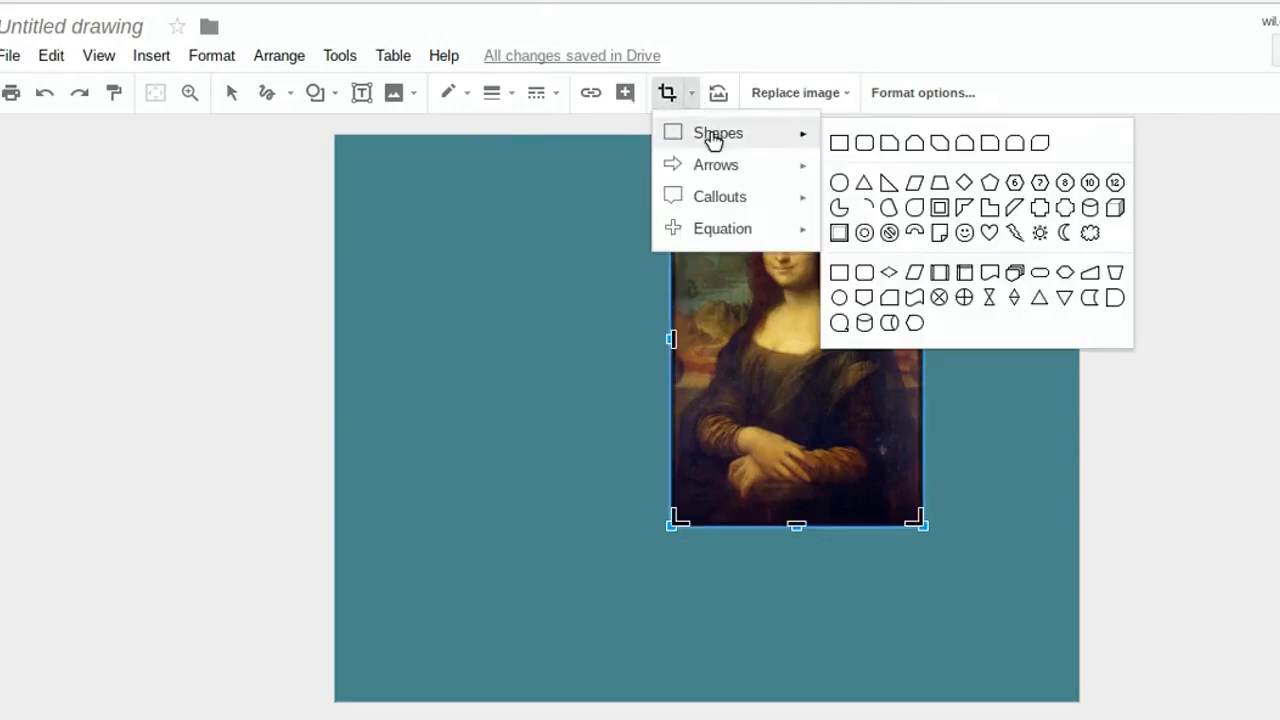
click(839, 183)
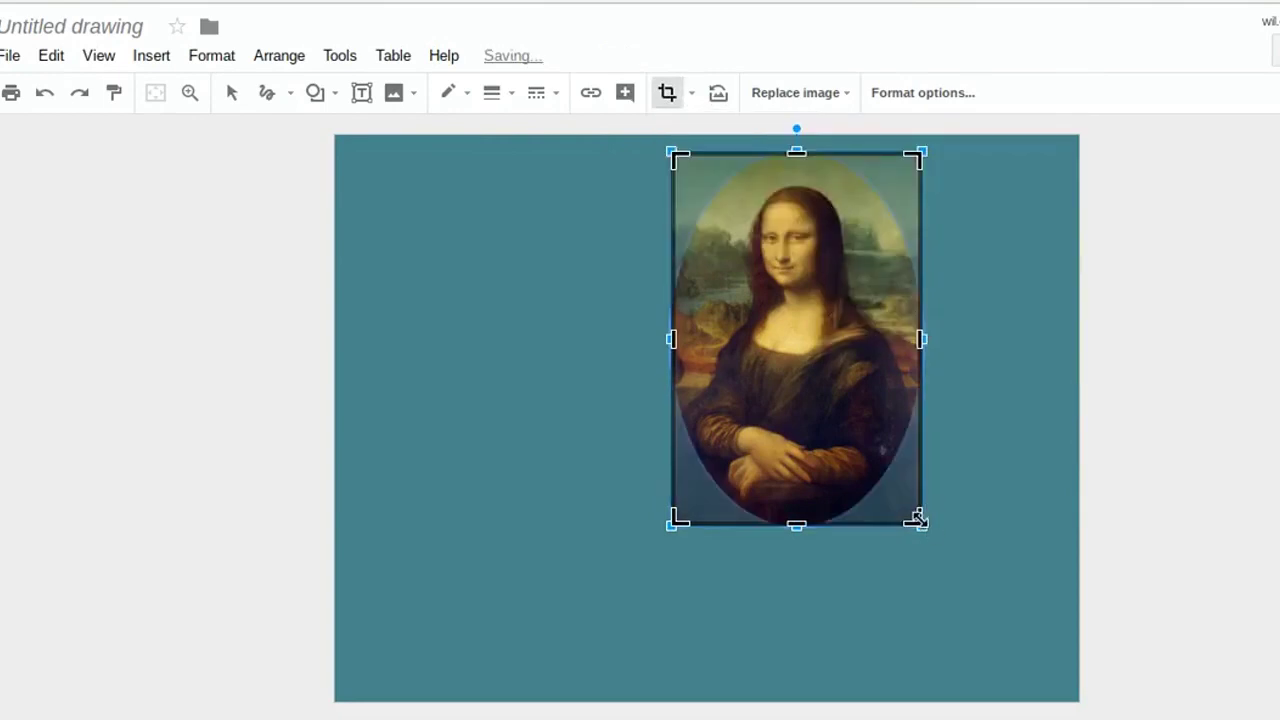
Tighten the oval crop around Mona Lisa's face and apply it.
drag(917, 520, 847, 310)
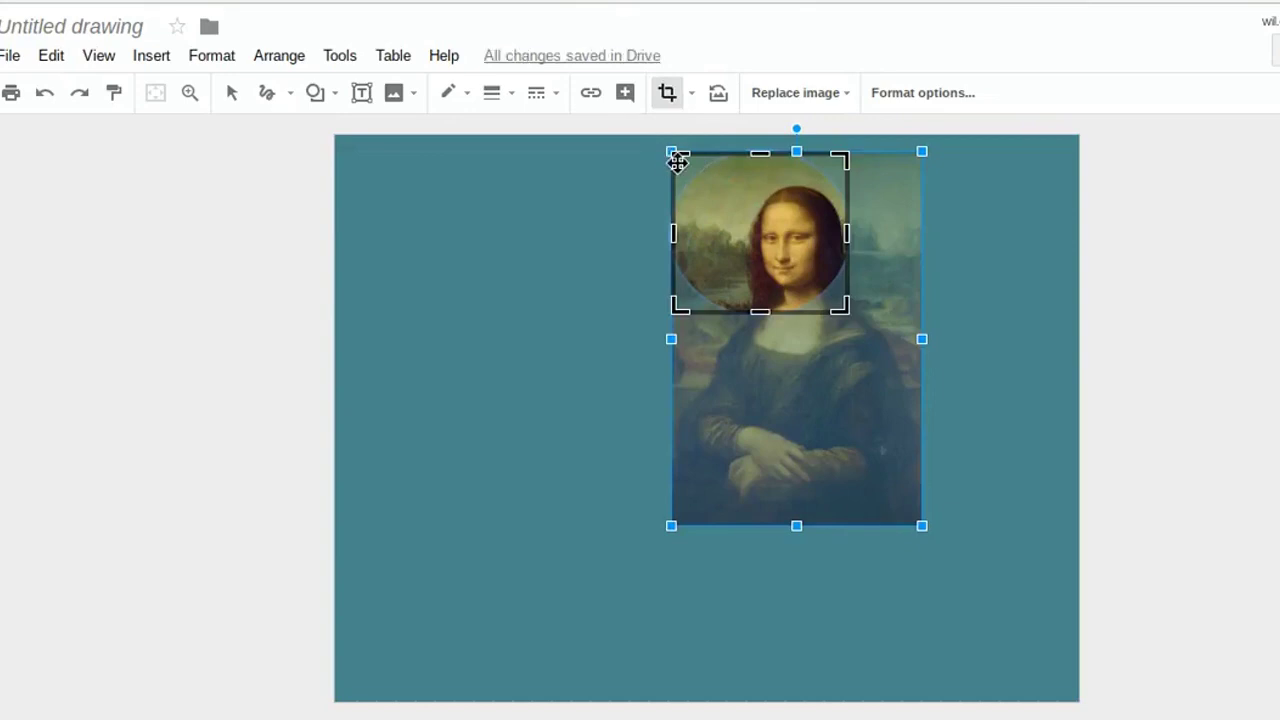
drag(677, 163, 750, 195)
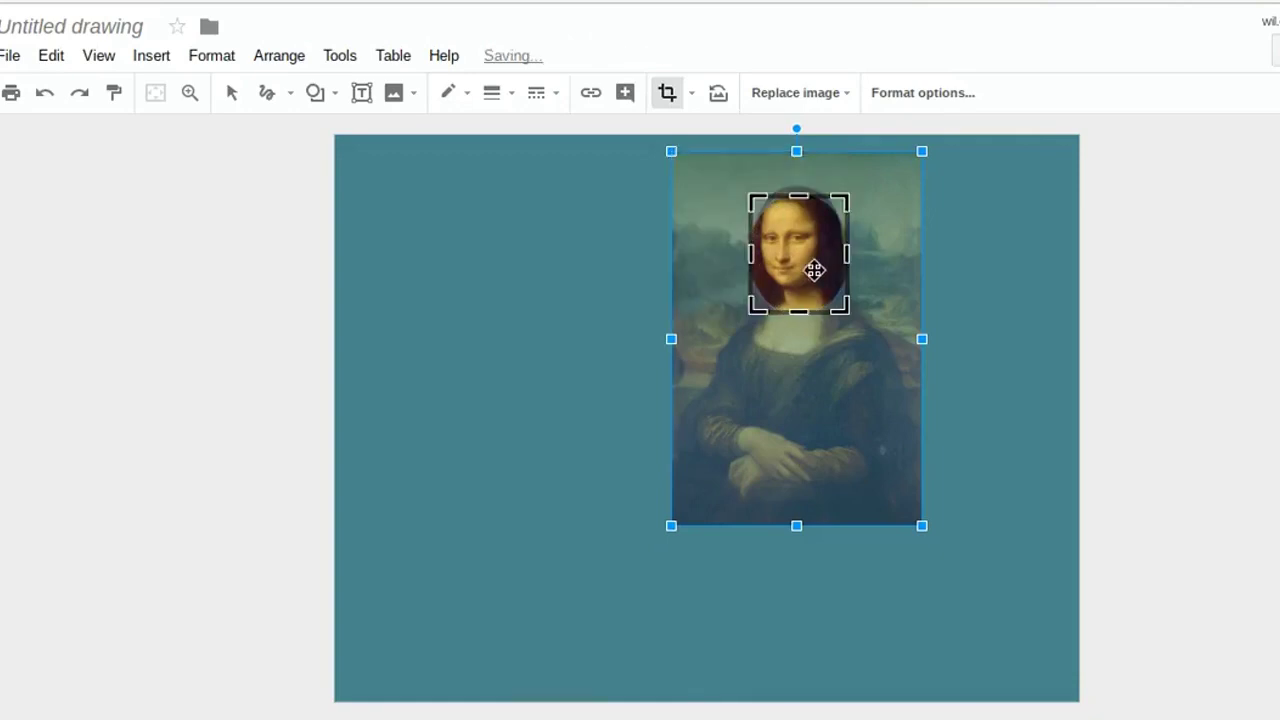
mouse_move(815, 270)
mouse_down()
mouse_move(794, 251)
mouse_move(812, 283)
mouse_up()
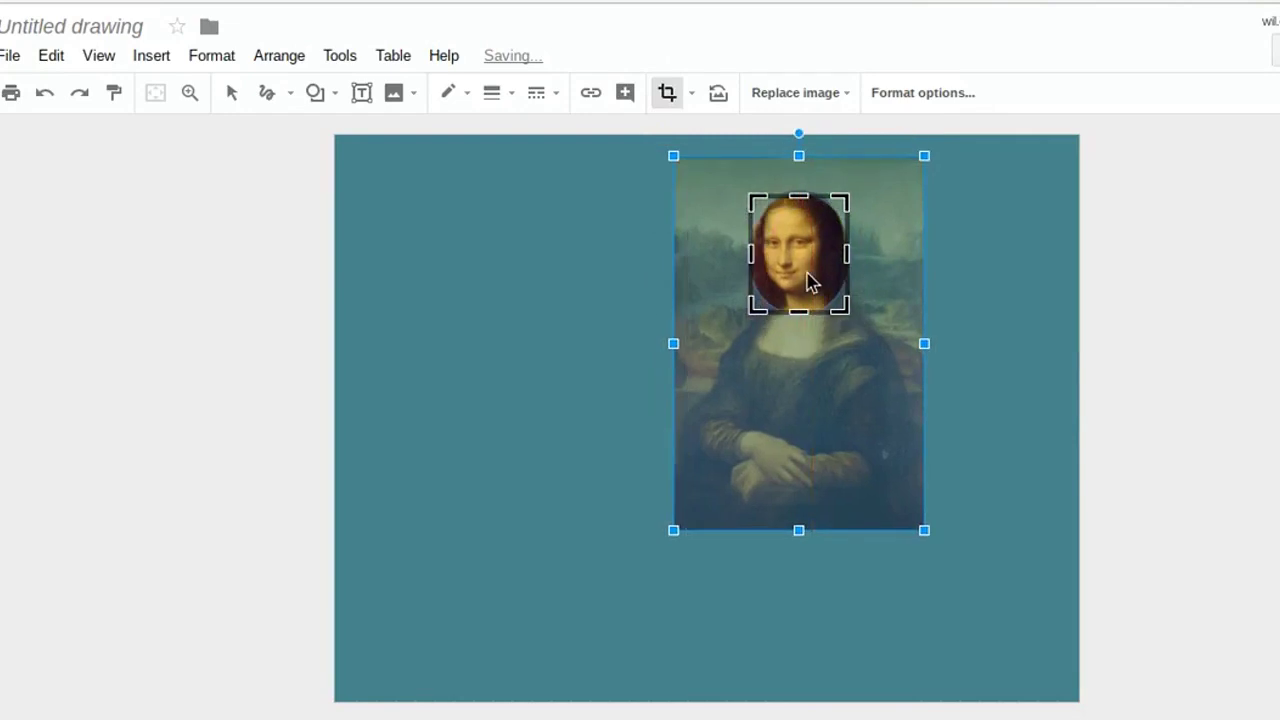
key(Return)
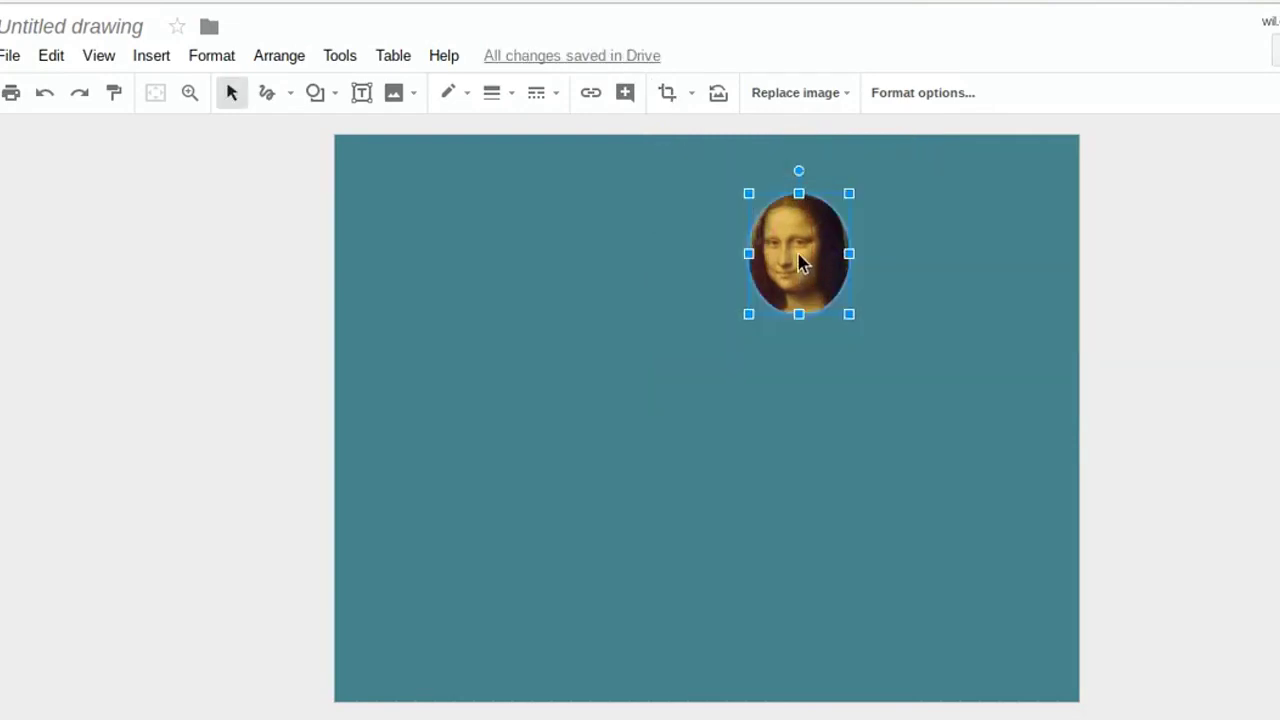